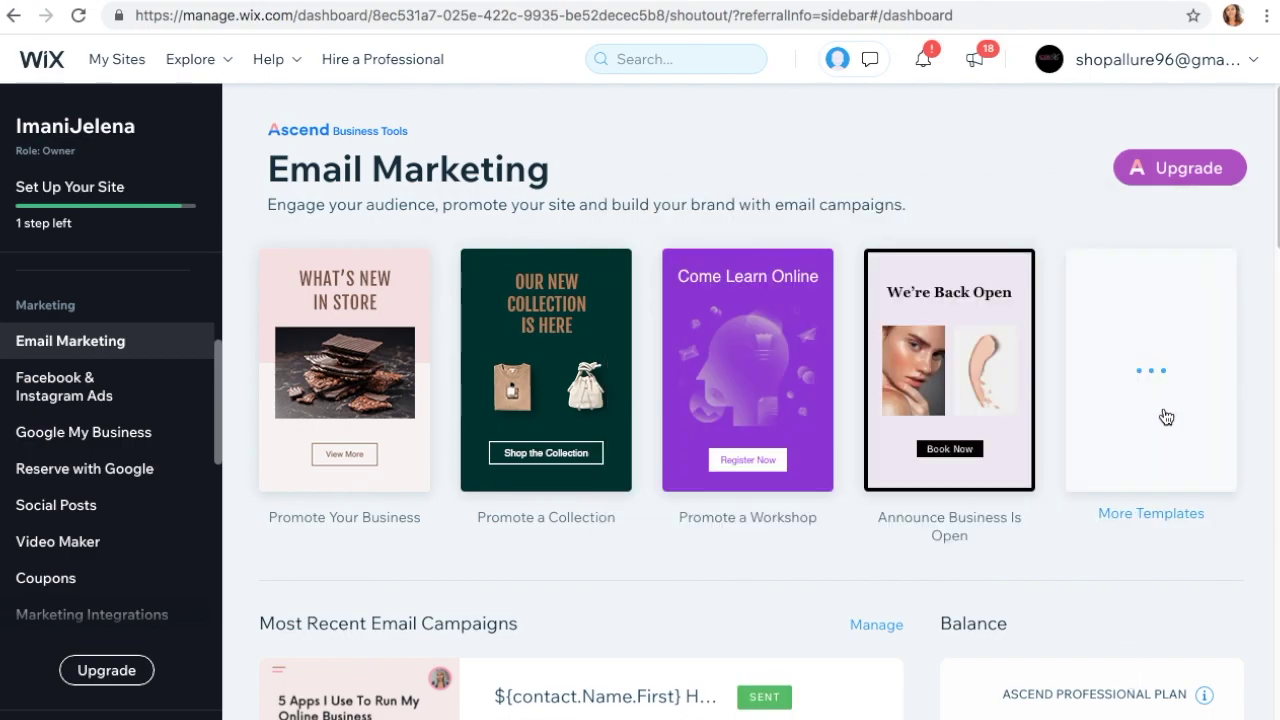
- Open the full list of email campaign templates and look through the available designs
left_click(1166, 417)
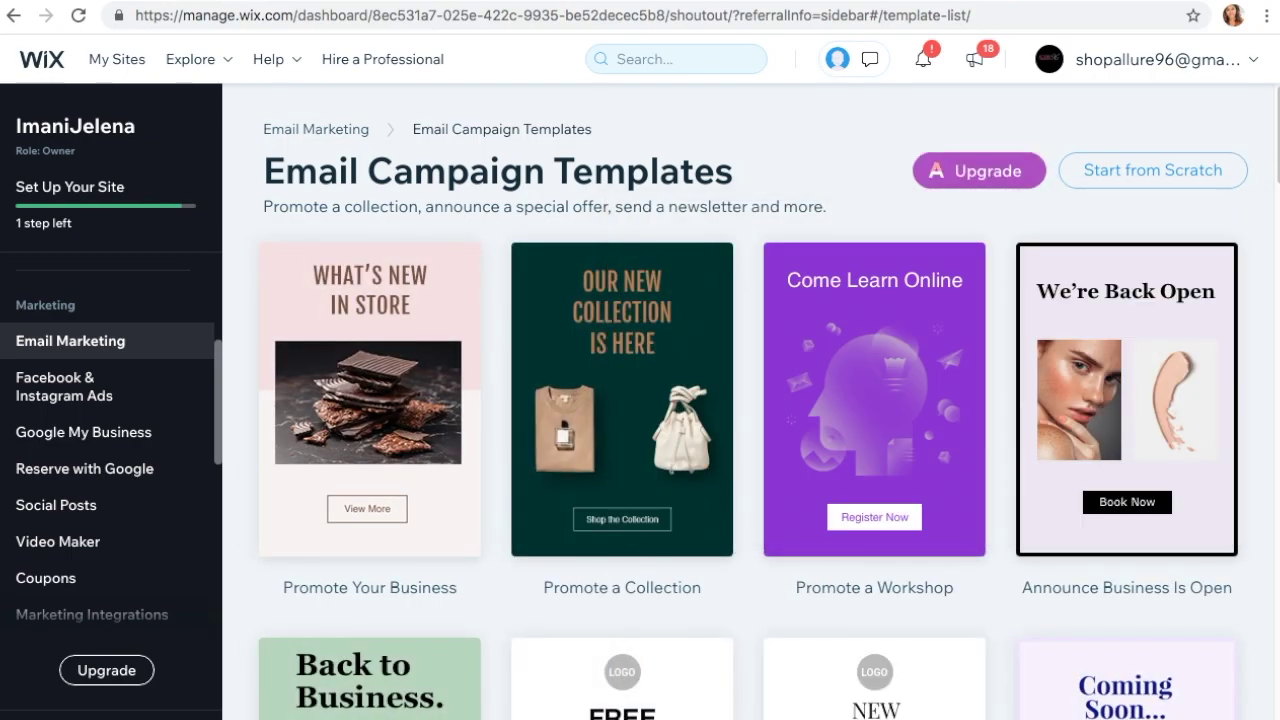
scroll(1270, 165, "down", 5)
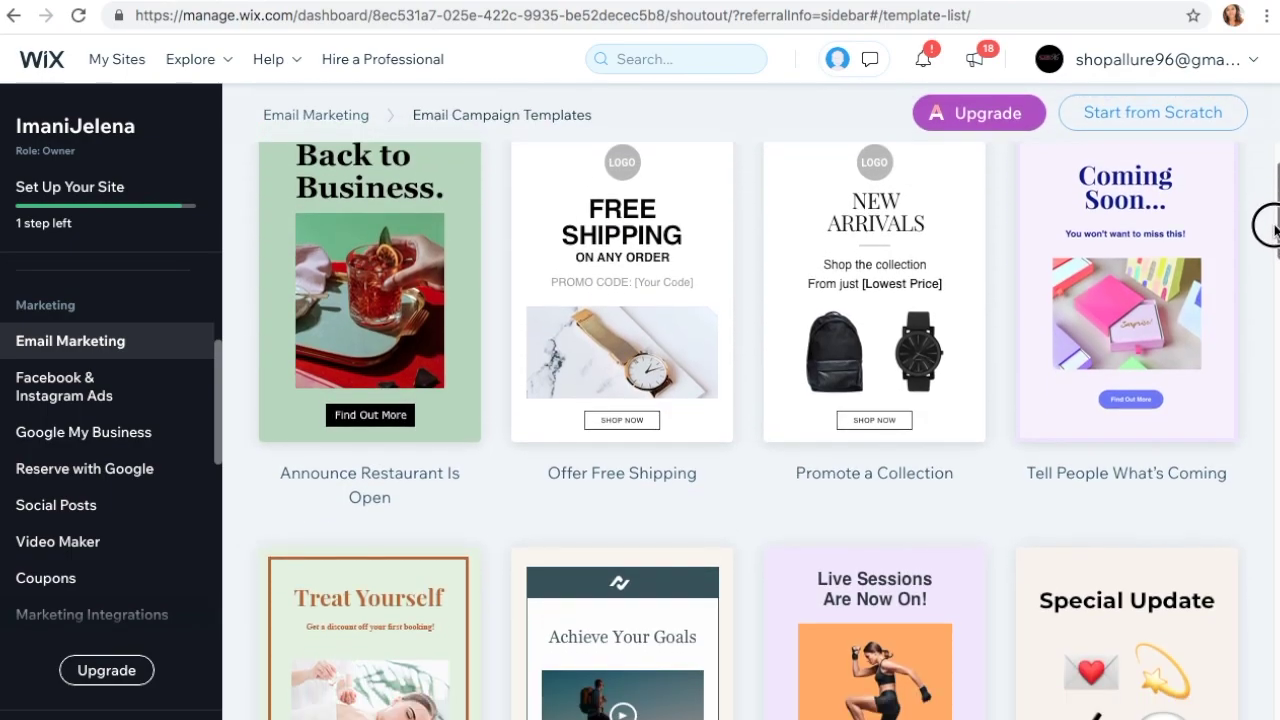
scroll(1270, 220, "down", 2)
scroll(1270, 270, "down", 4)
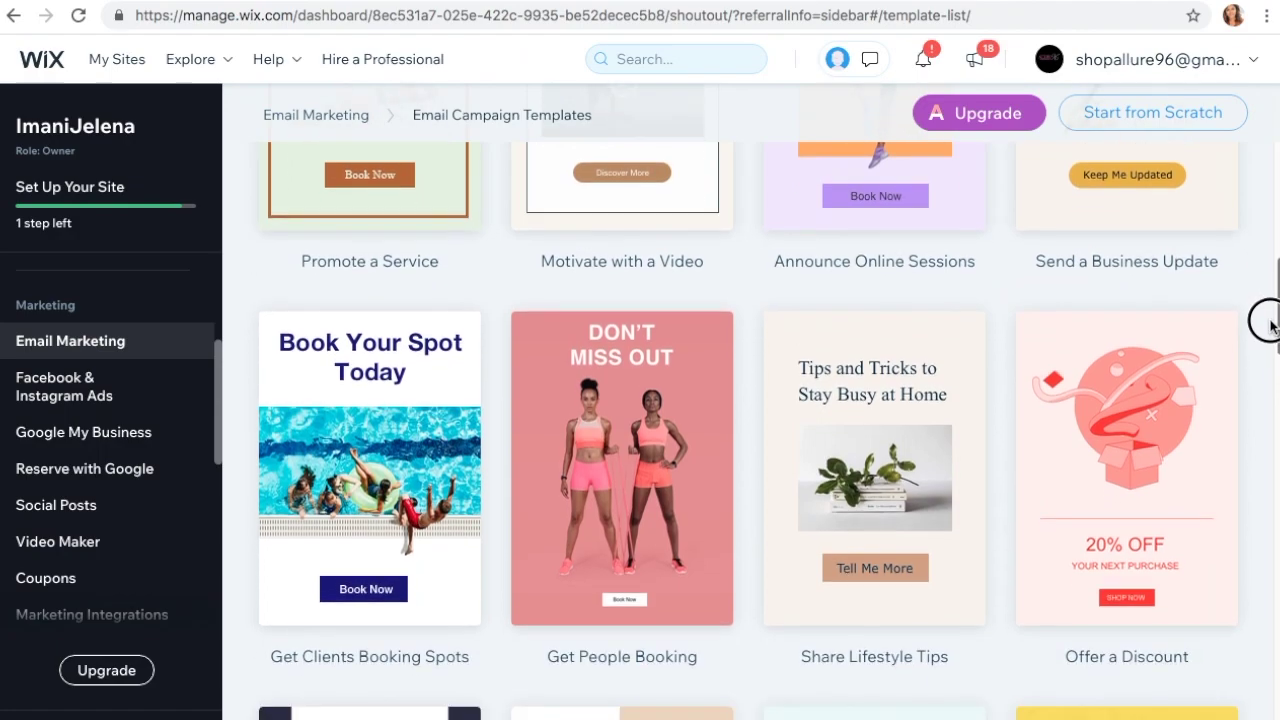
scroll(1268, 322, "down", 5)
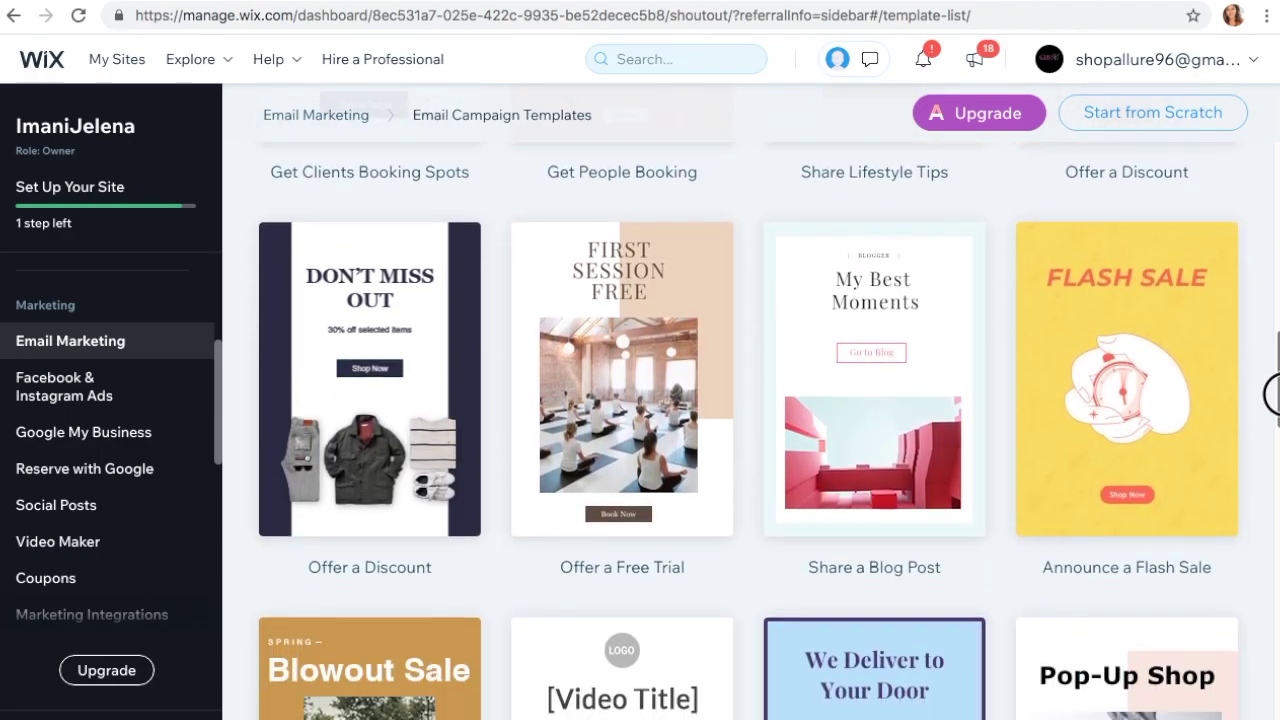
scroll(1272, 420, "down", 5)
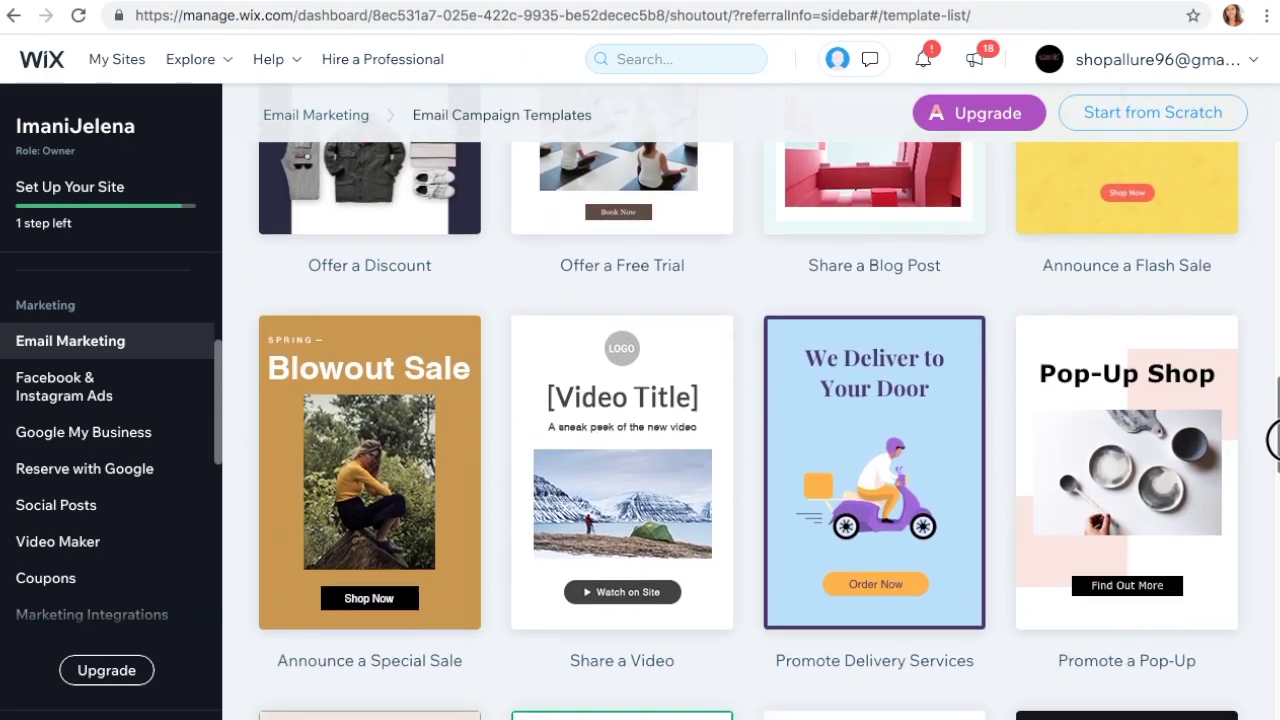
scroll(1272, 460, "down", 1)
scroll(1272, 462, "down", 3)
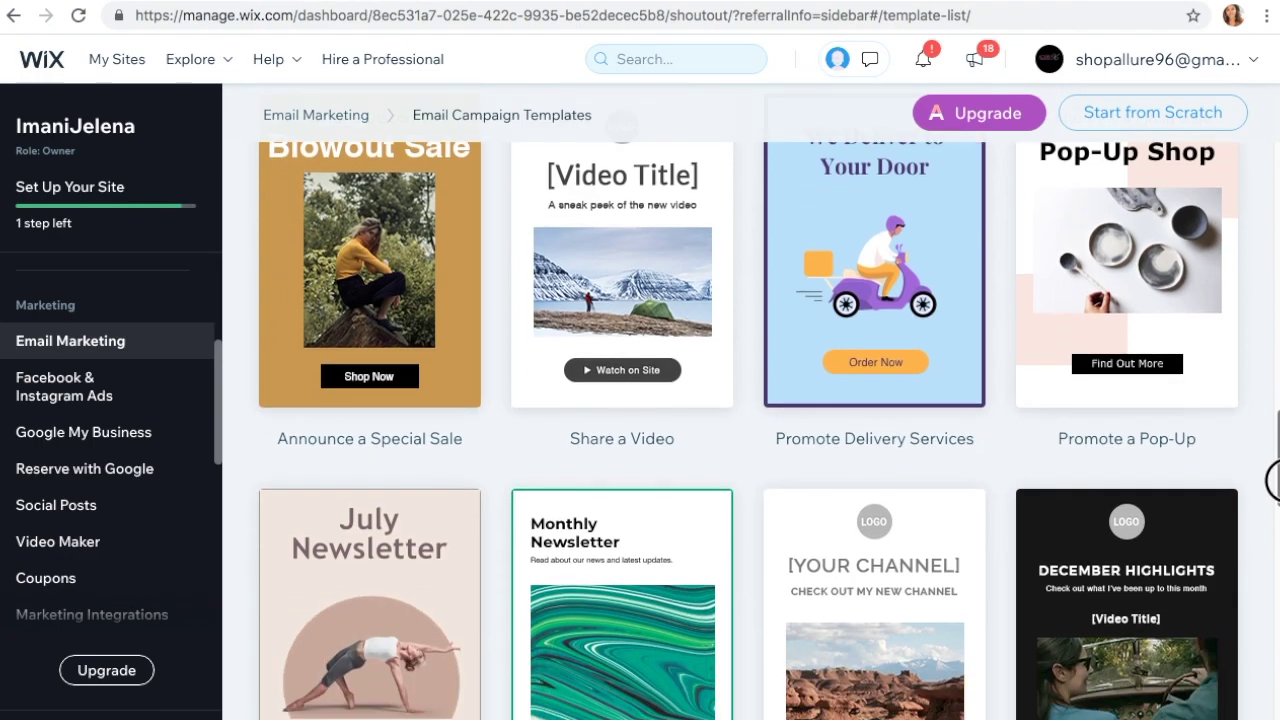
scroll(1272, 507, "down", 4)
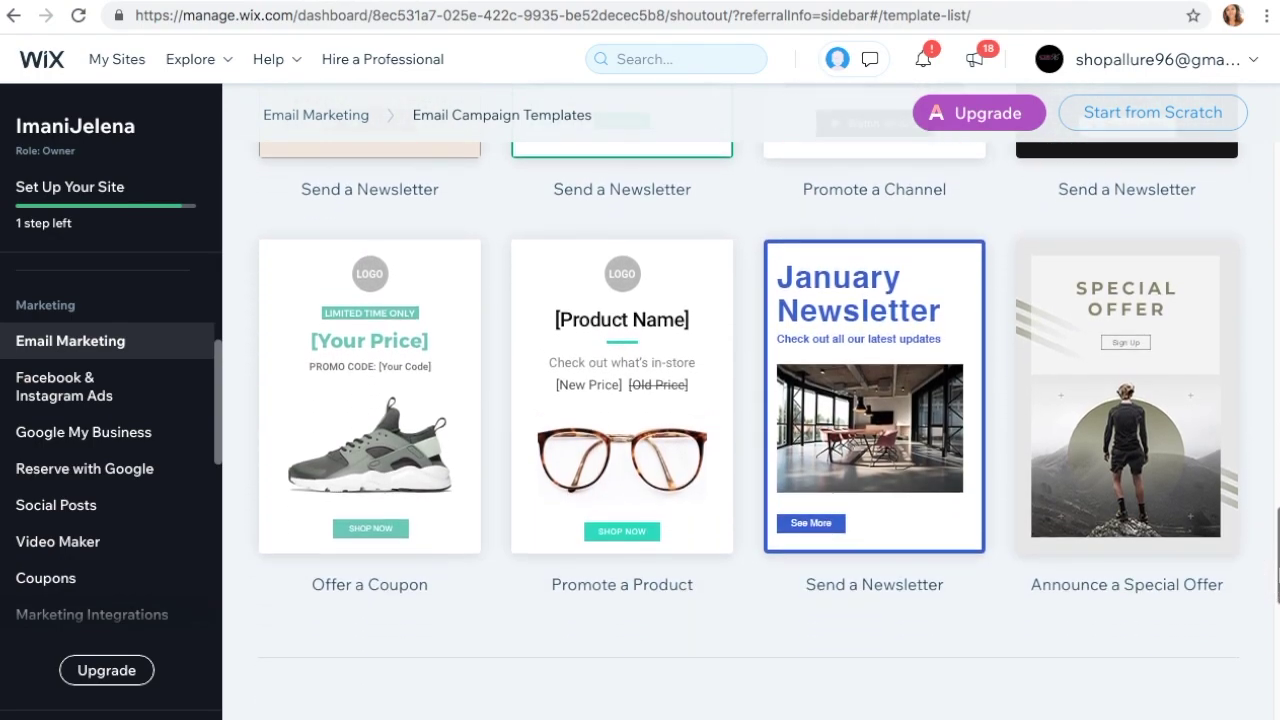
- Start a campaign from the Offer a Coupon template and choose the 40 OFF SALE coupon to promote
mouse_move(389, 409)
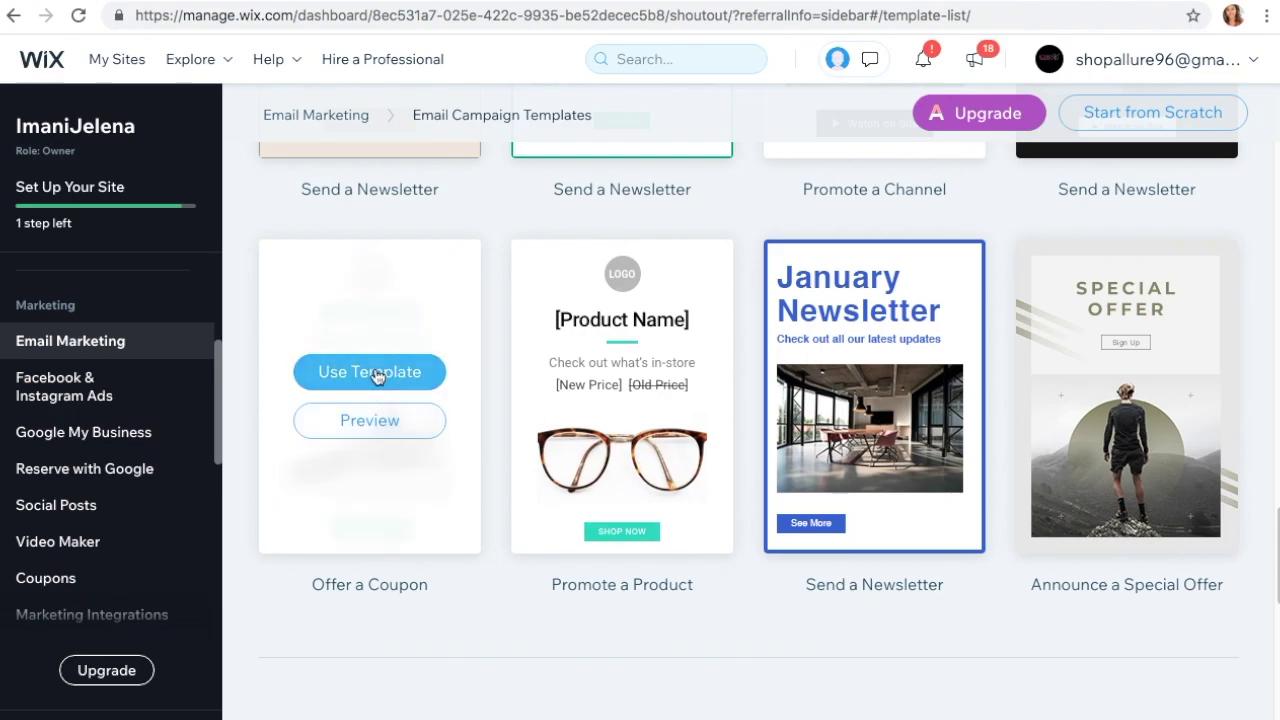
left_click(369, 372)
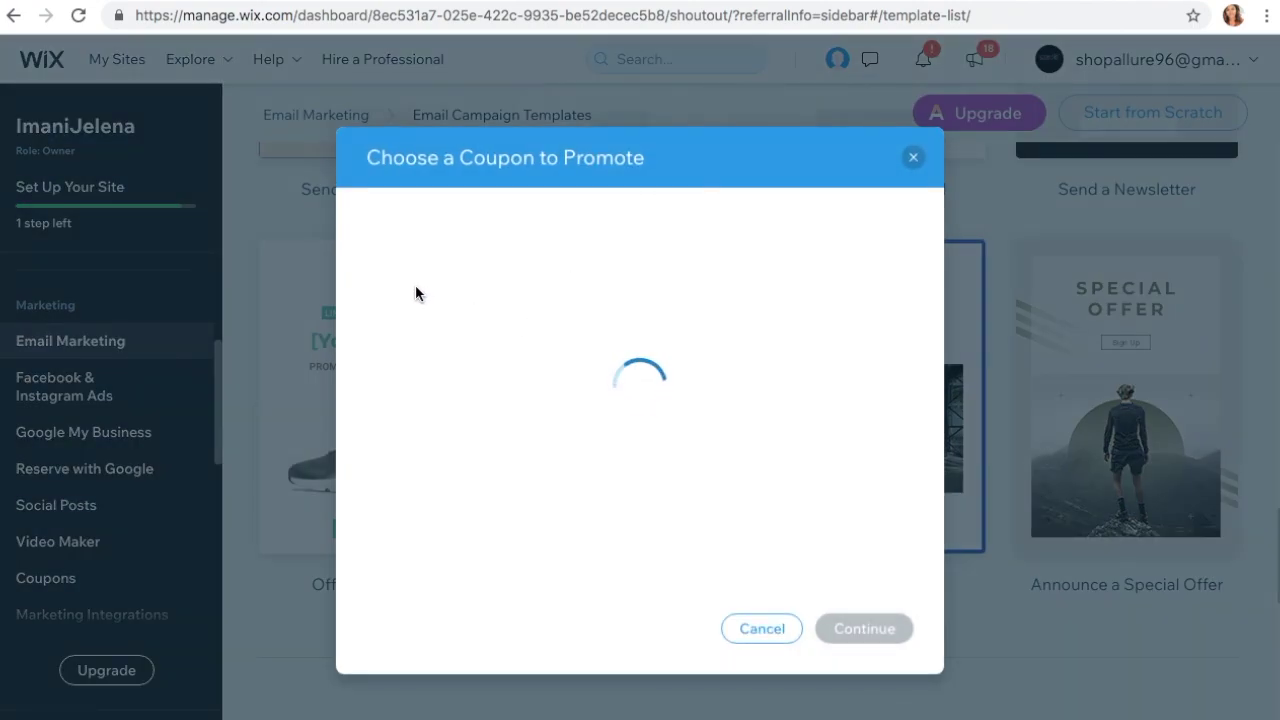
left_click(375, 310)
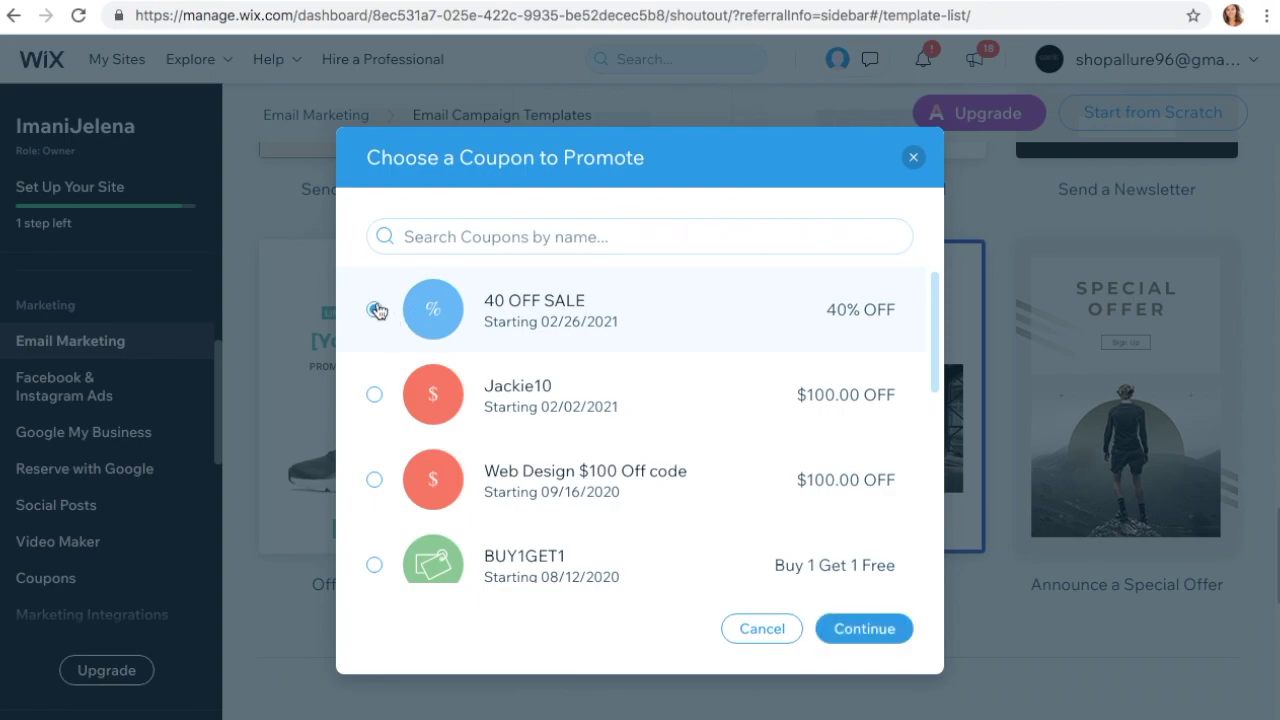
left_click(886, 633)
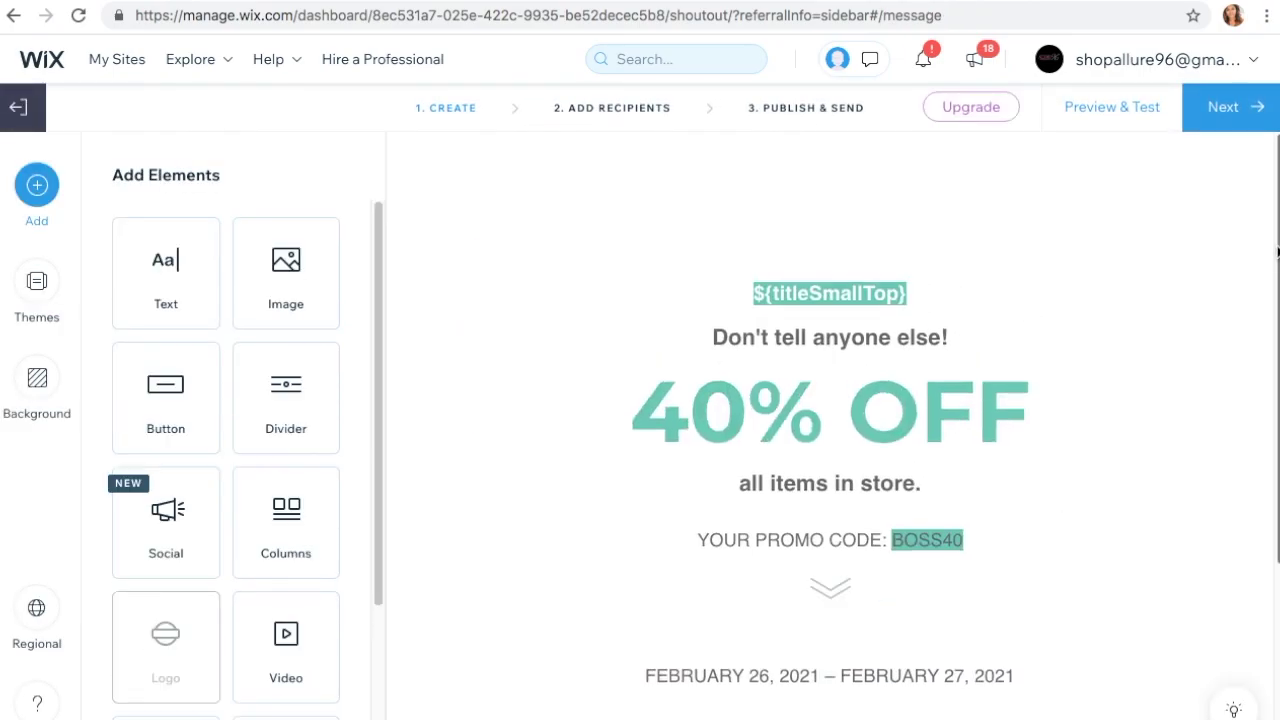
- Replace the large Social Media Content Kit image below the promo code with Pink Sale Instagram Post (1).png uploaded from the computer
scroll(950, 450, "down", 6)
scroll(950, 450, "up", 2)
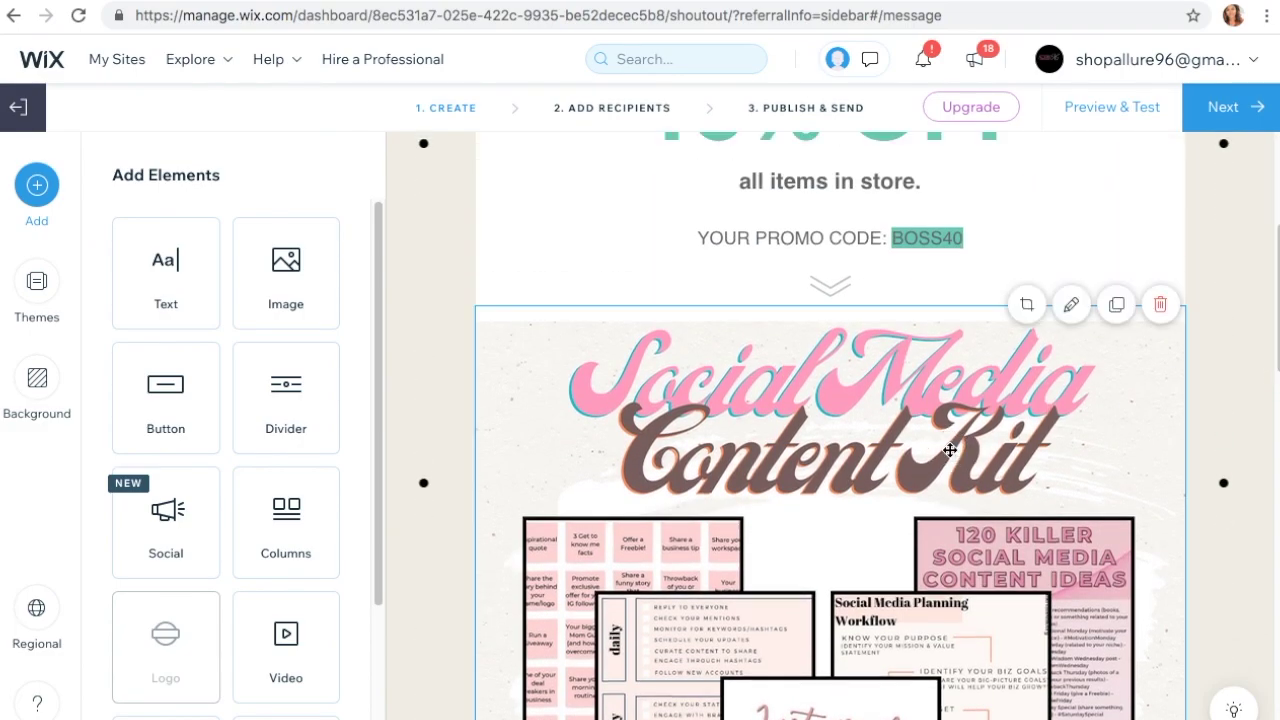
left_click(950, 450)
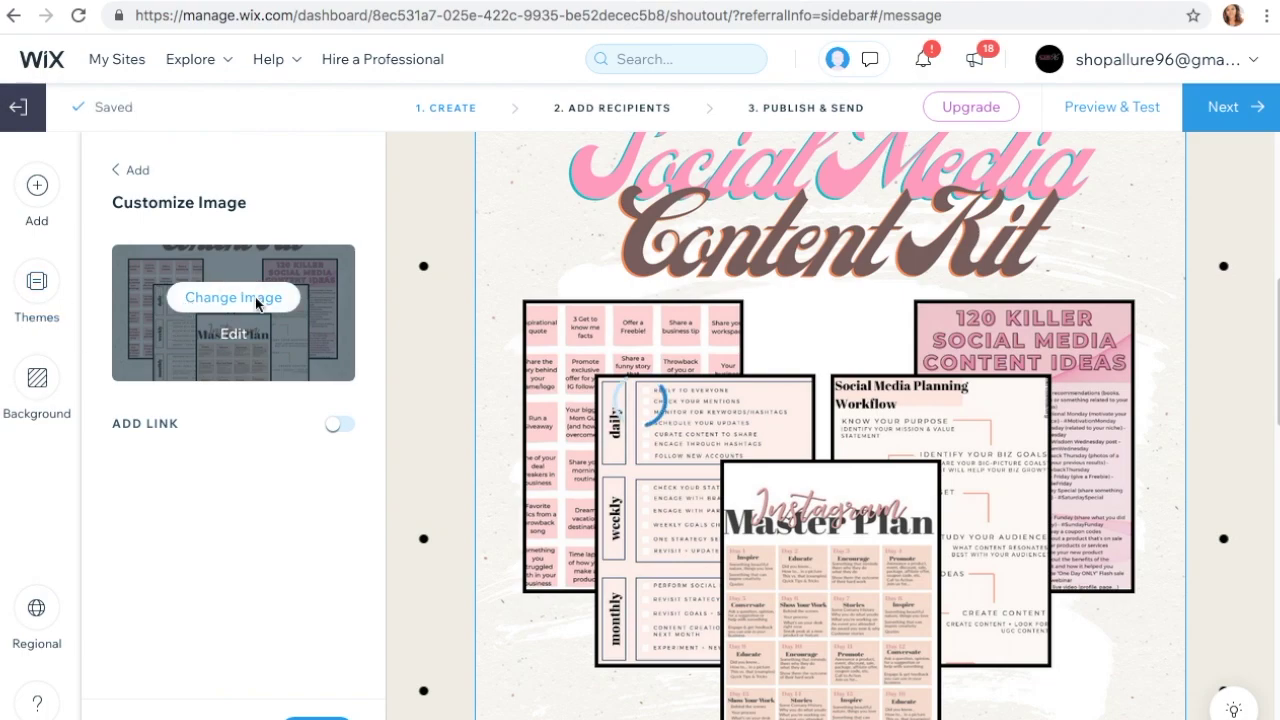
left_click(233, 298)
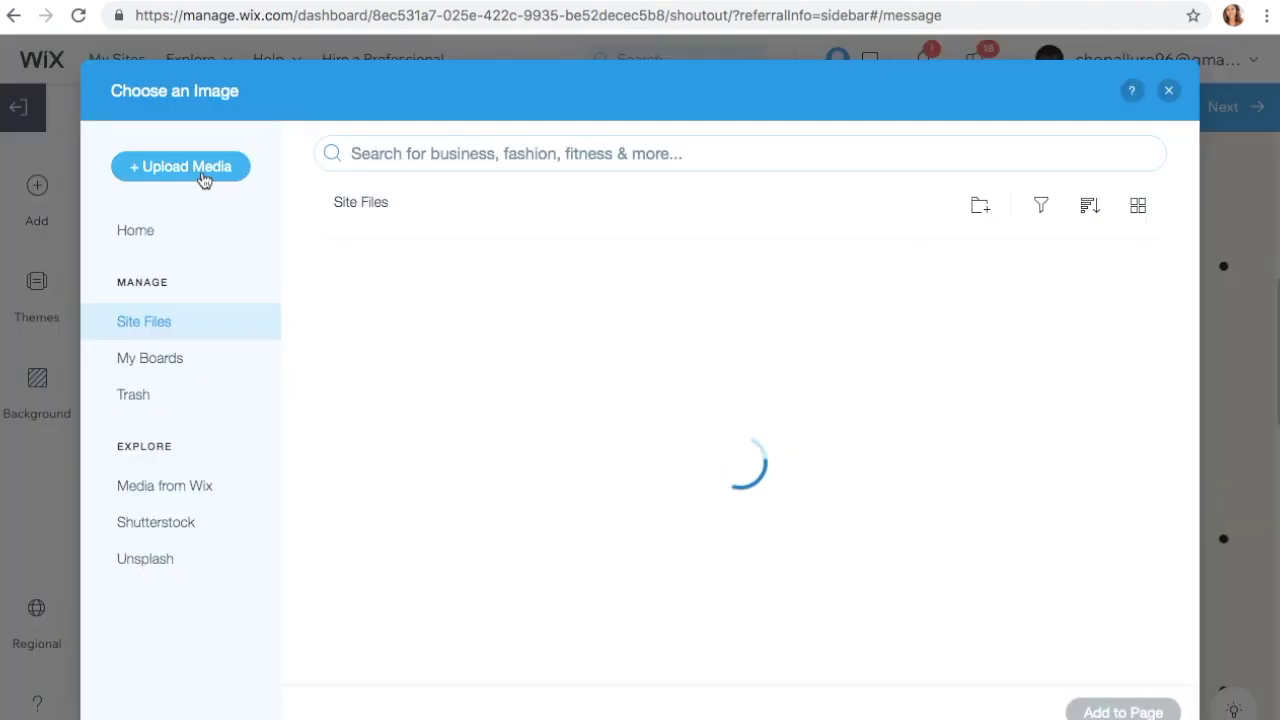
left_click(203, 179)
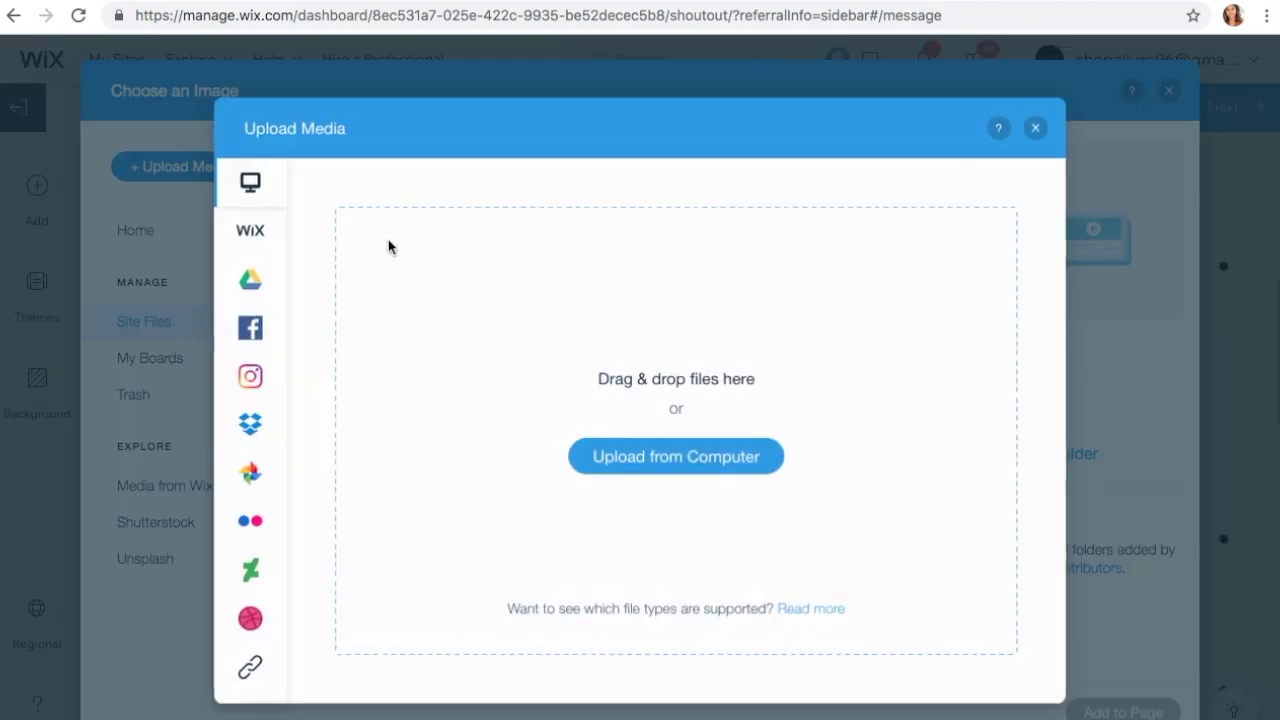
left_click(638, 459)
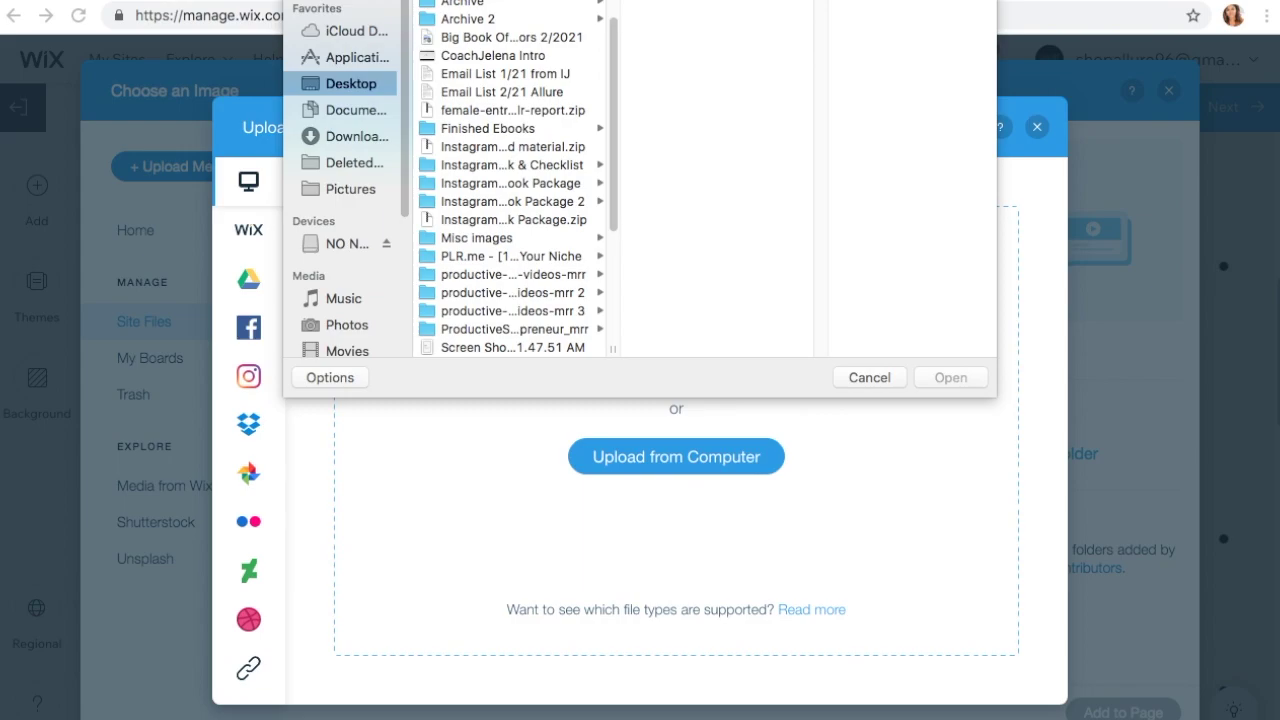
type("PINK SALE")
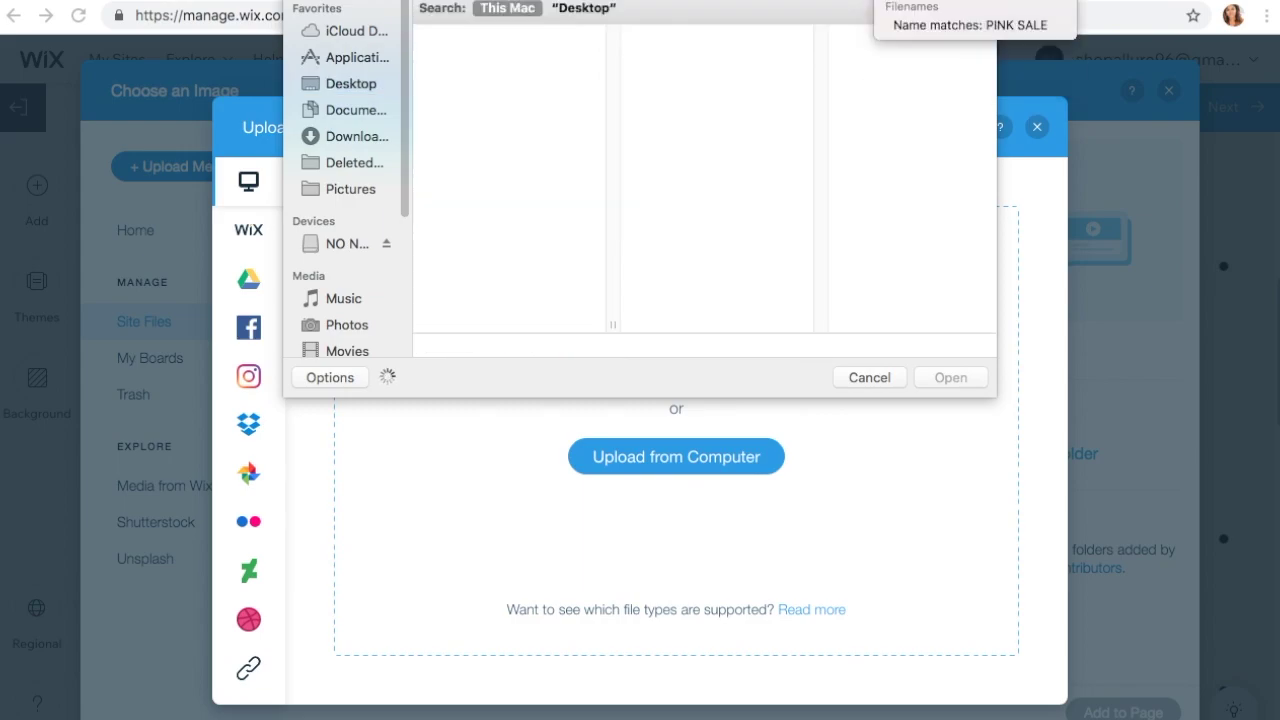
left_click(490, 60)
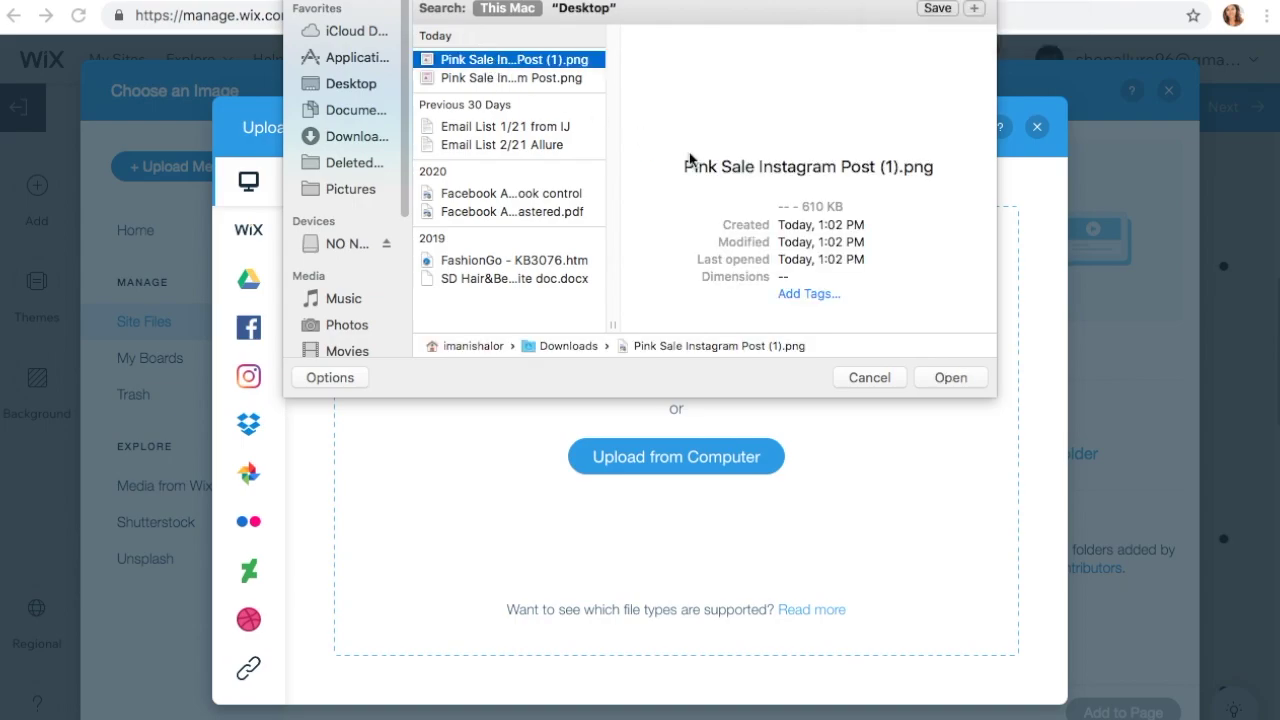
left_click(948, 380)
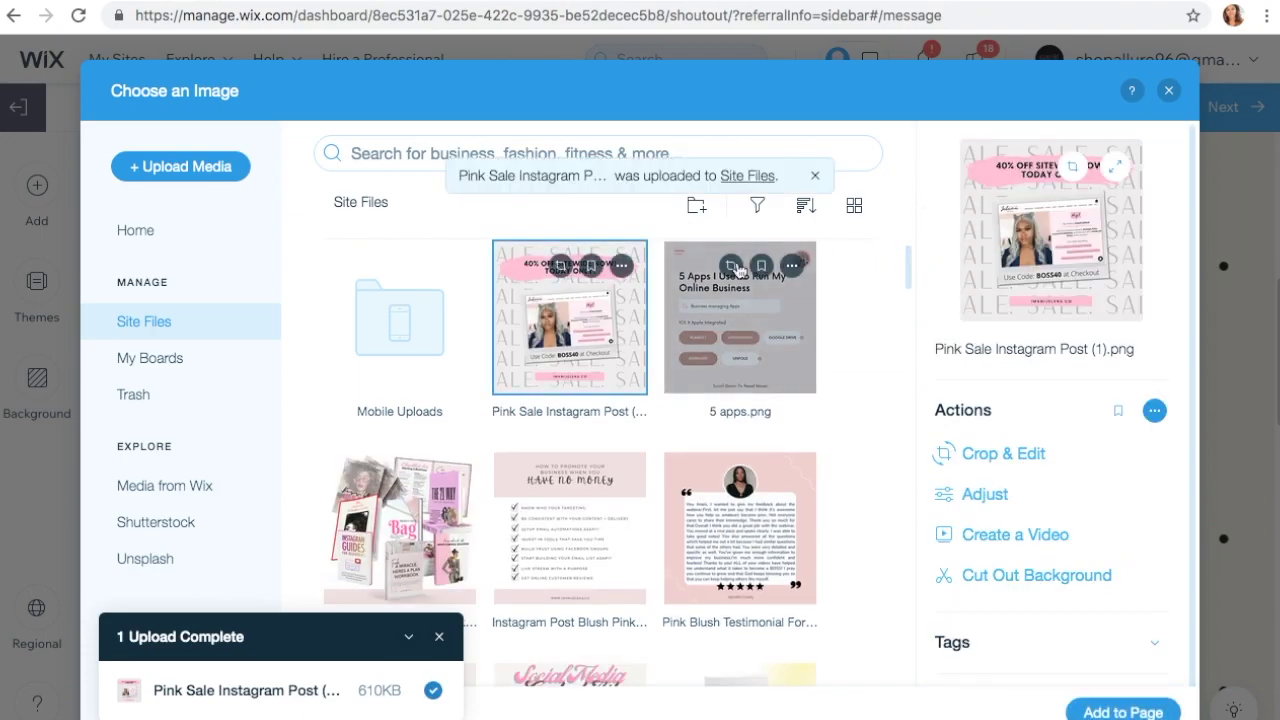
left_click(1093, 711)
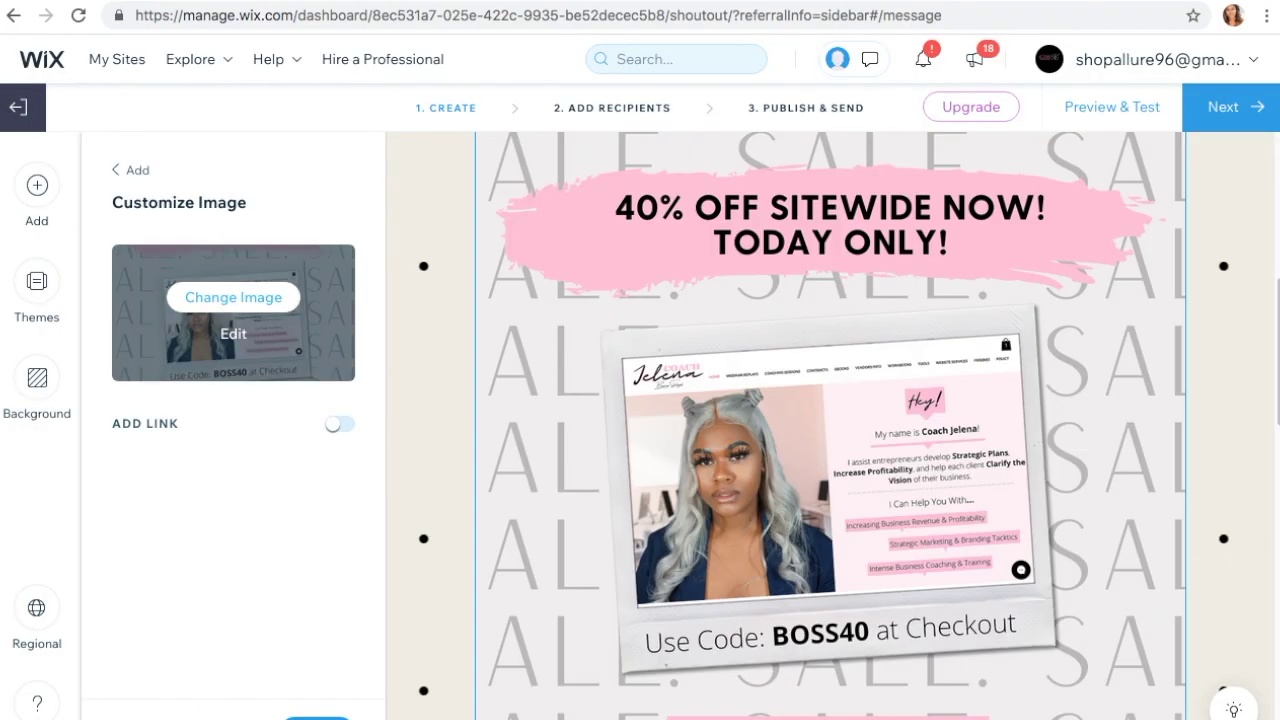
- Delete the product image row with the Social Media Content Kit and The Productive Solopreneur below the date range
left_click_drag(1270, 305, 1268, 523)
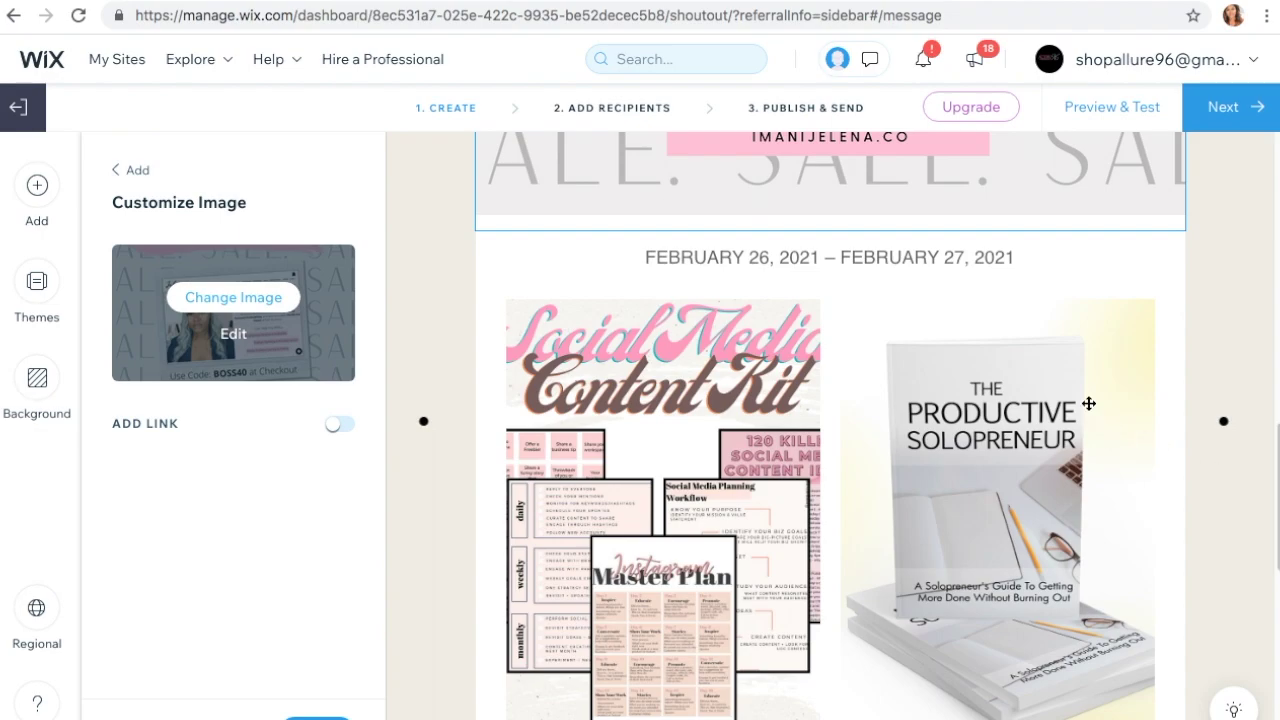
left_click(1116, 313)
left_click(1152, 284)
mouse_move(1155, 285)
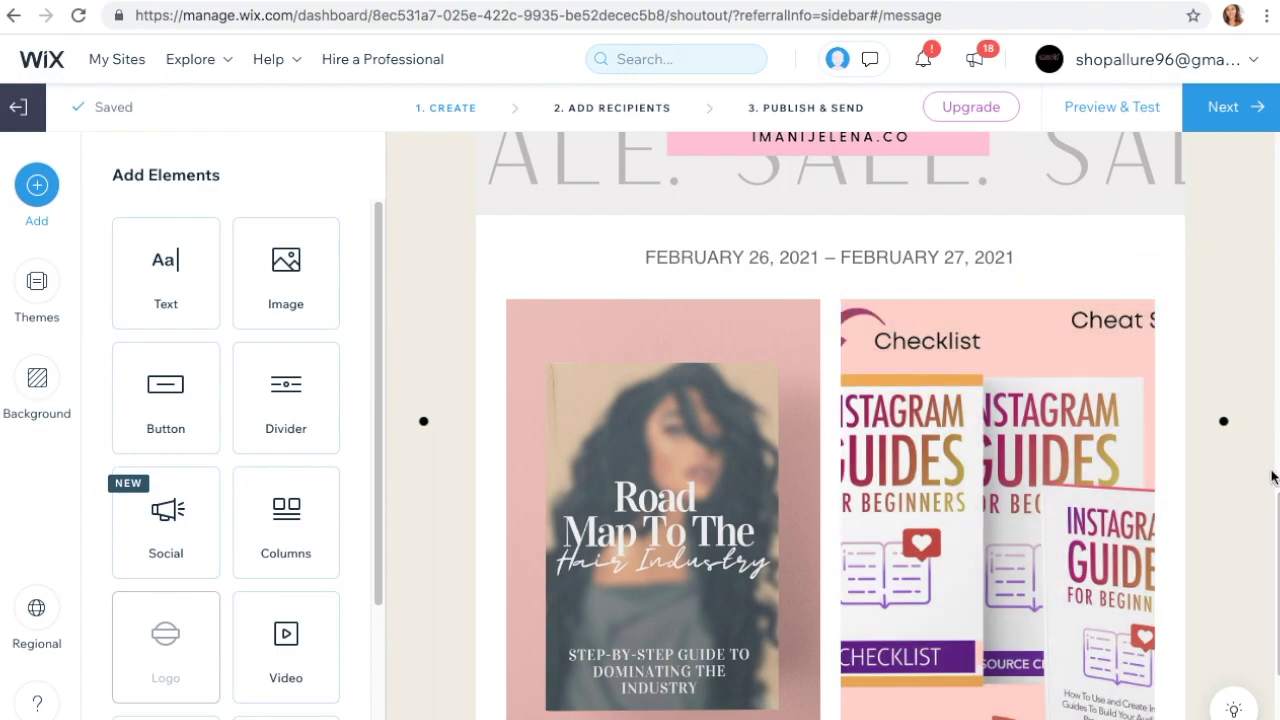
- Delete the ${titleSmallTop} placeholder below the logo along with the empty line it leaves
left_click_drag(1277, 535, 1246, 154)
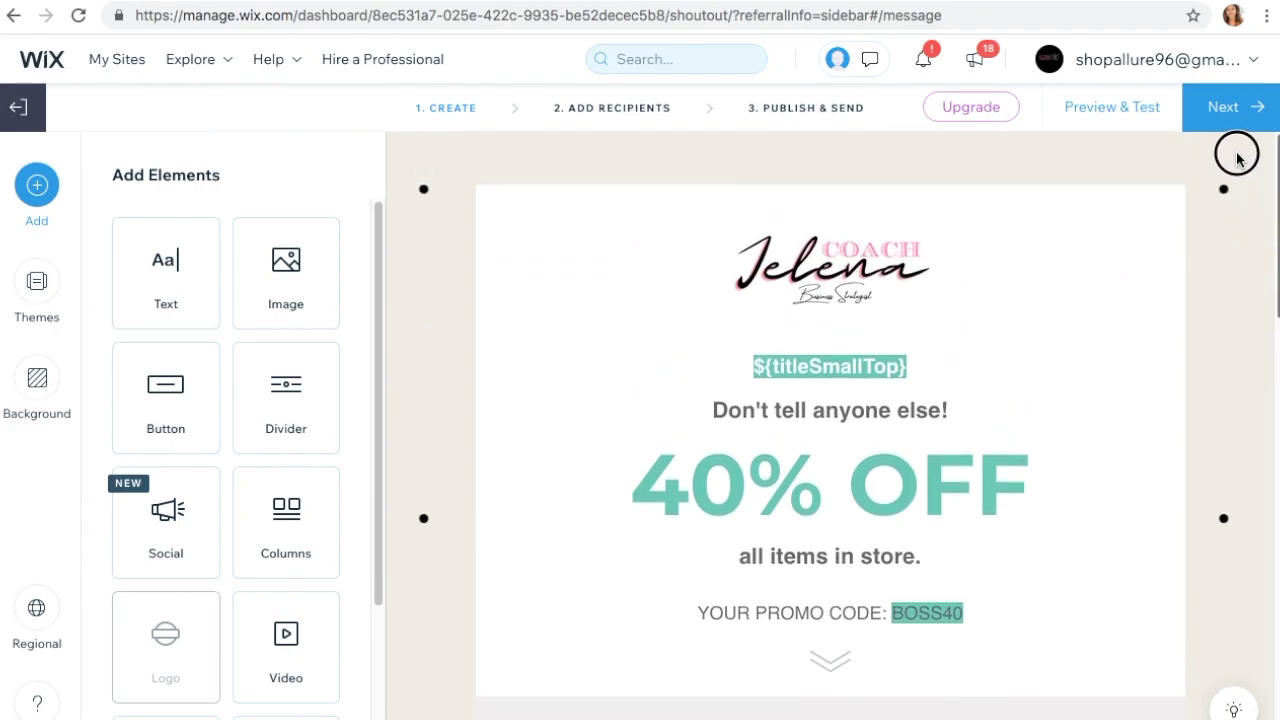
left_click(791, 255)
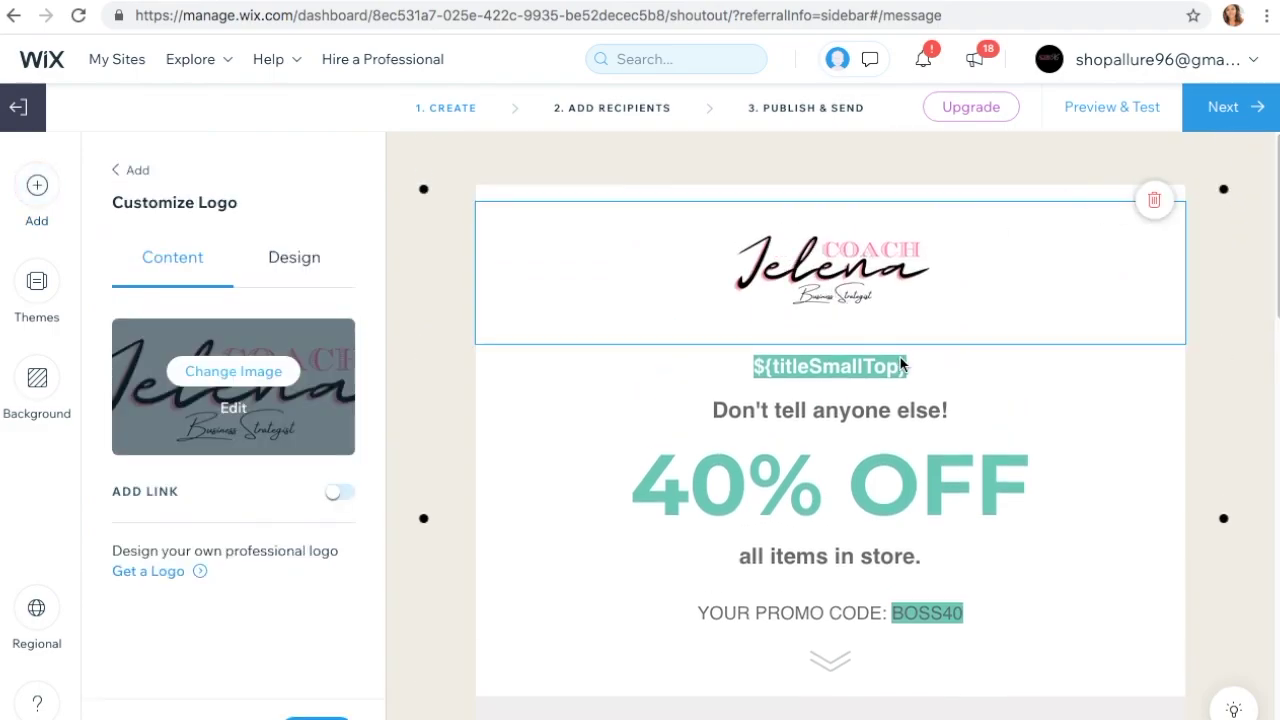
left_click(877, 369)
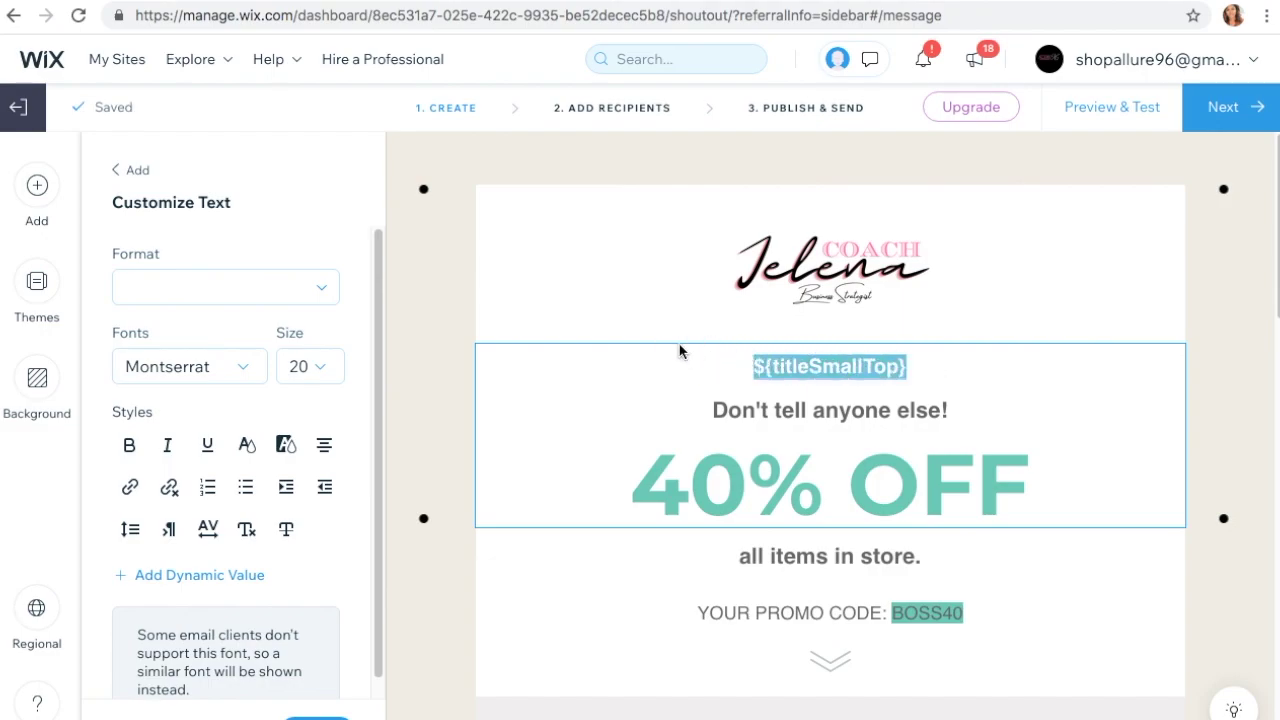
key("BackSpace")
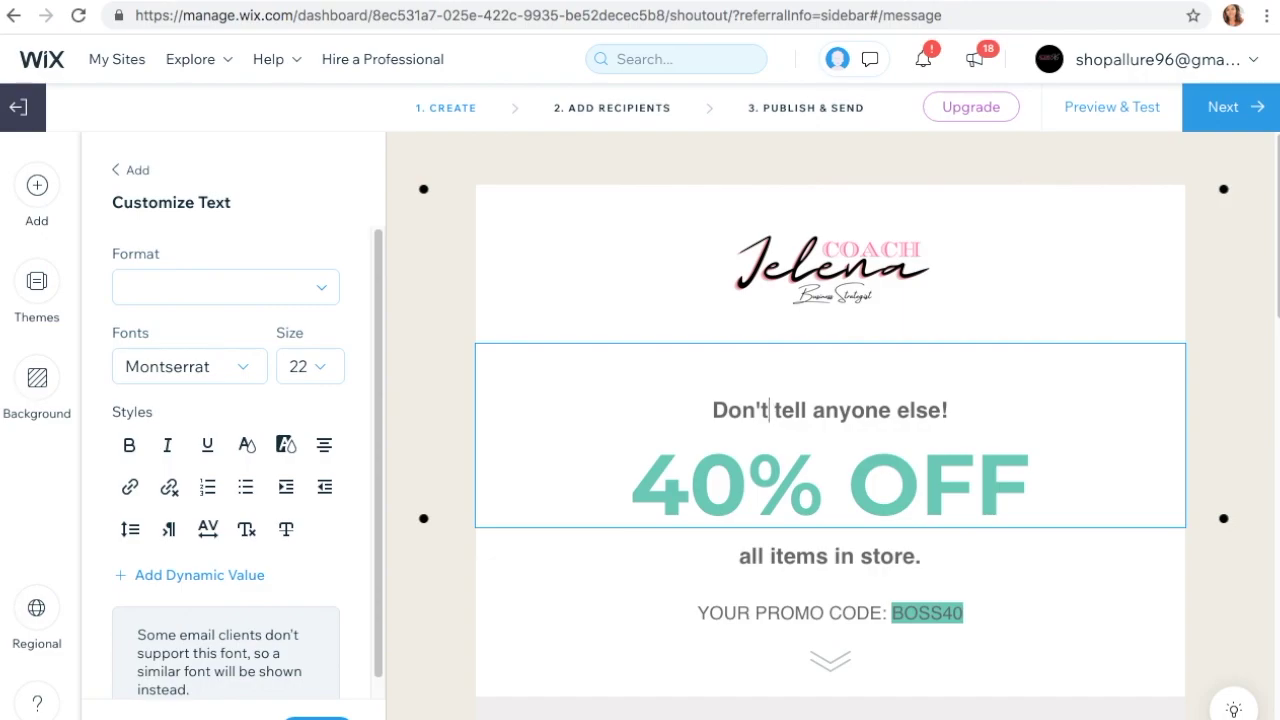
key("Delete")
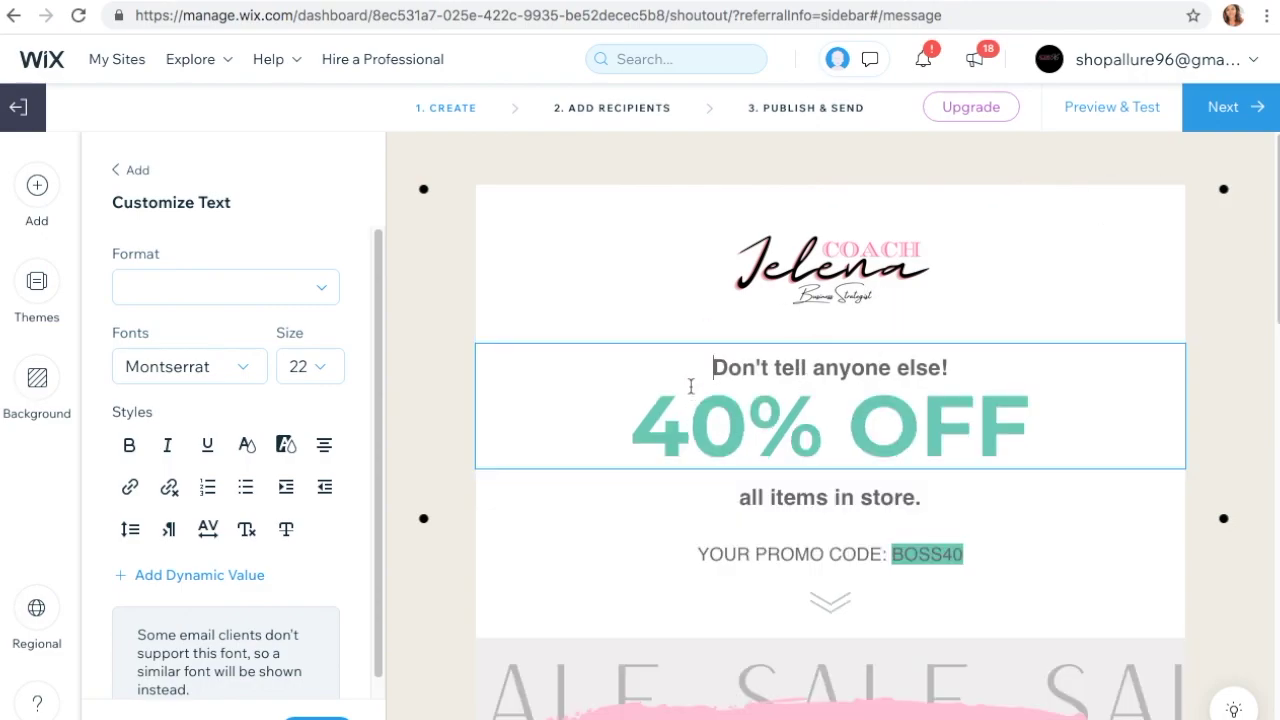
- Change the text color of the "Don't tell anyone else!" line to the black template color
left_click_drag(710, 368, 1014, 366)
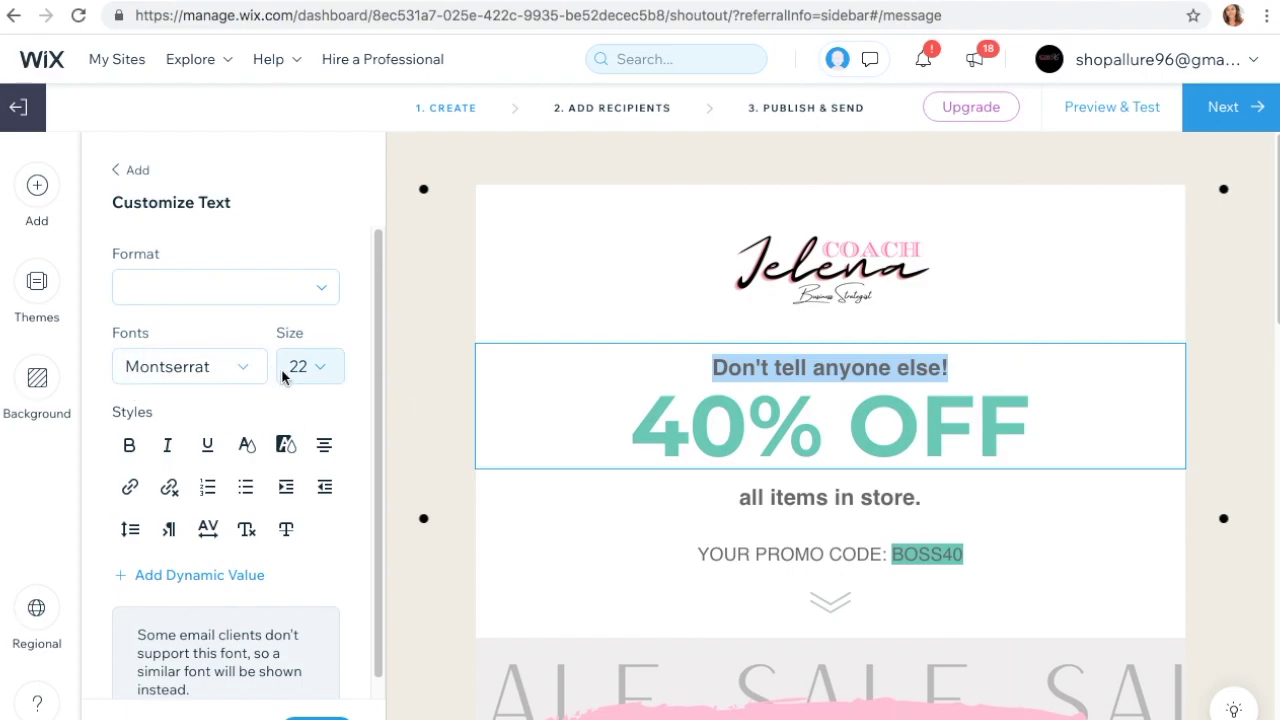
left_click(250, 452)
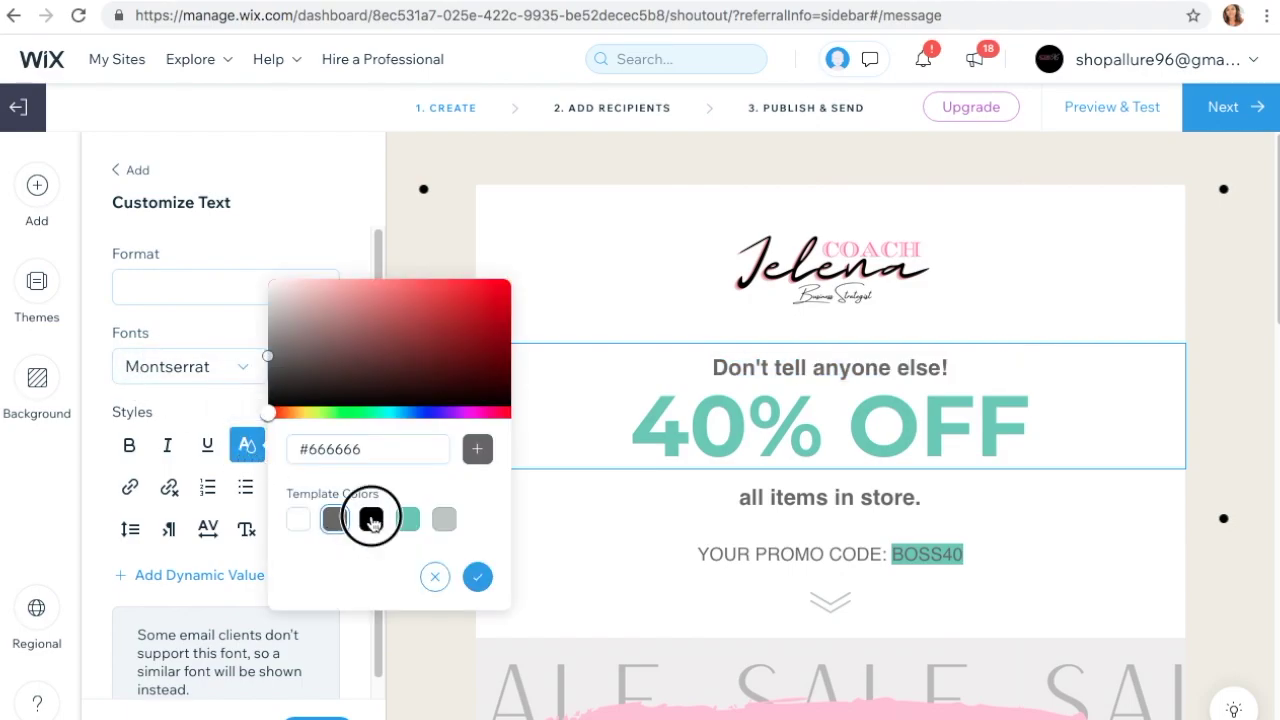
left_click(371, 519)
left_click(477, 577)
- Recolor the large "40% OFF" heading with the light pink custom color #FFAFE7
left_click_drag(634, 430, 1063, 451)
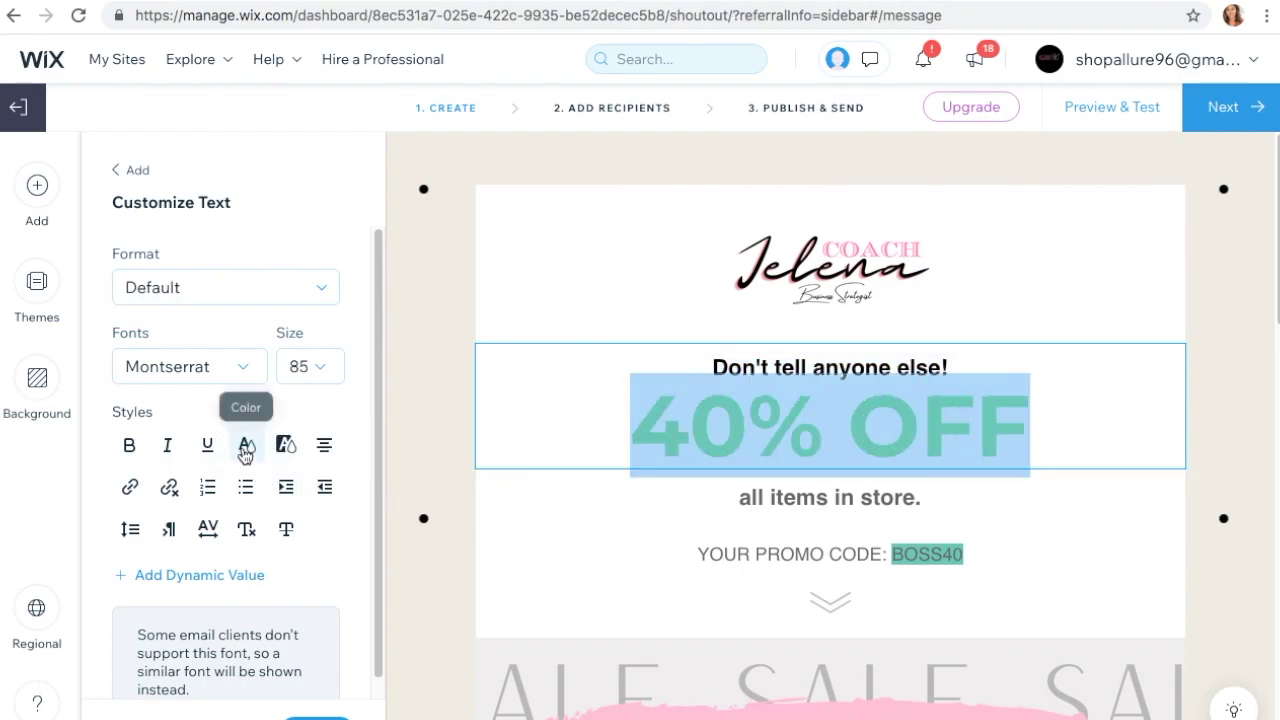
left_click(248, 446)
left_click(477, 413)
left_click_drag(482, 414, 485, 414)
left_click_drag(391, 289, 345, 281)
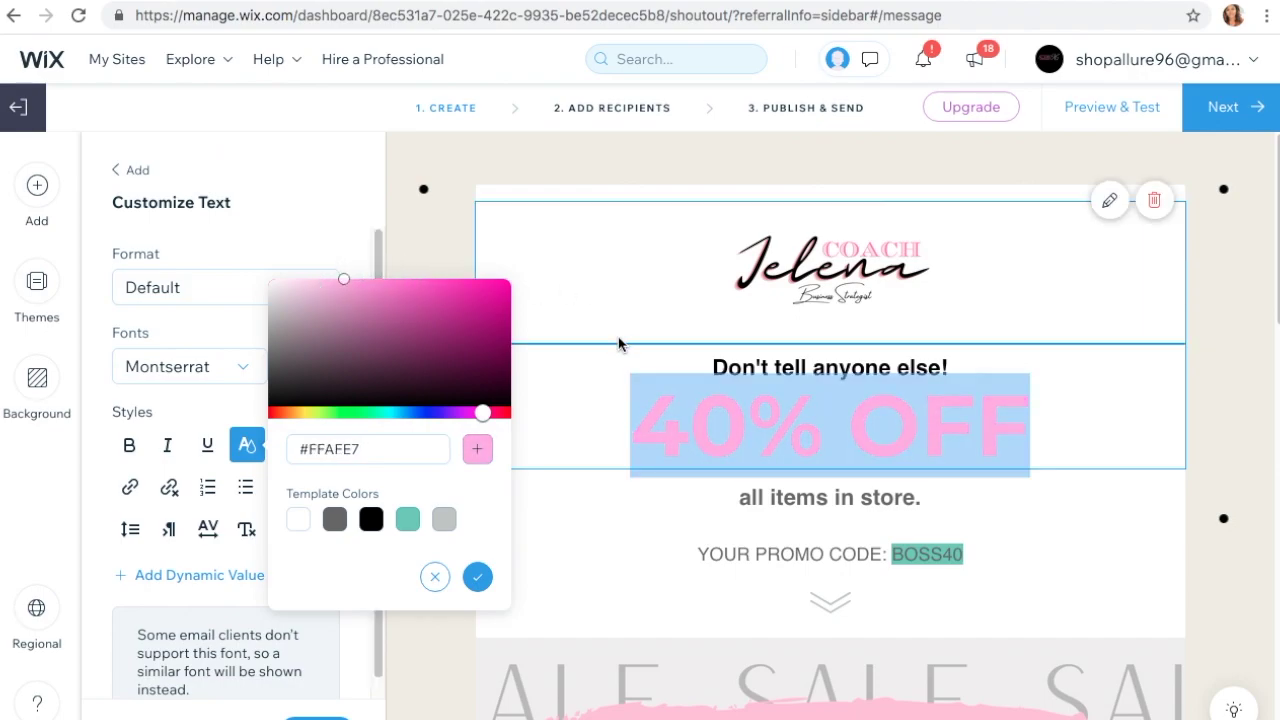
left_click(597, 374)
- Adjust the pink shade of the "40% OFF" heading to #FFAFDF and apply it
left_click_drag(634, 431, 1153, 437)
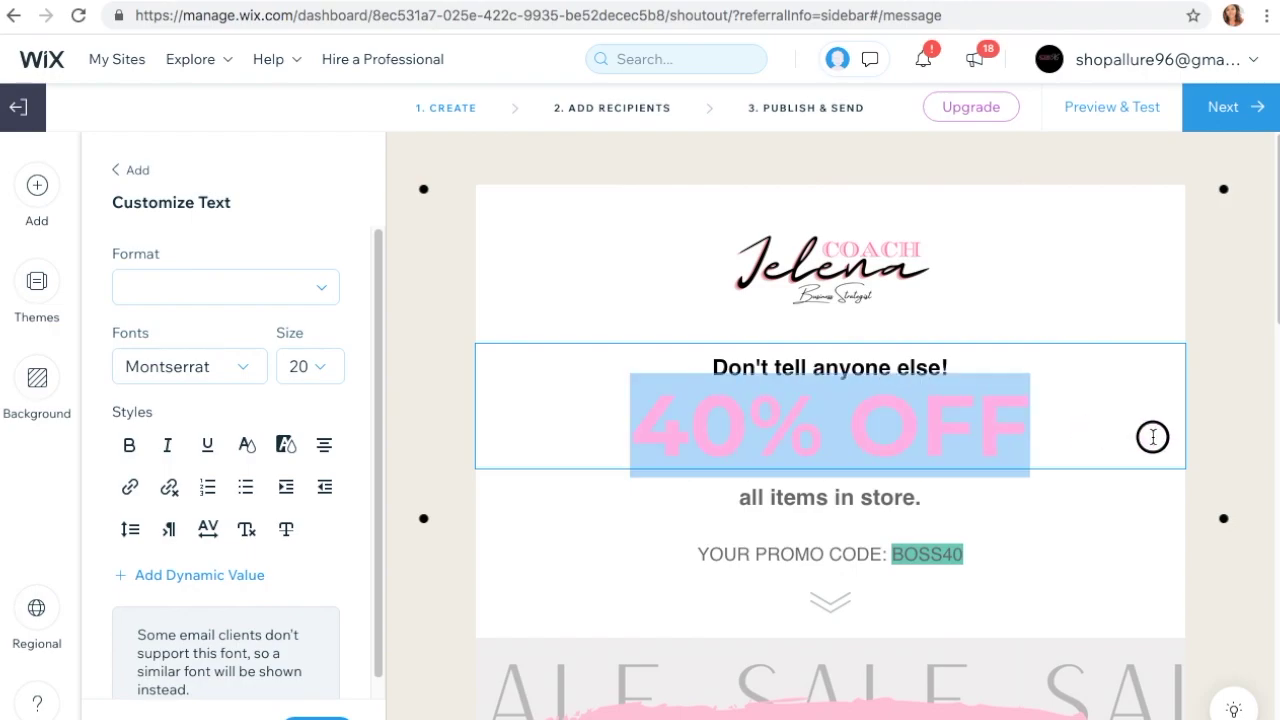
left_click(247, 445)
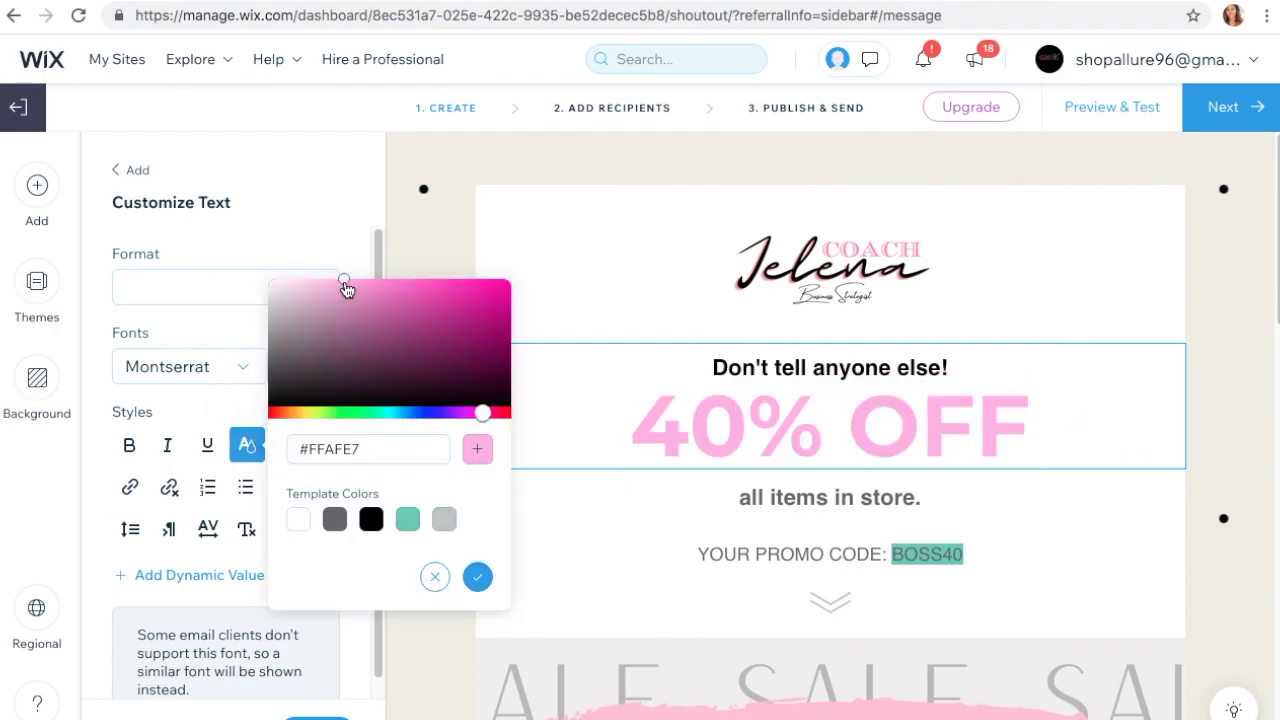
left_click_drag(485, 418, 488, 414)
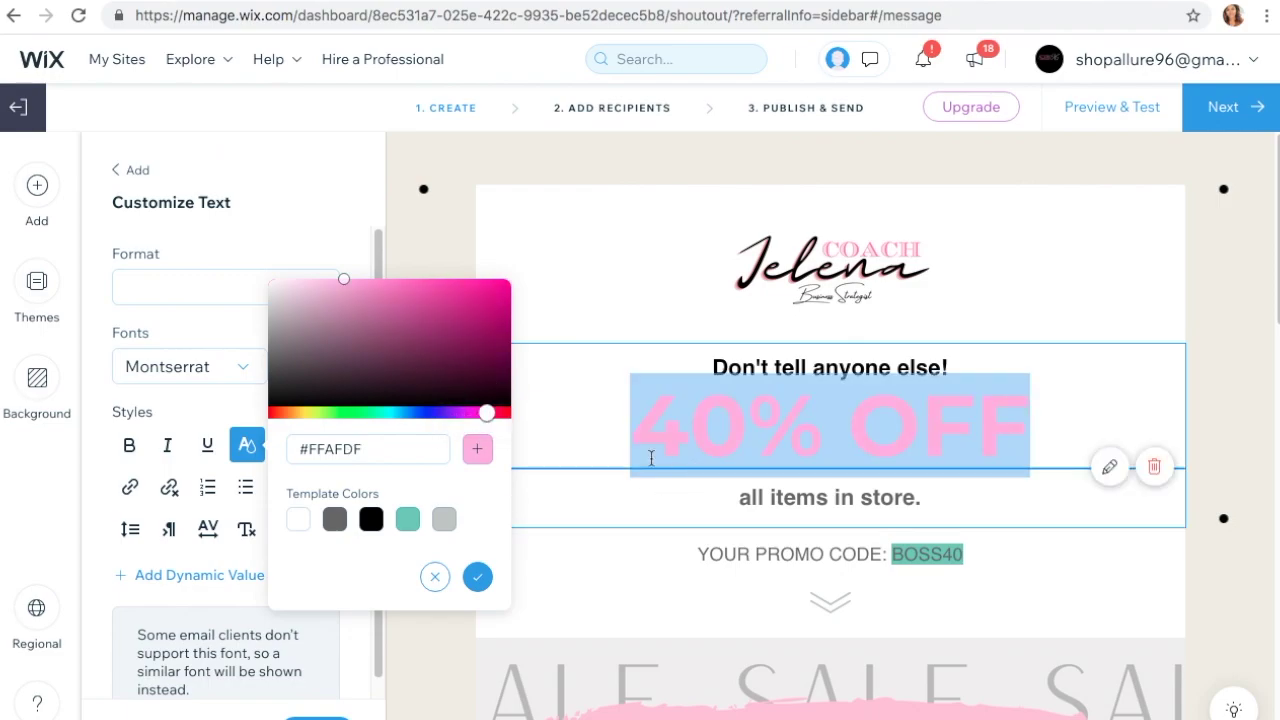
left_click(477, 576)
left_click(580, 424)
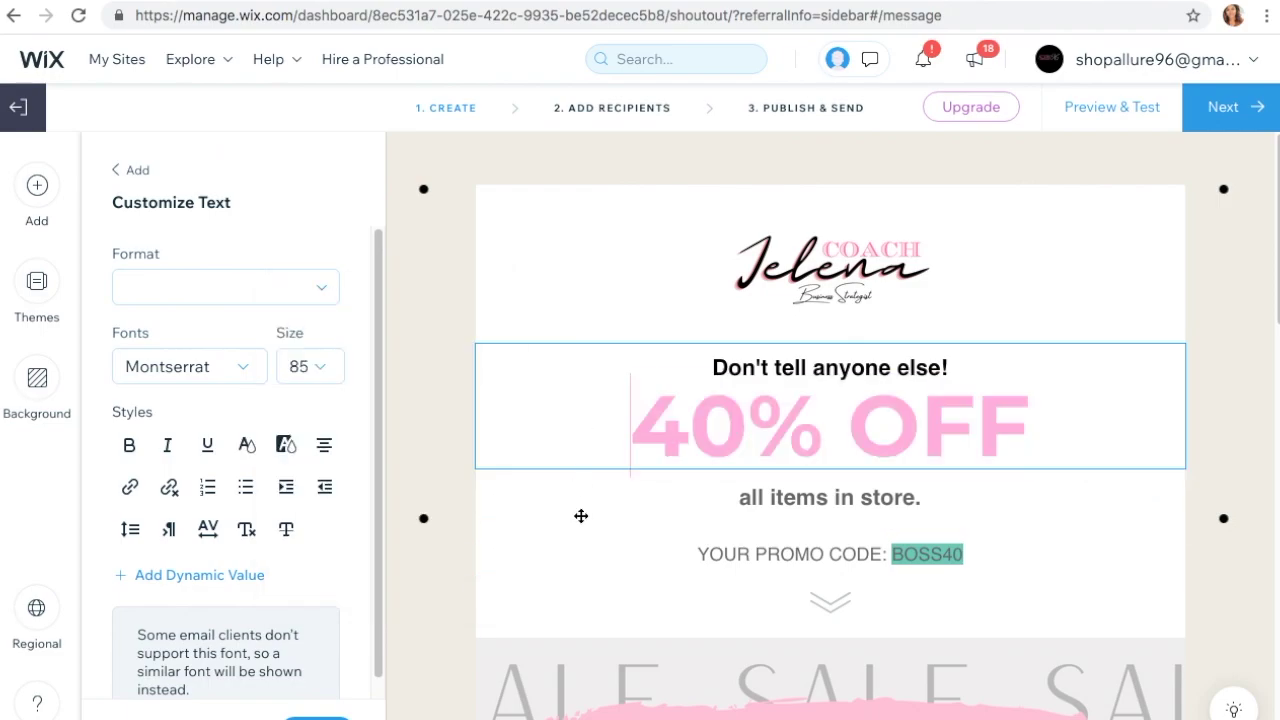
- Change the text color of the "all items in store." line to the black template color
left_click_drag(1271, 265, 1271, 312)
left_click(820, 343)
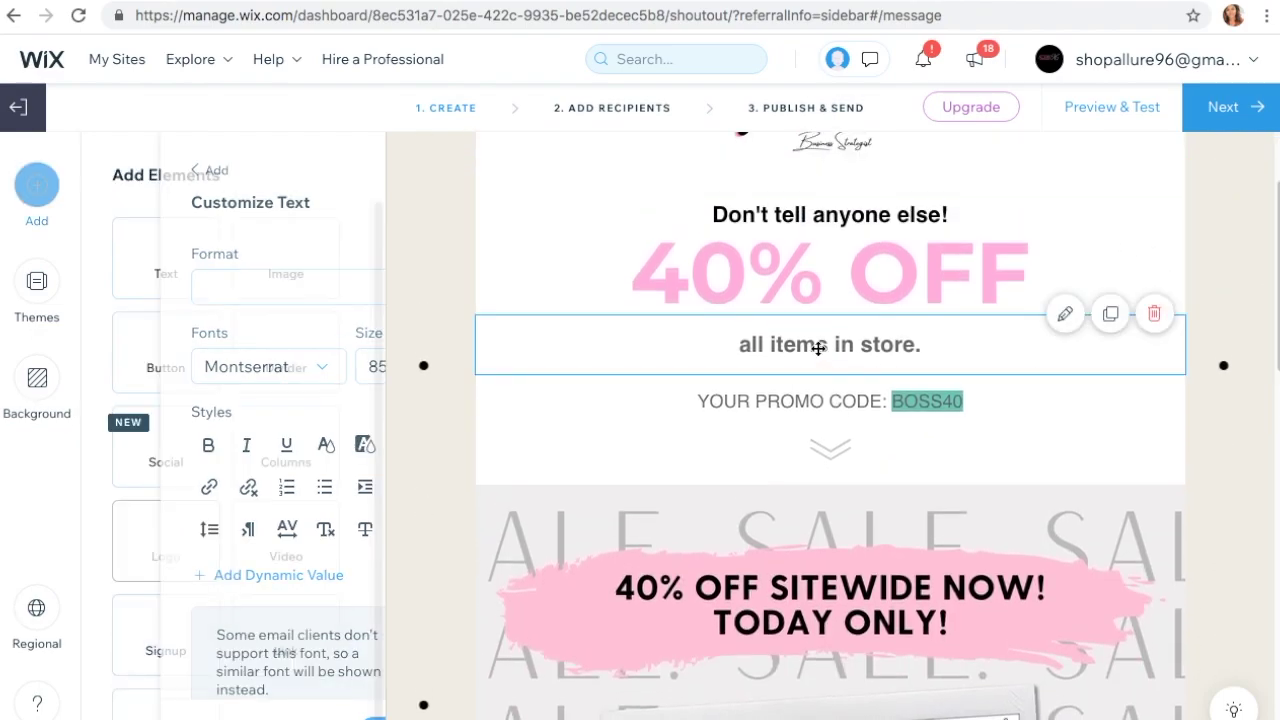
double_click(893, 344)
left_click(739, 338, "shift")
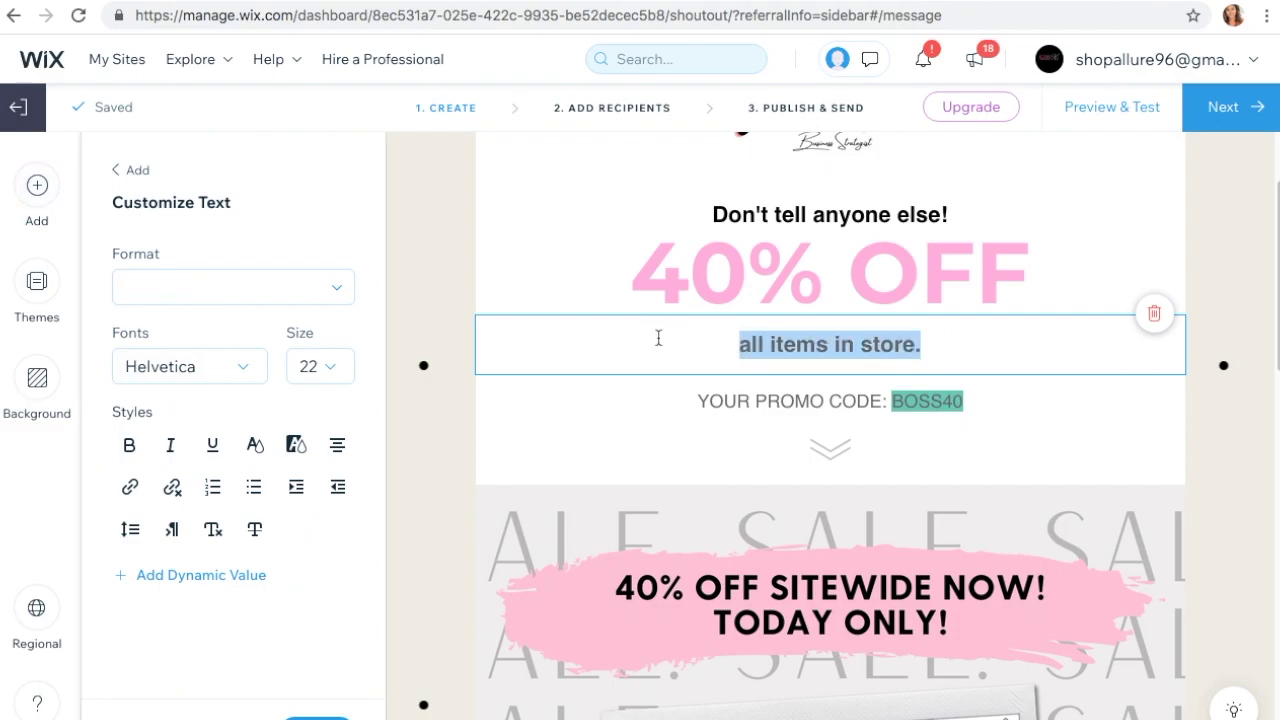
left_click(257, 445)
left_click(381, 519)
left_click(487, 576)
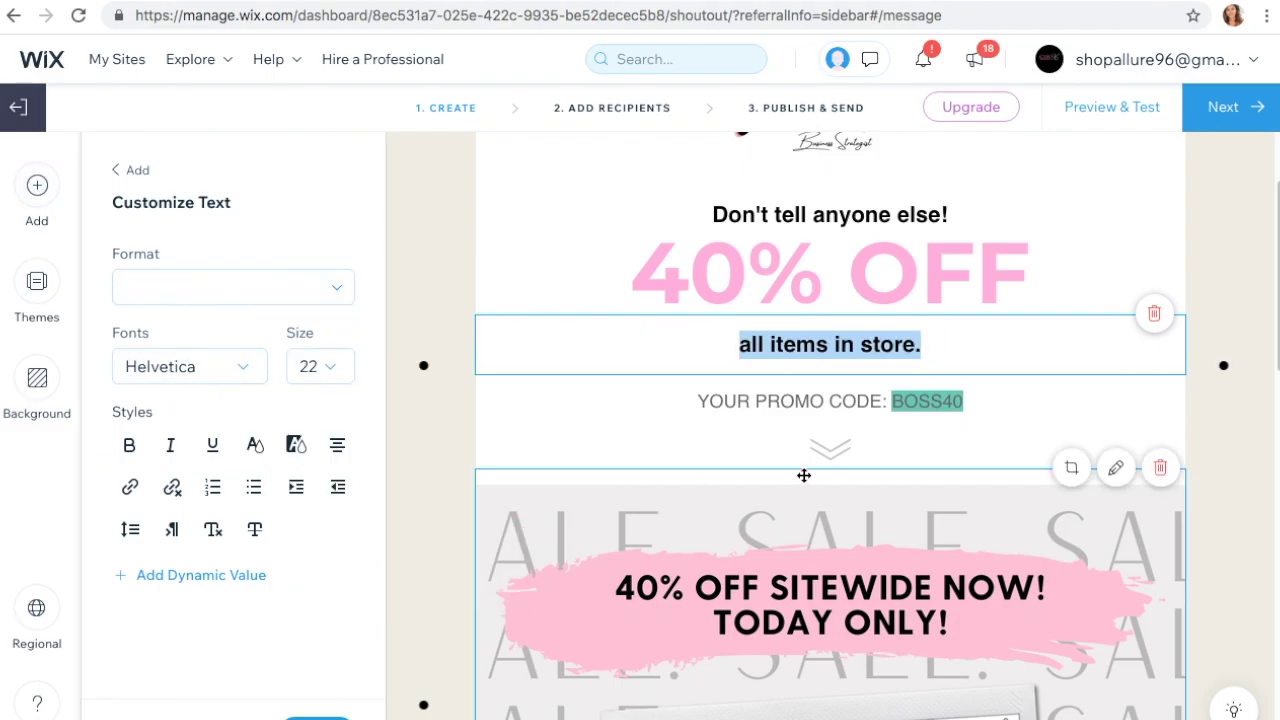
- Change the highlight color behind the BOSS40 promo code to a light pink
left_click(690, 400)
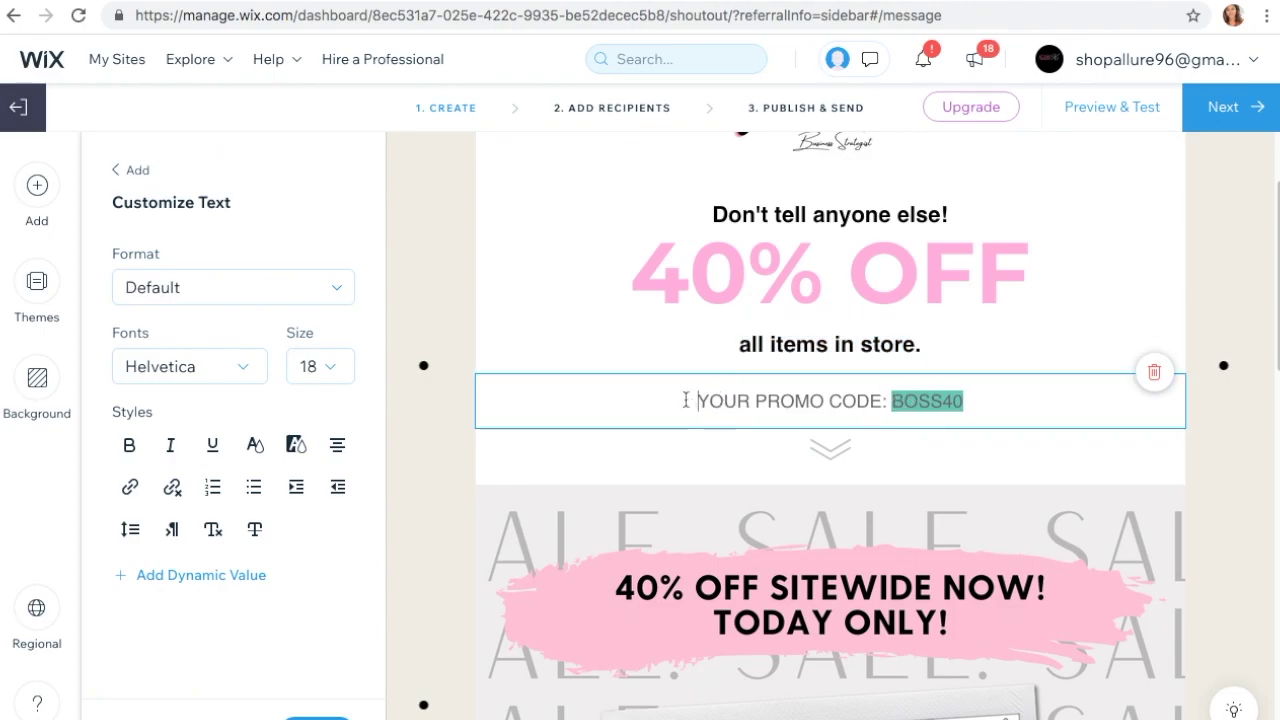
left_click_drag(891, 400, 970, 396)
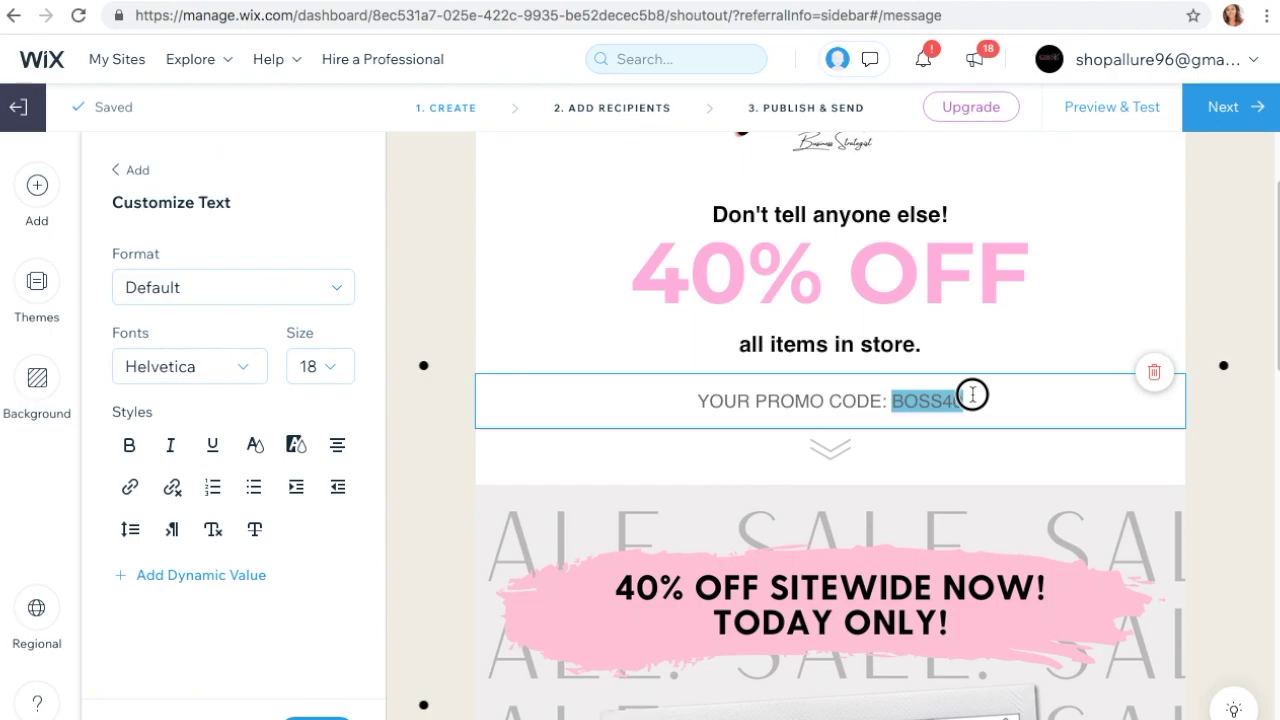
left_click(295, 443)
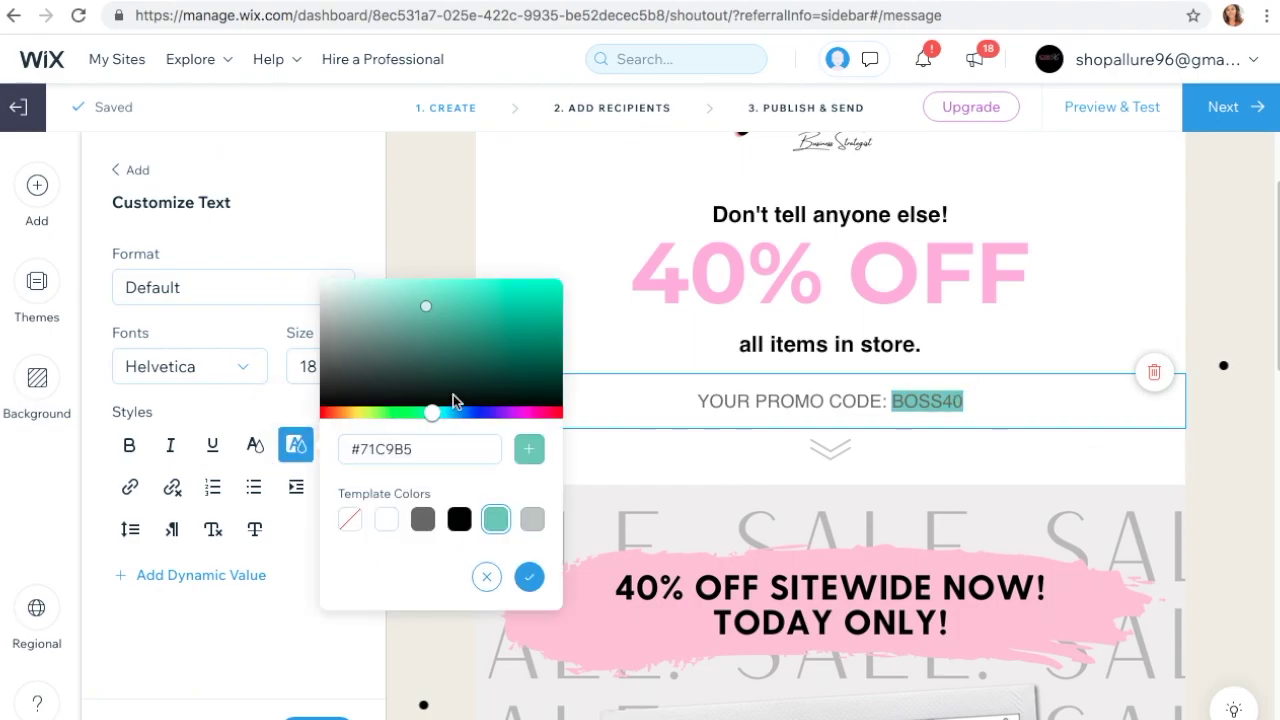
left_click_drag(547, 409, 538, 411)
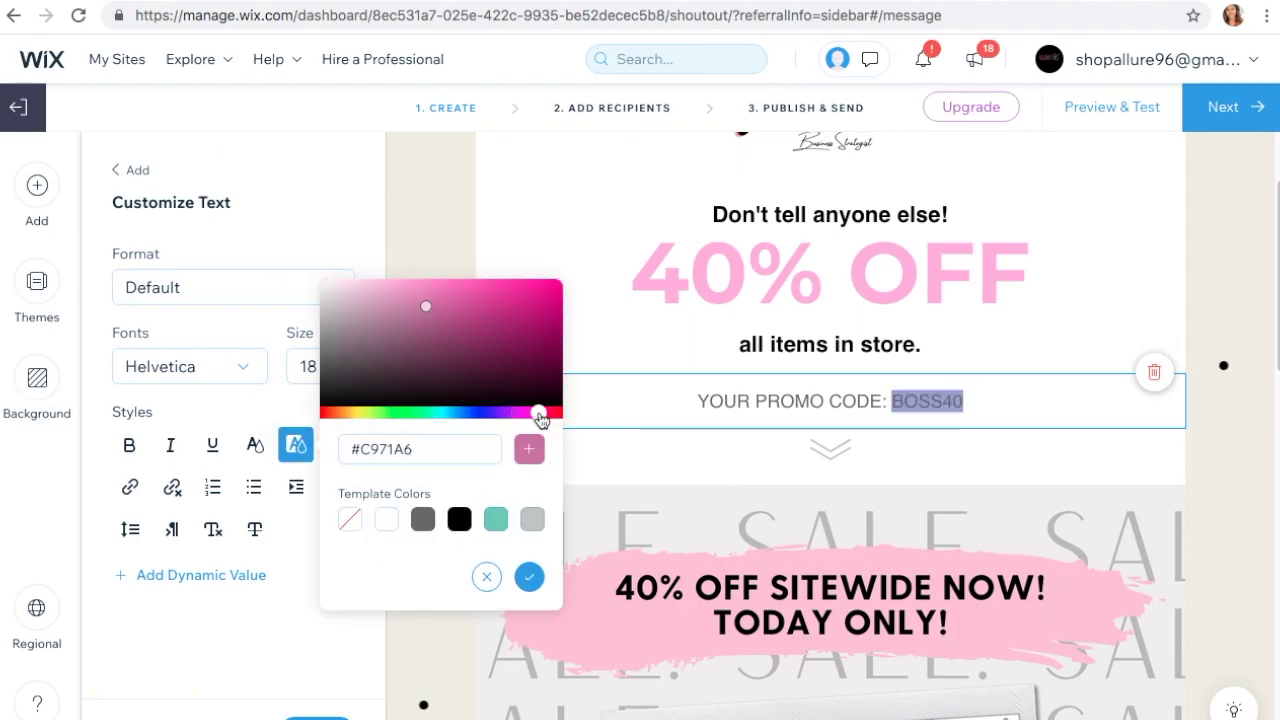
left_click_drag(389, 288, 373, 285)
left_click(529, 577)
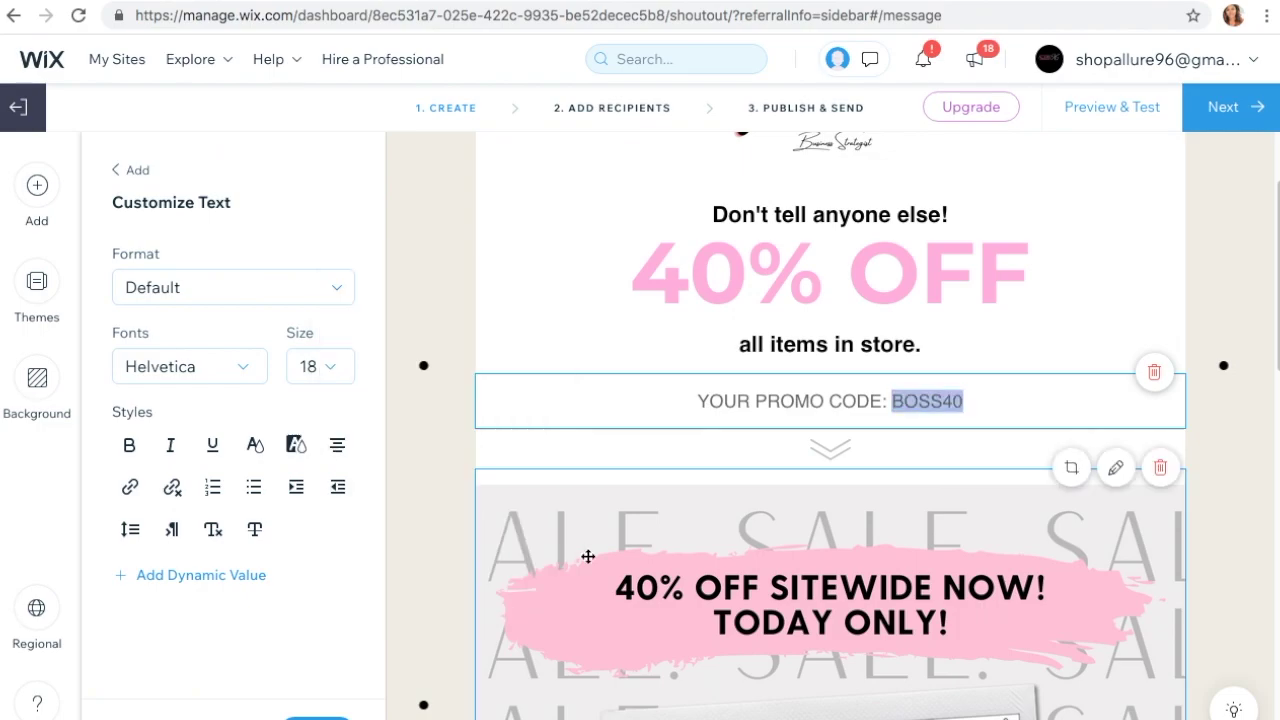
left_click(908, 464)
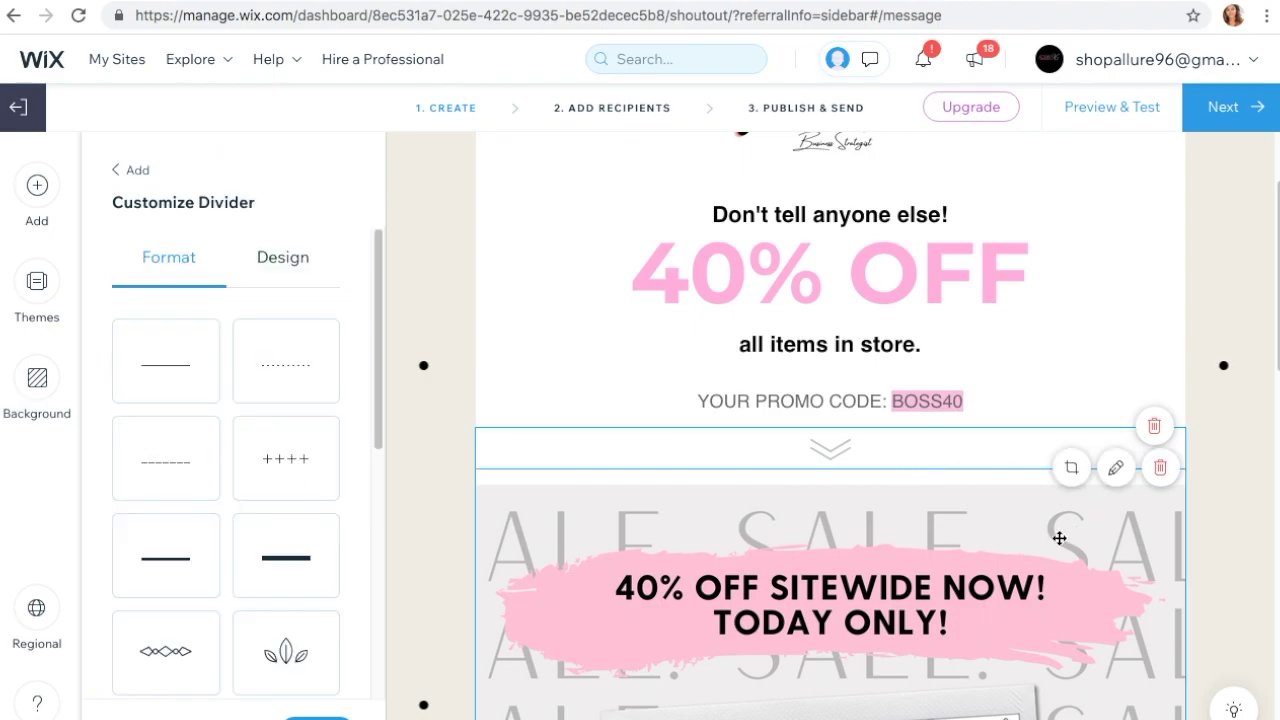
- Copy the hex code FFAFDF from the text color of the "40% OFF" heading
left_click(931, 399)
left_click(772, 288)
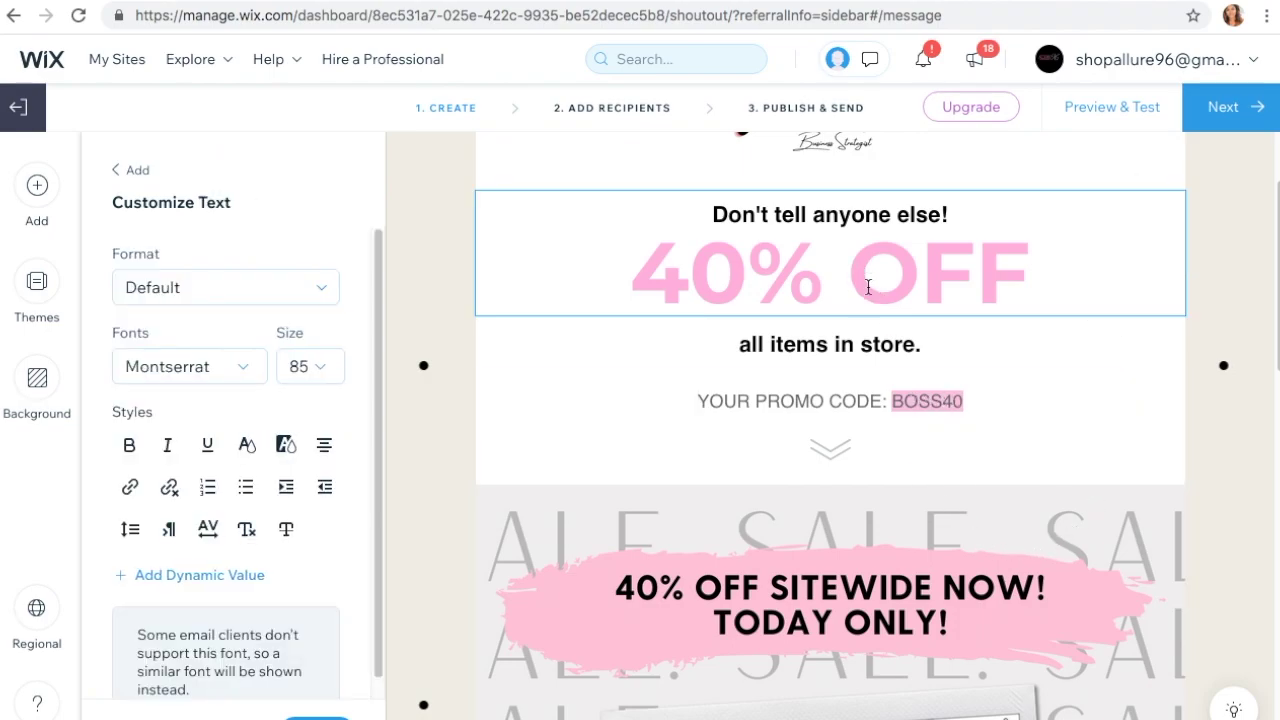
scroll(792, 249, "up", 2)
triple_click(734, 443)
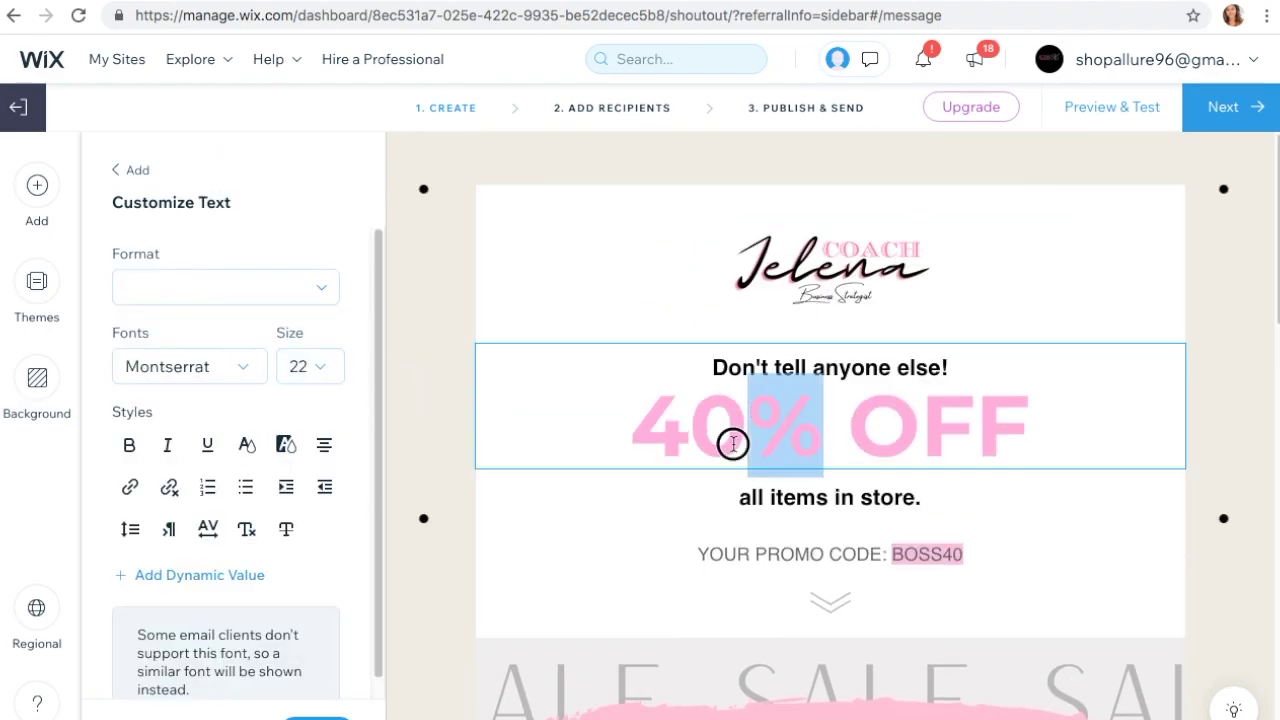
left_click(247, 446)
left_click(366, 452)
left_click_drag(360, 449, 296, 441)
right_click(318, 449)
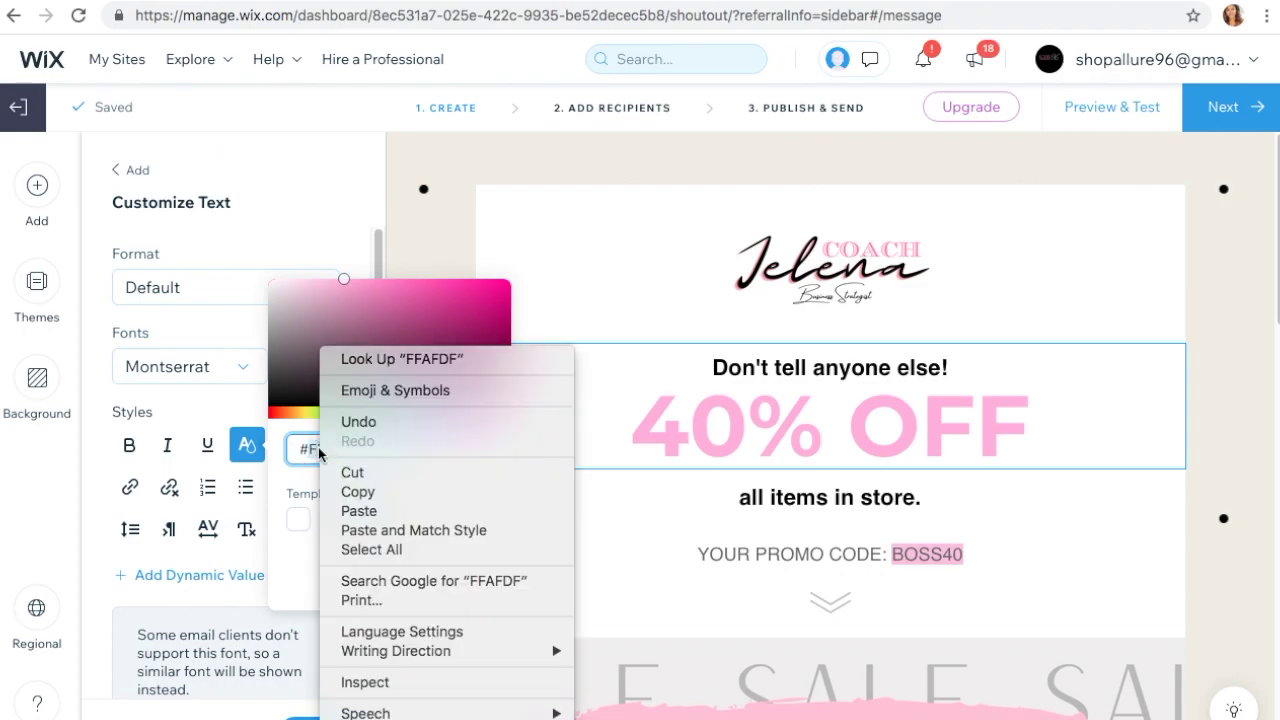
left_click(354, 489)
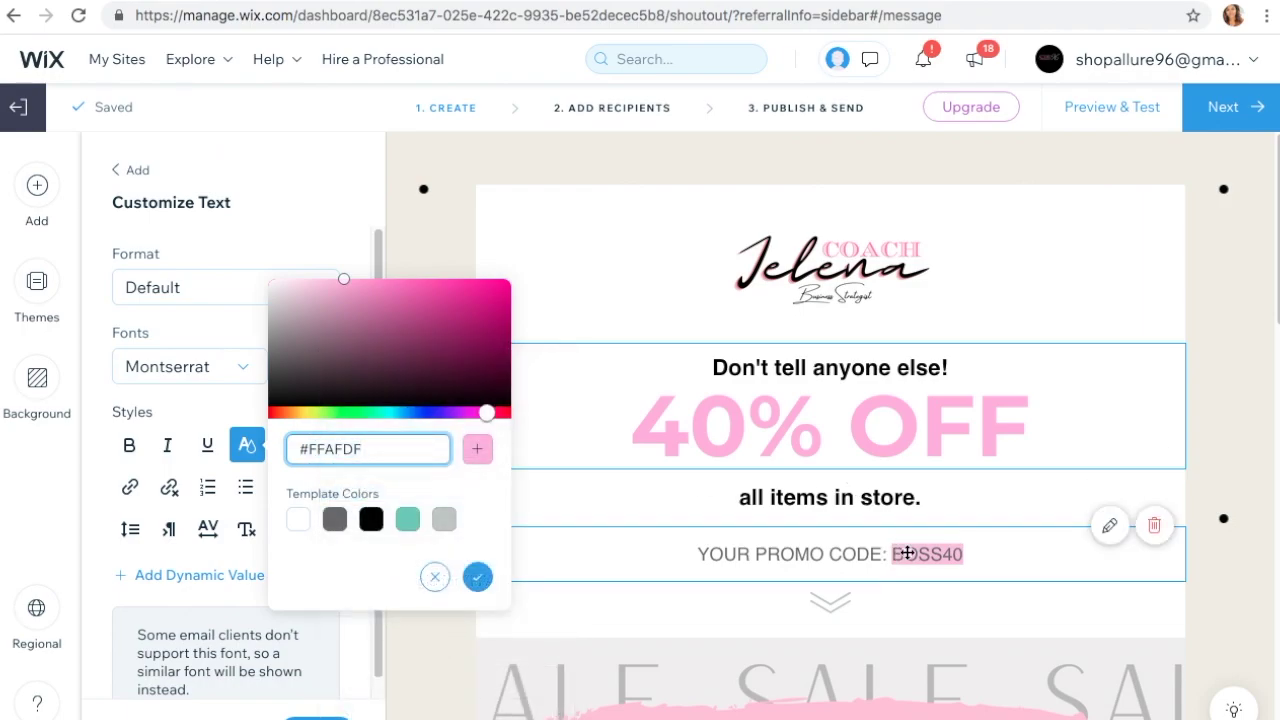
- Try to replace the highlight color behind the BOSS40 promo code with the copied pink hex code
left_click(940, 555)
scroll(944, 556, "down", 1)
scroll(973, 556, "down", 1)
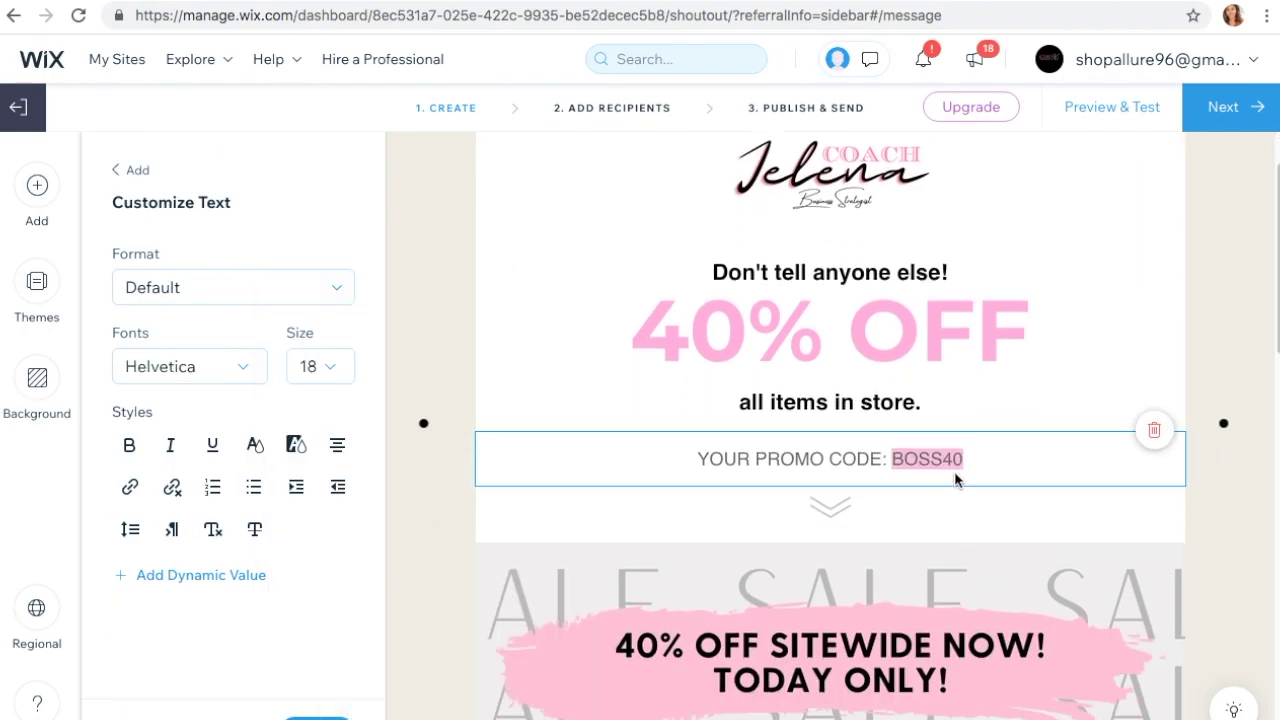
left_click_drag(964, 460, 895, 459)
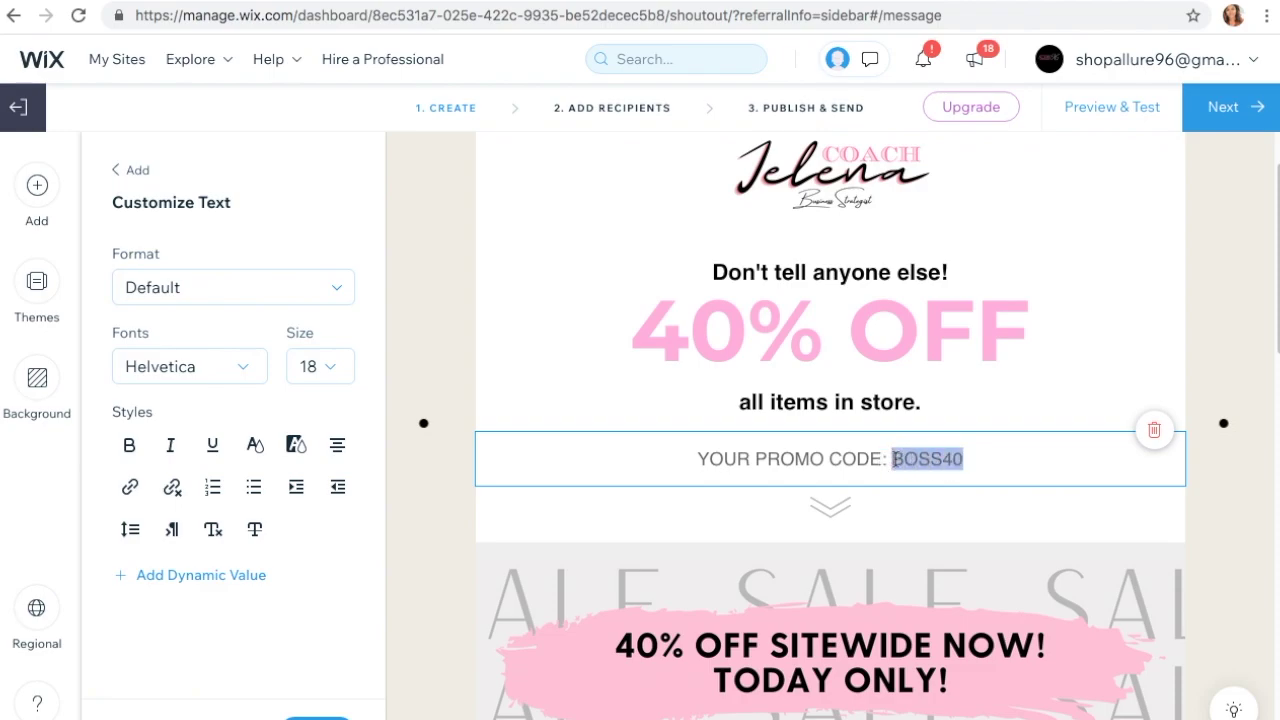
left_click(295, 445)
left_click(406, 452)
double_click(406, 450)
key("BackSpace")
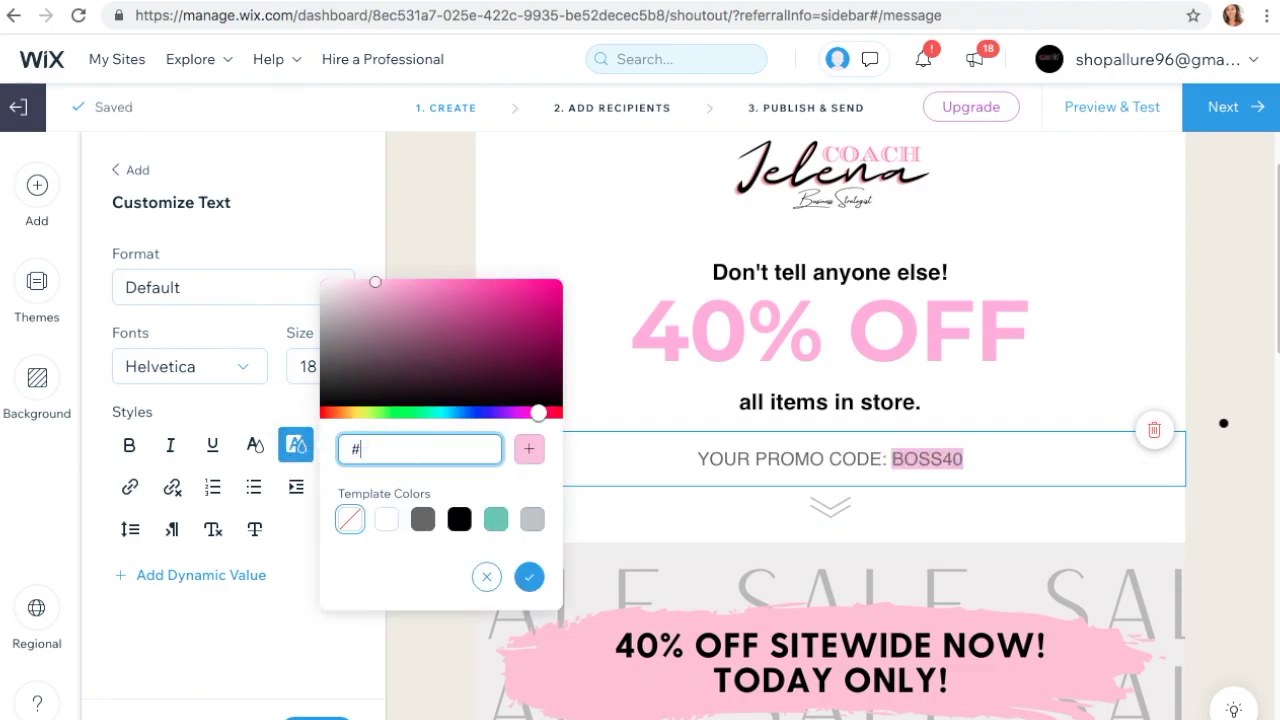
right_click(404, 447)
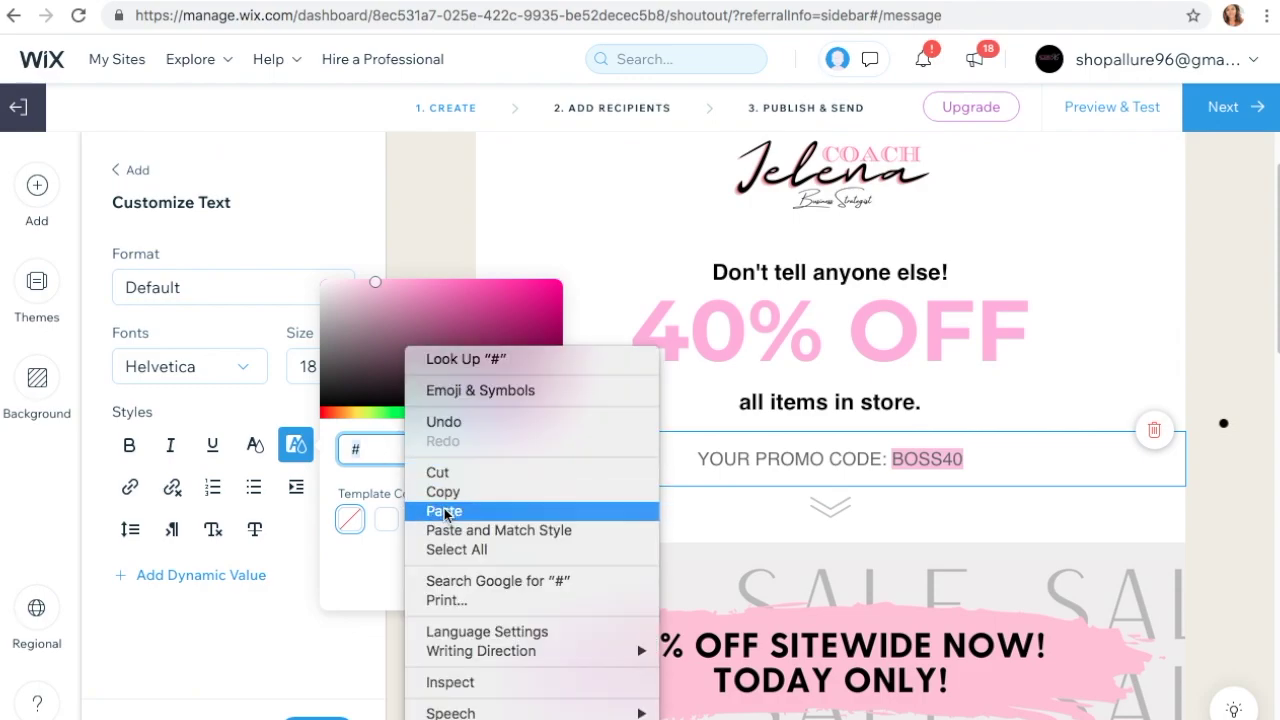
left_click(446, 512)
key("Return")
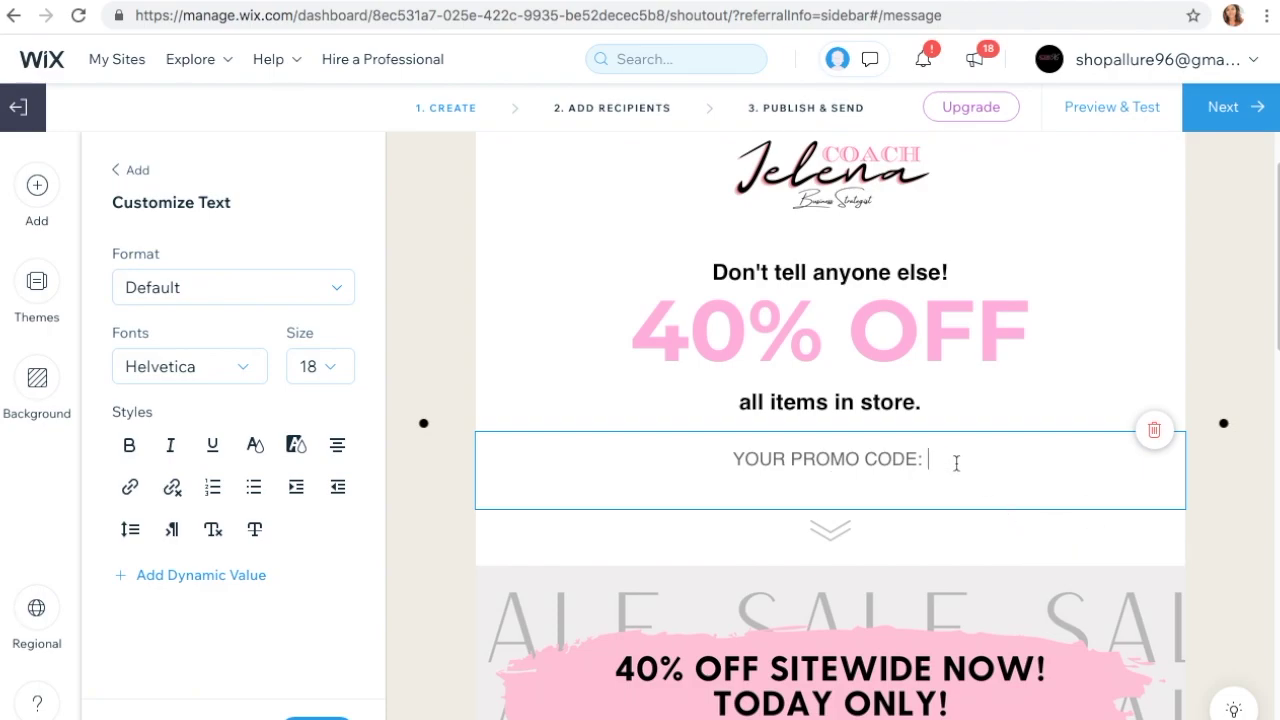
- Re-enter BOSS40 after "YOUR PROMO CODE:" and highlight it with the copied pink #FFAFDF
type("BOSS40")
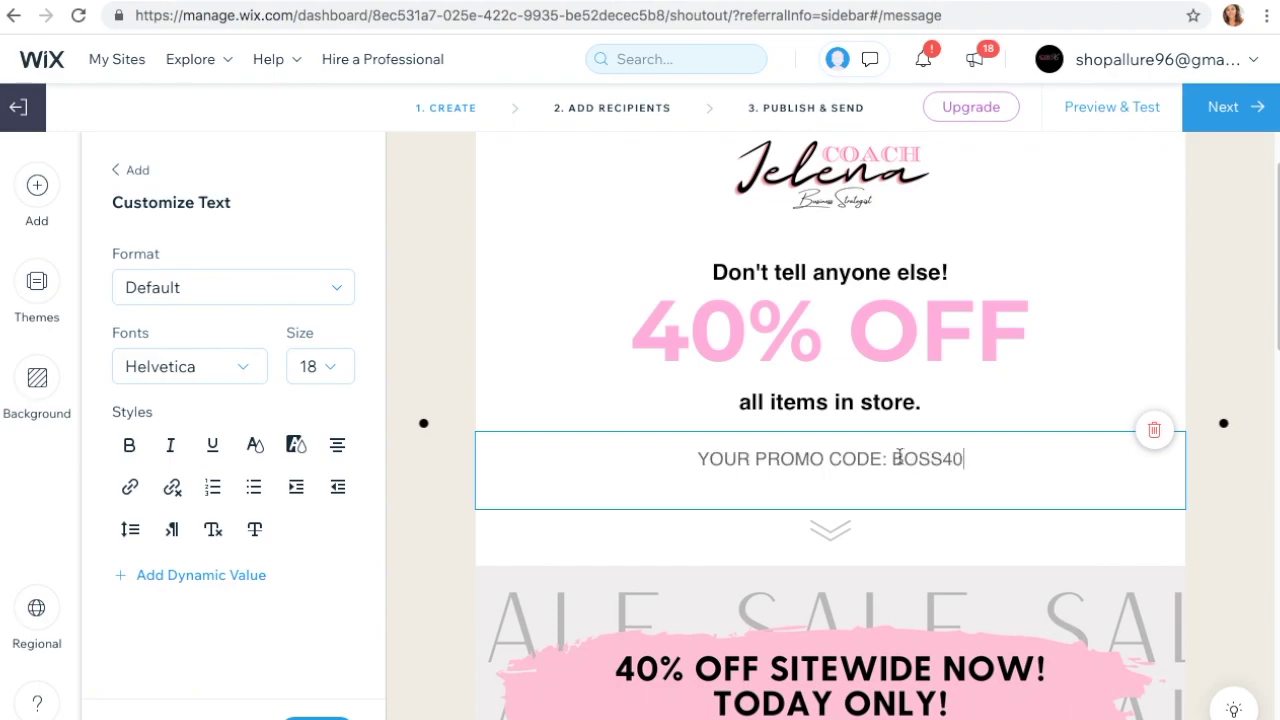
left_click_drag(893, 458, 980, 460)
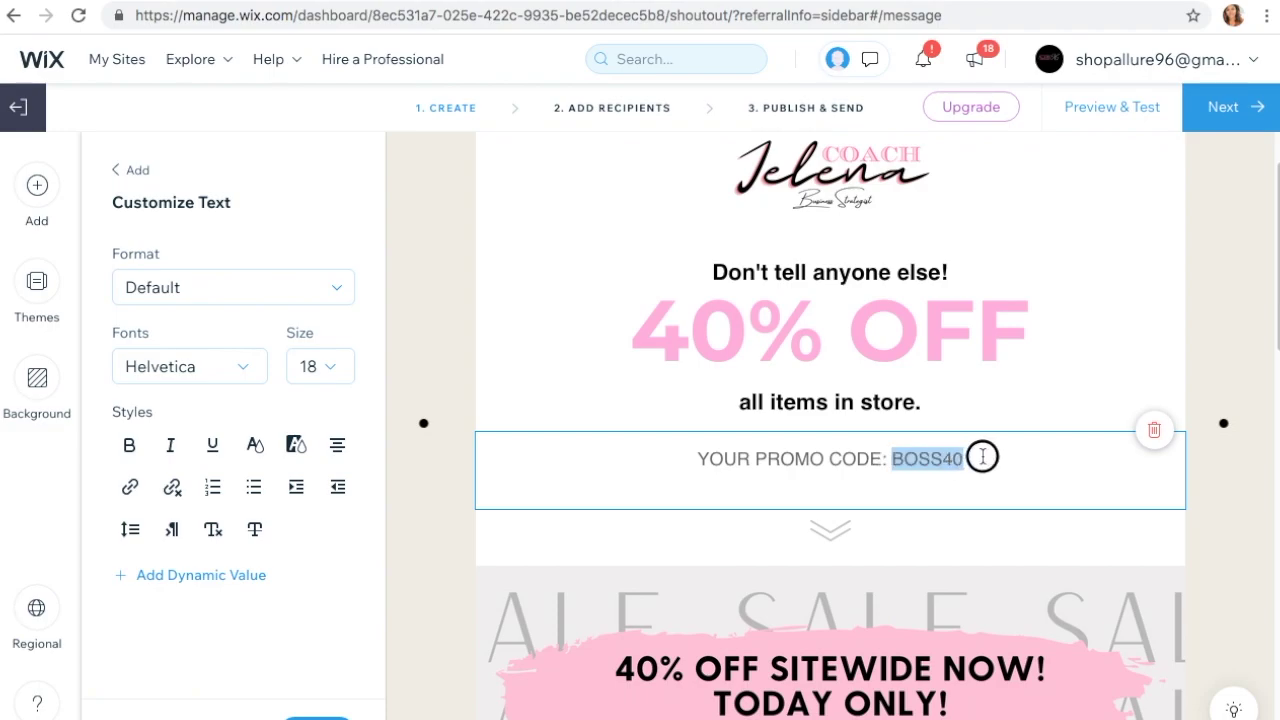
left_click(296, 446)
left_click(389, 449)
right_click(391, 451)
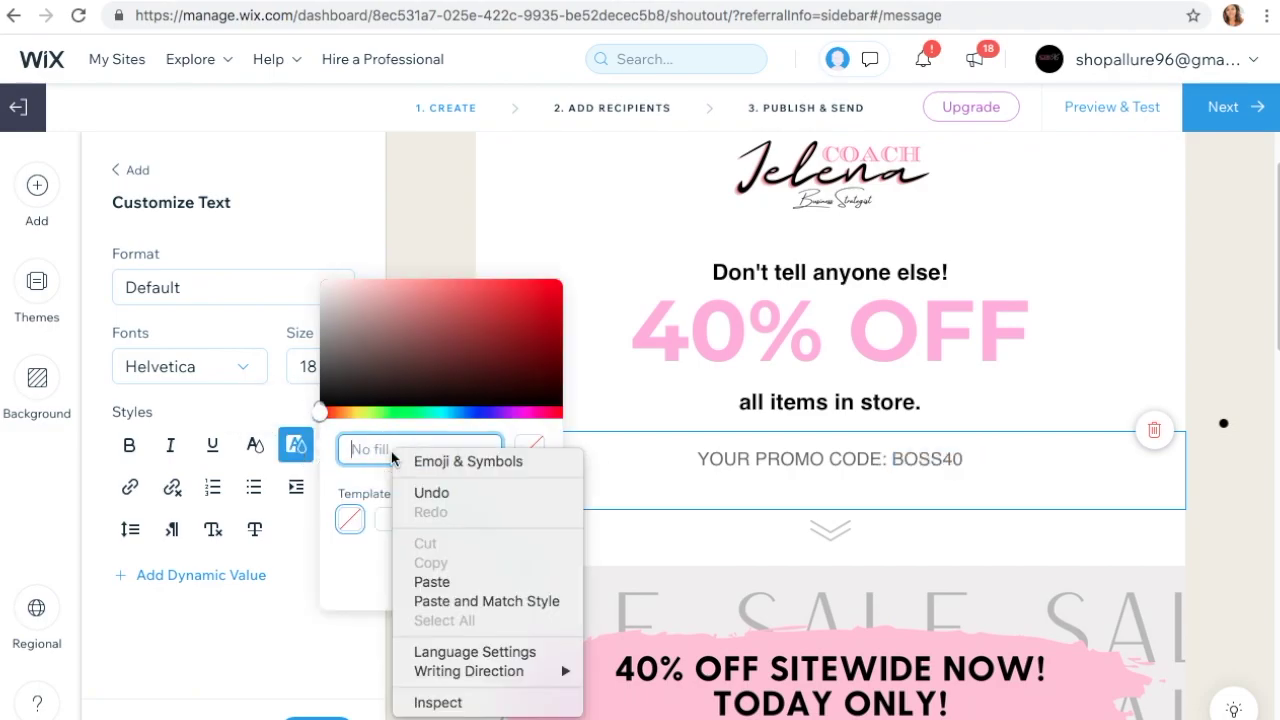
left_click(435, 581)
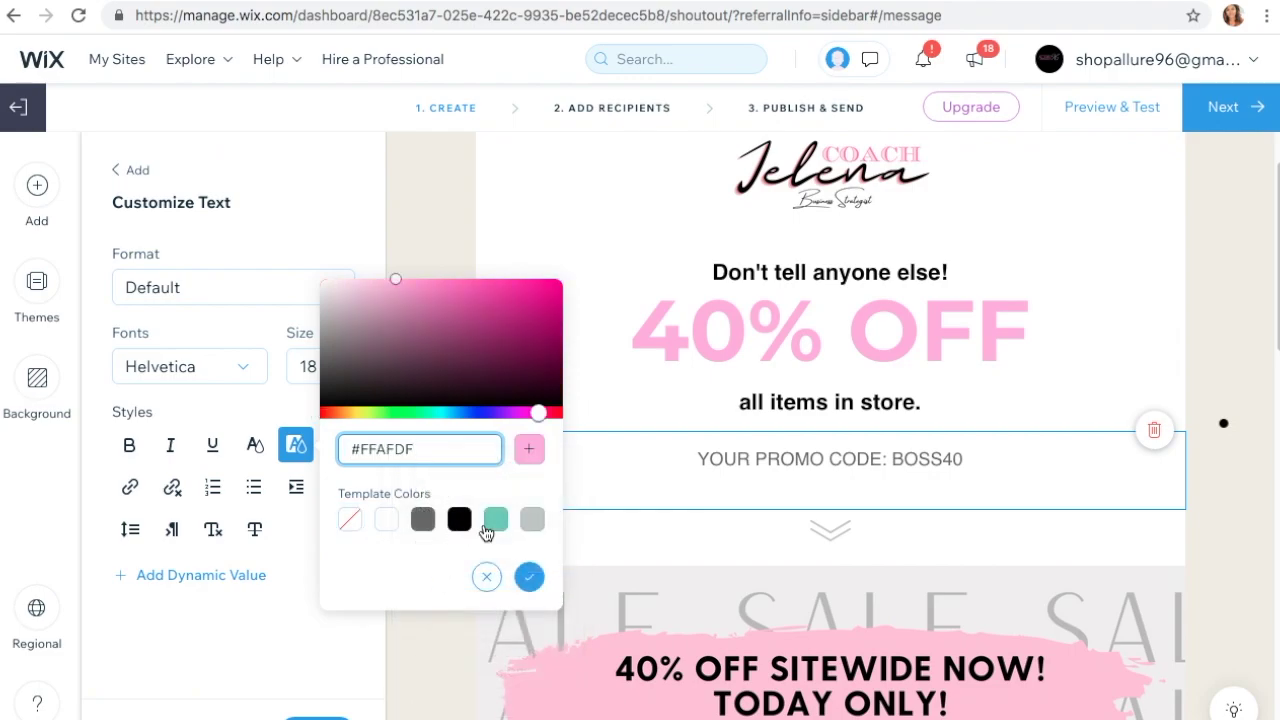
left_click(531, 577)
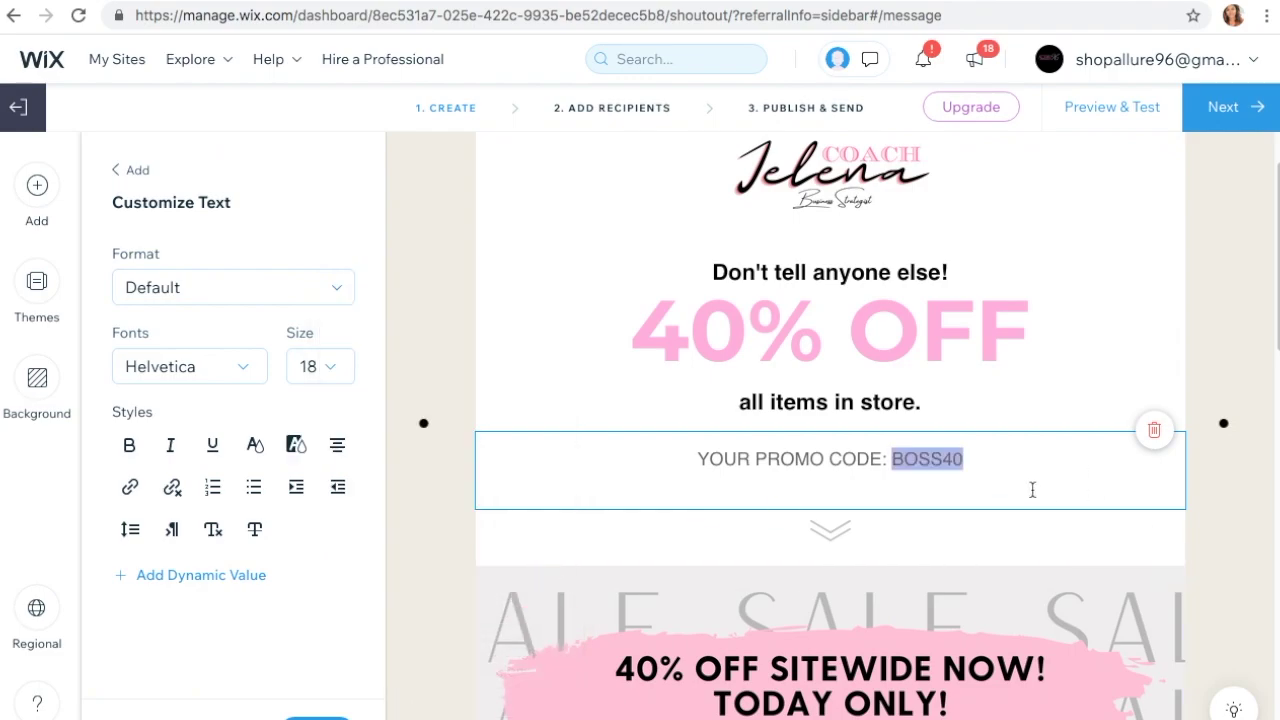
- Set the BOSS40 text color to black #000000 and remove the empty line below the promo code
left_click(255, 444)
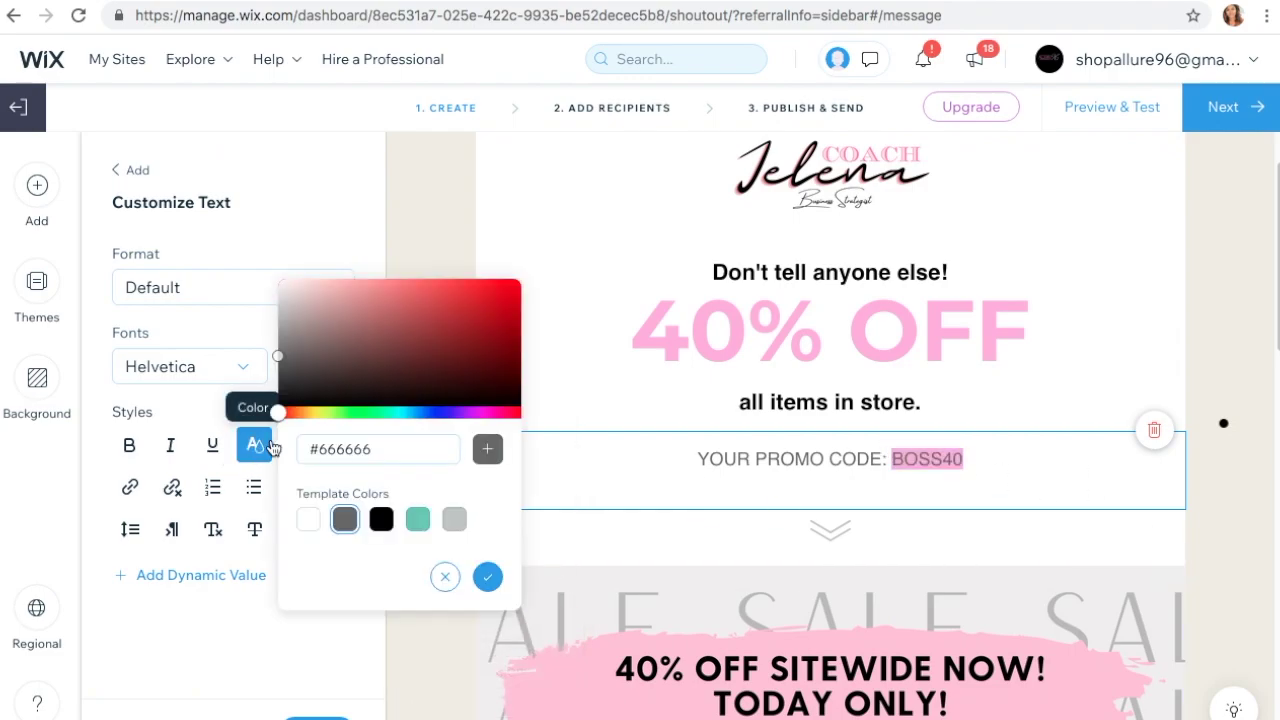
left_click(381, 521)
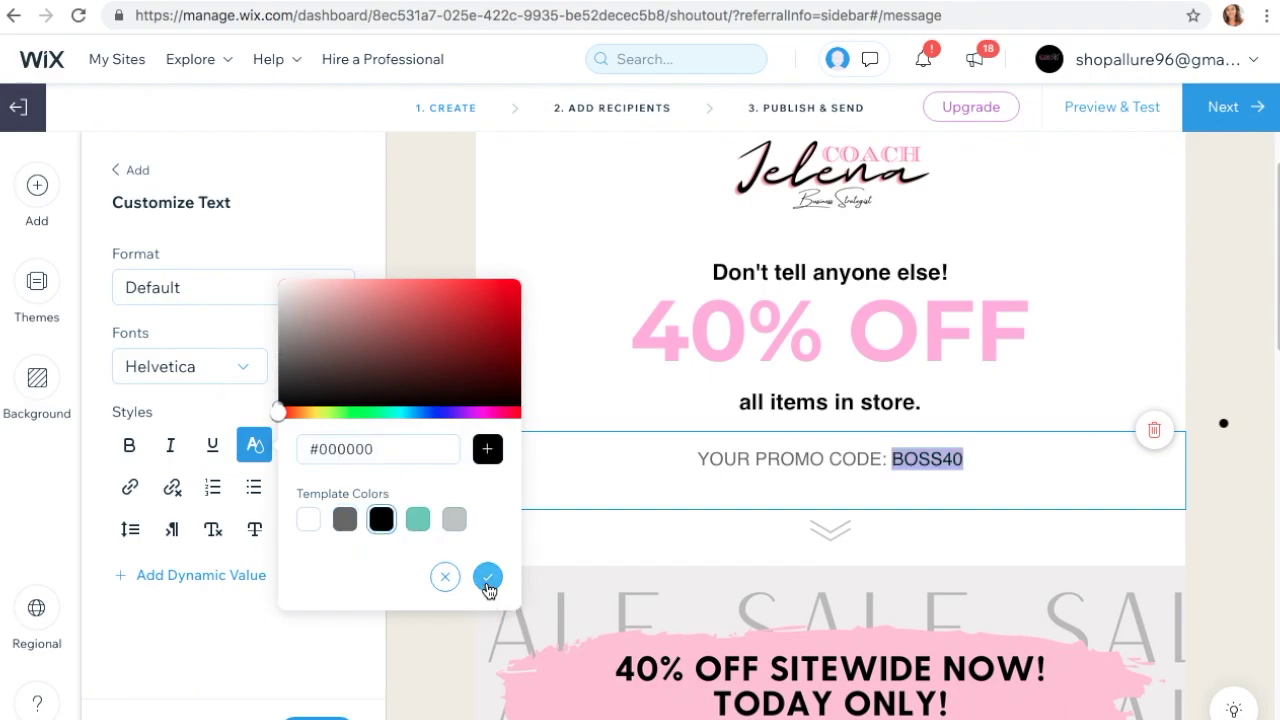
left_click(487, 576)
left_click(894, 482)
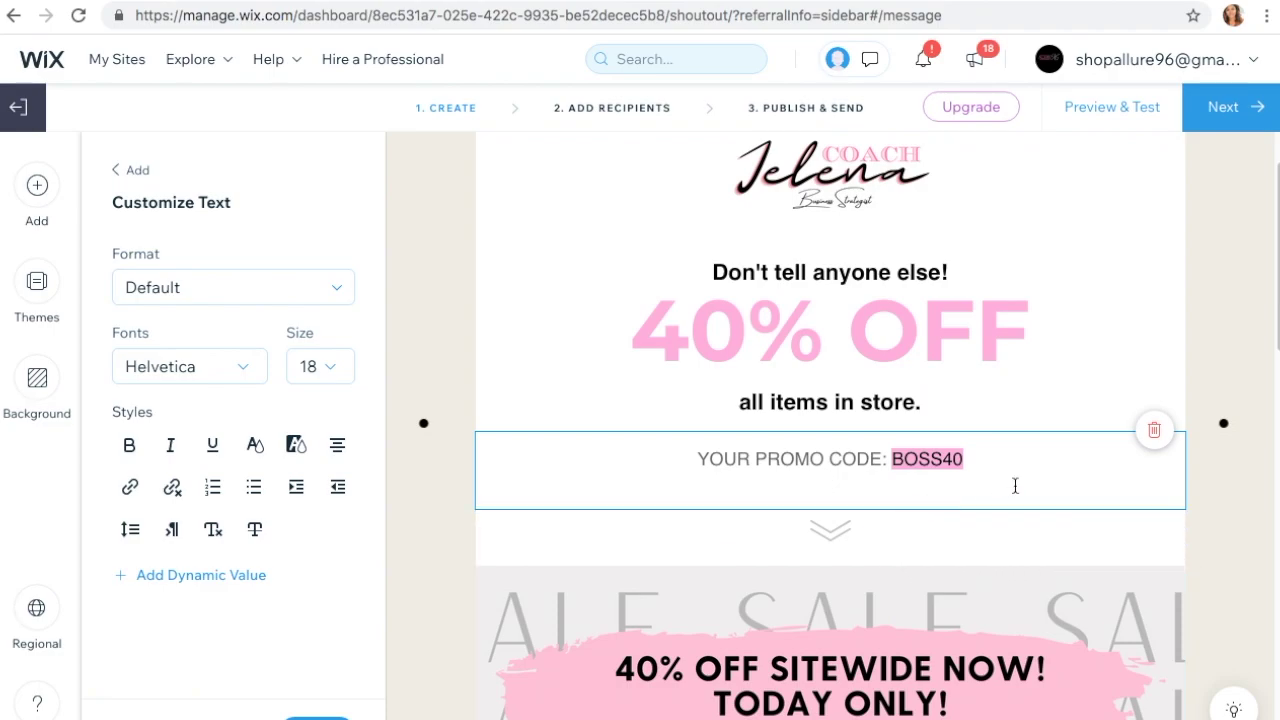
key("BackSpace")
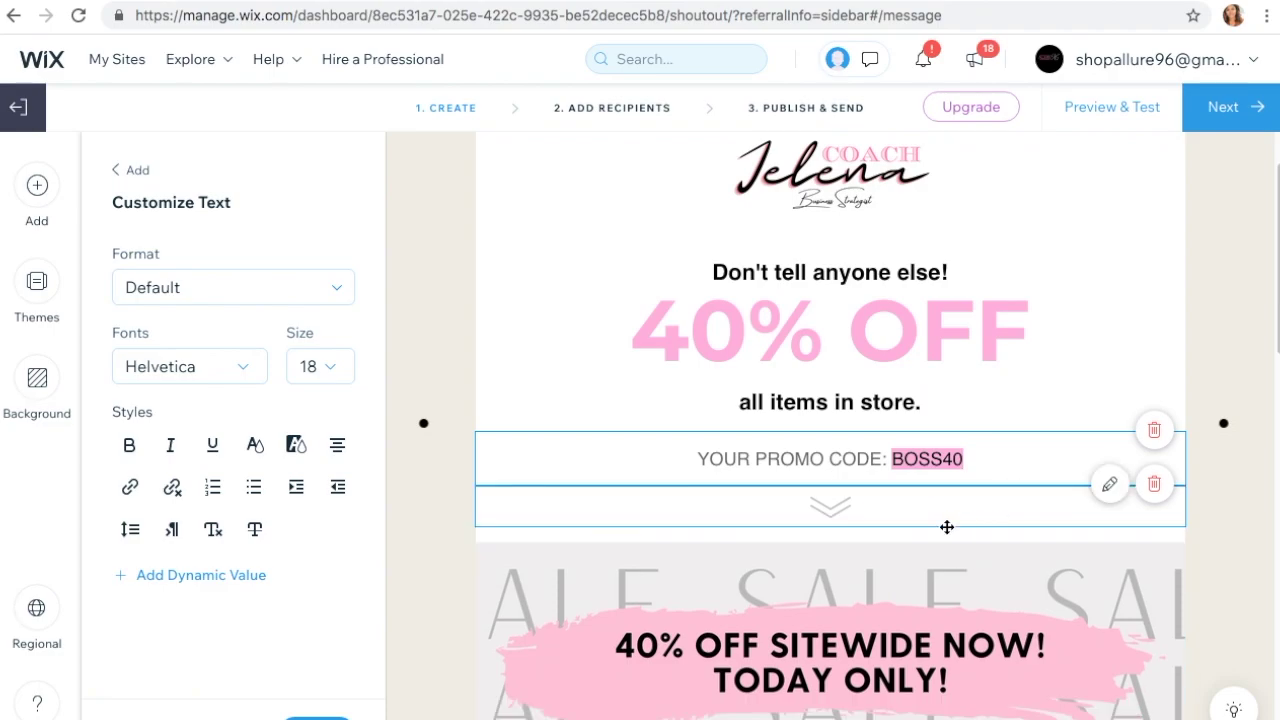
- Set the fill color of the double-chevron divider below the promo code to the black template color #000000
left_click(829, 518)
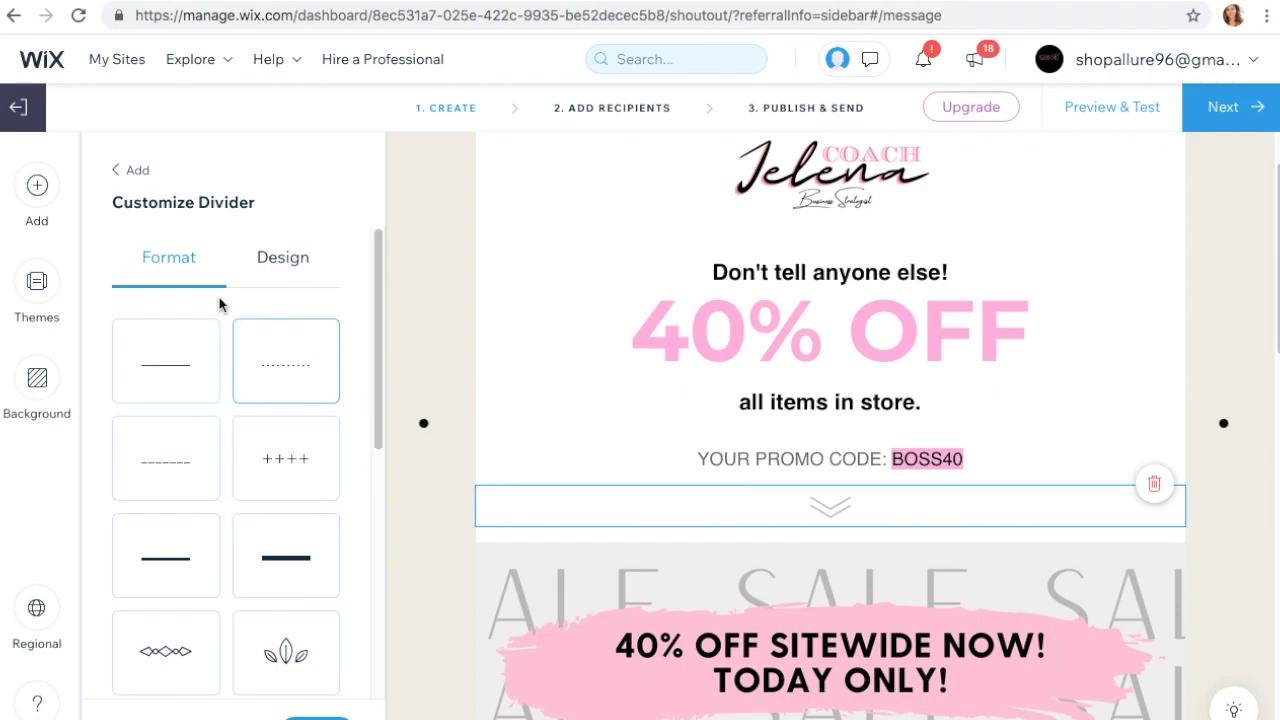
left_click(279, 256)
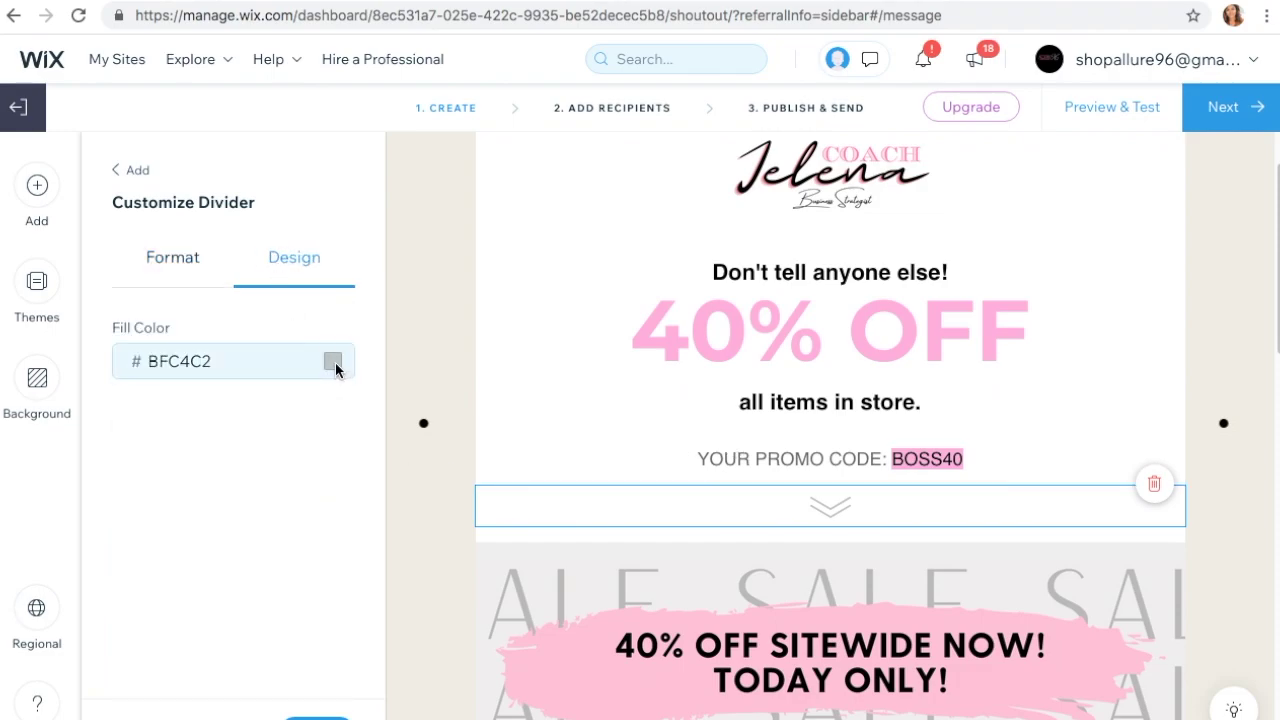
left_click(336, 366)
left_click(456, 434)
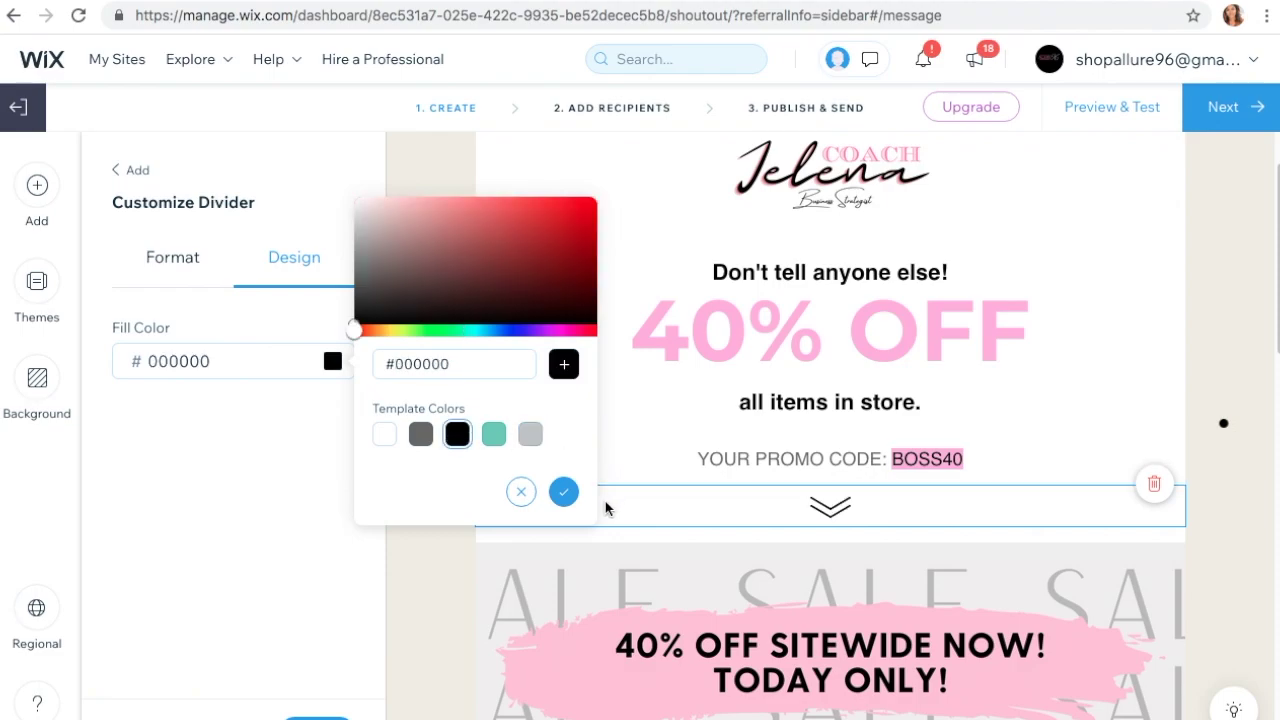
left_click(564, 492)
left_click(1254, 357)
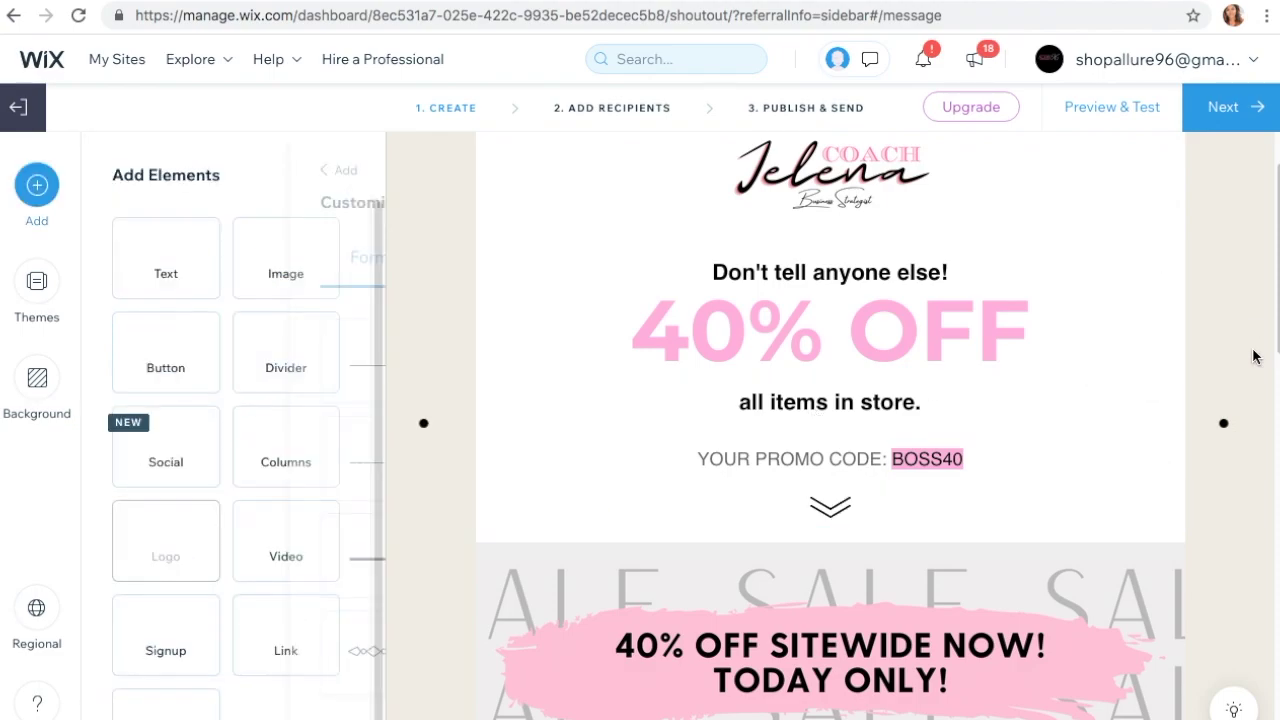
- Replace the Instagram guides image in the two-column row with the Business Review Testimonial image from Site Files
left_click_drag(1272, 358, 1270, 306)
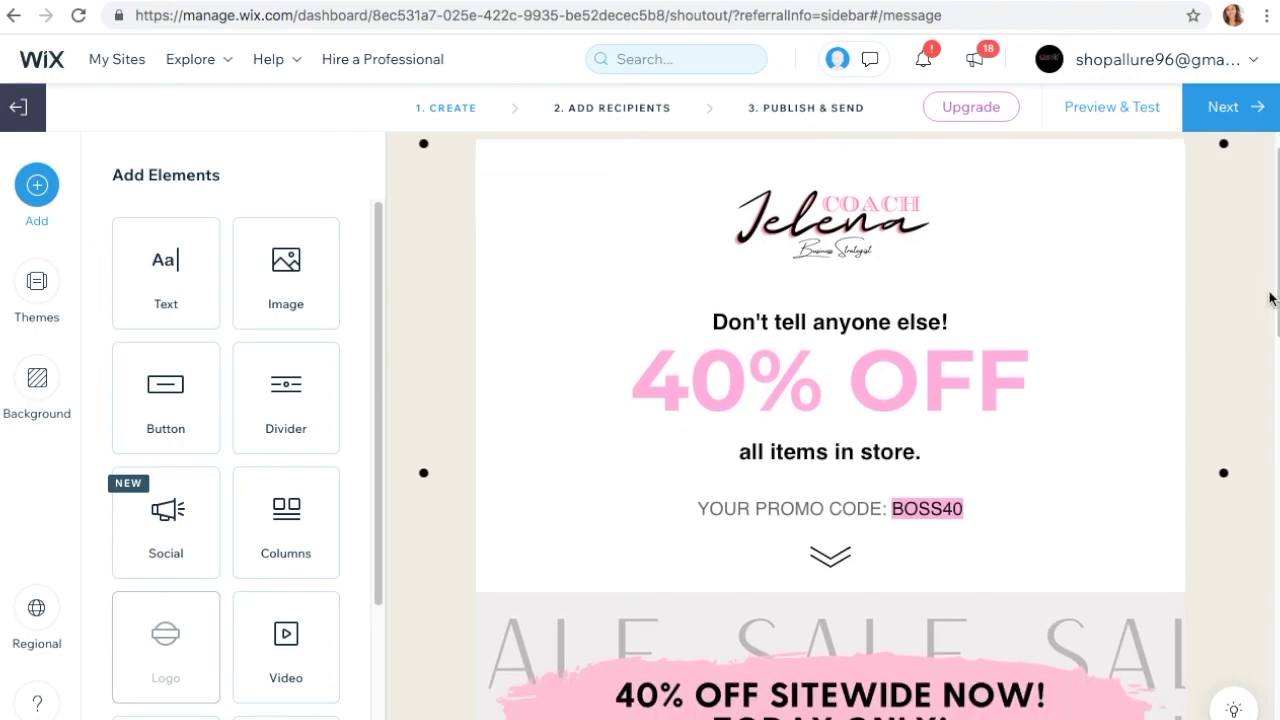
left_click_drag(1270, 300, 1268, 679)
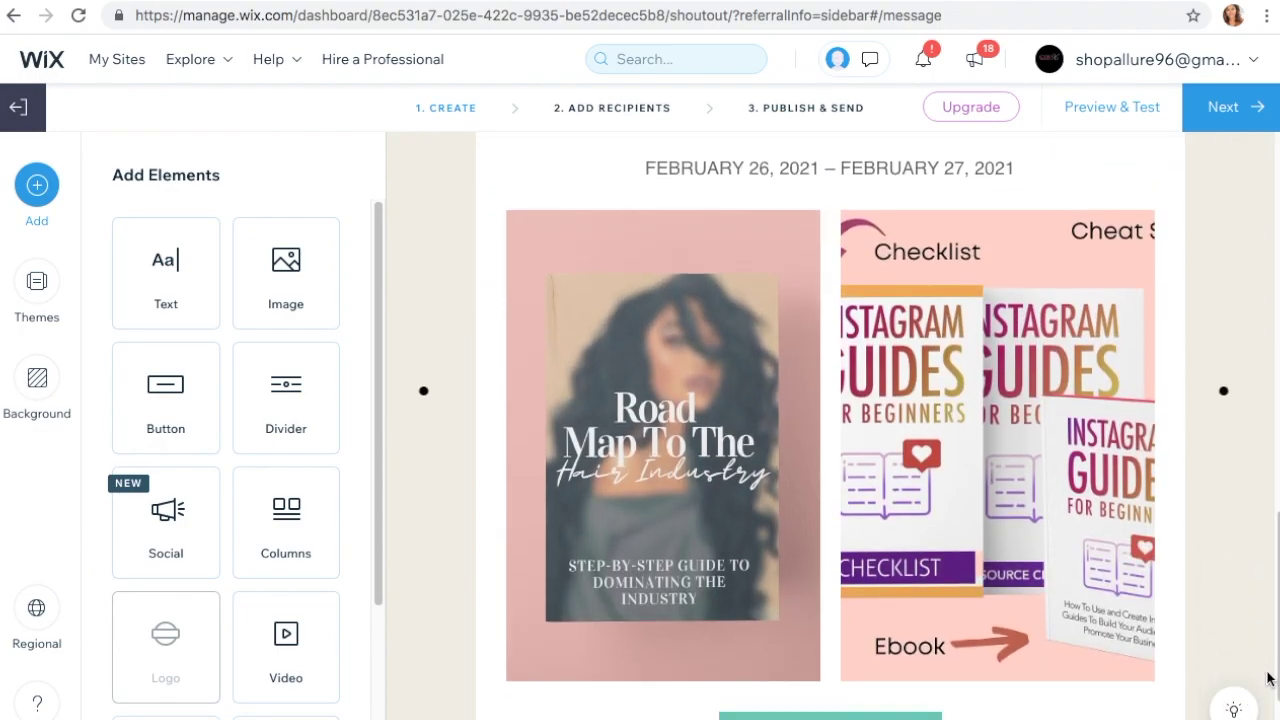
left_click(1015, 465)
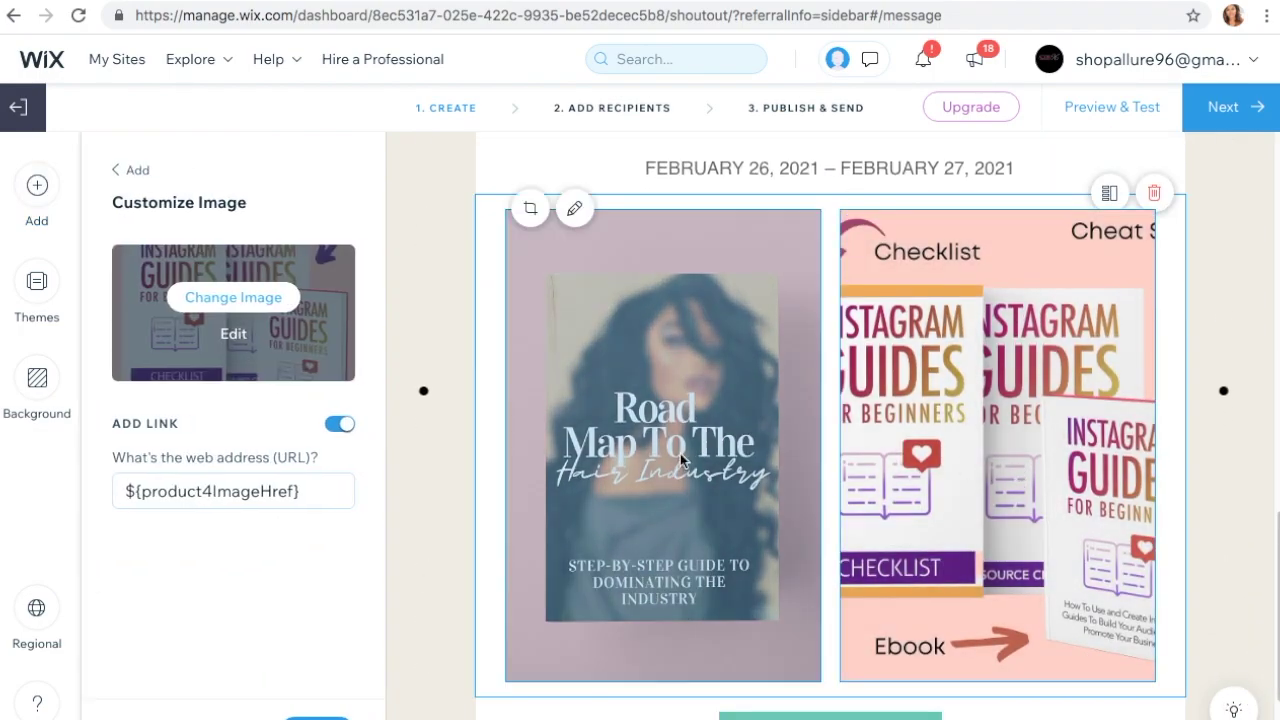
left_click(237, 293)
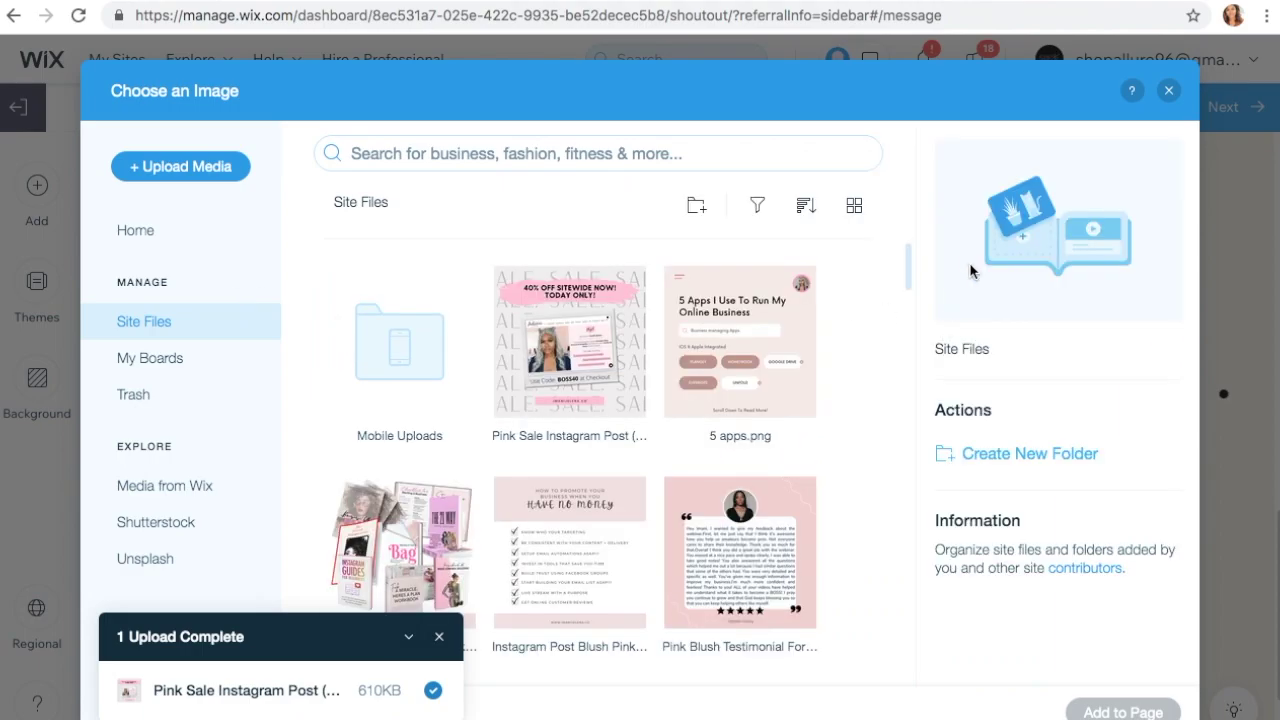
left_click_drag(910, 276, 910, 312)
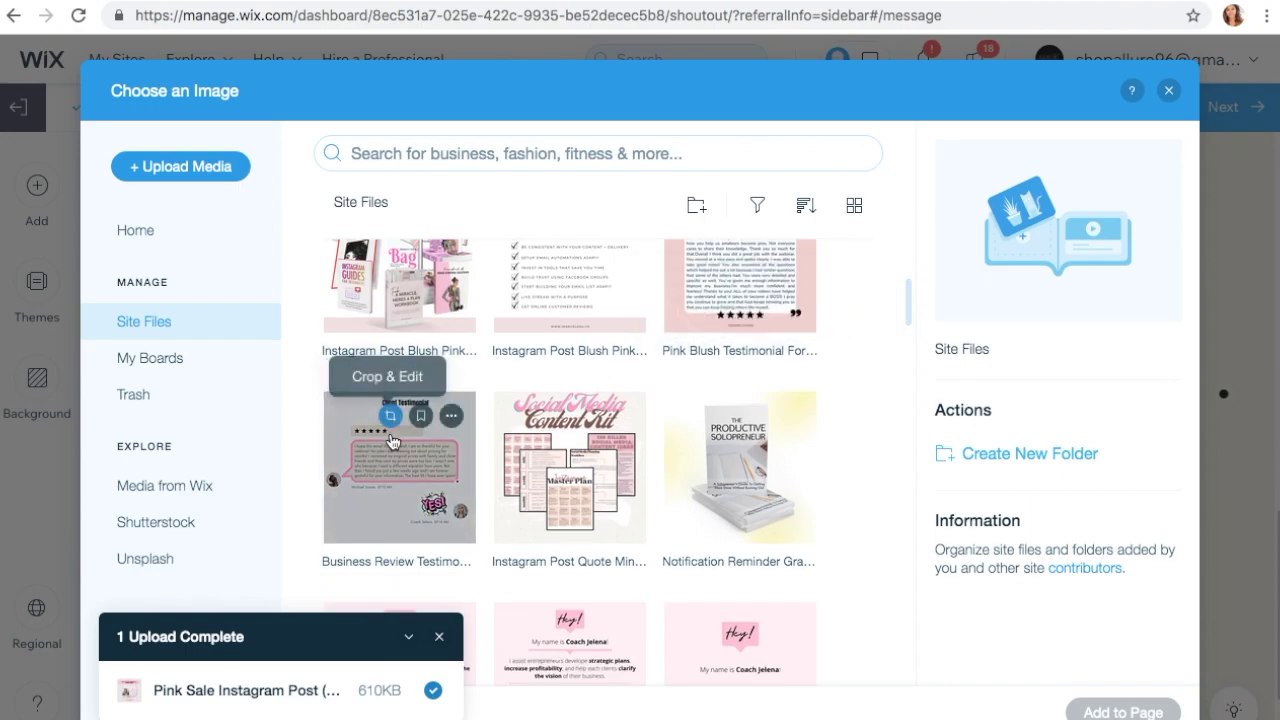
left_click(393, 481)
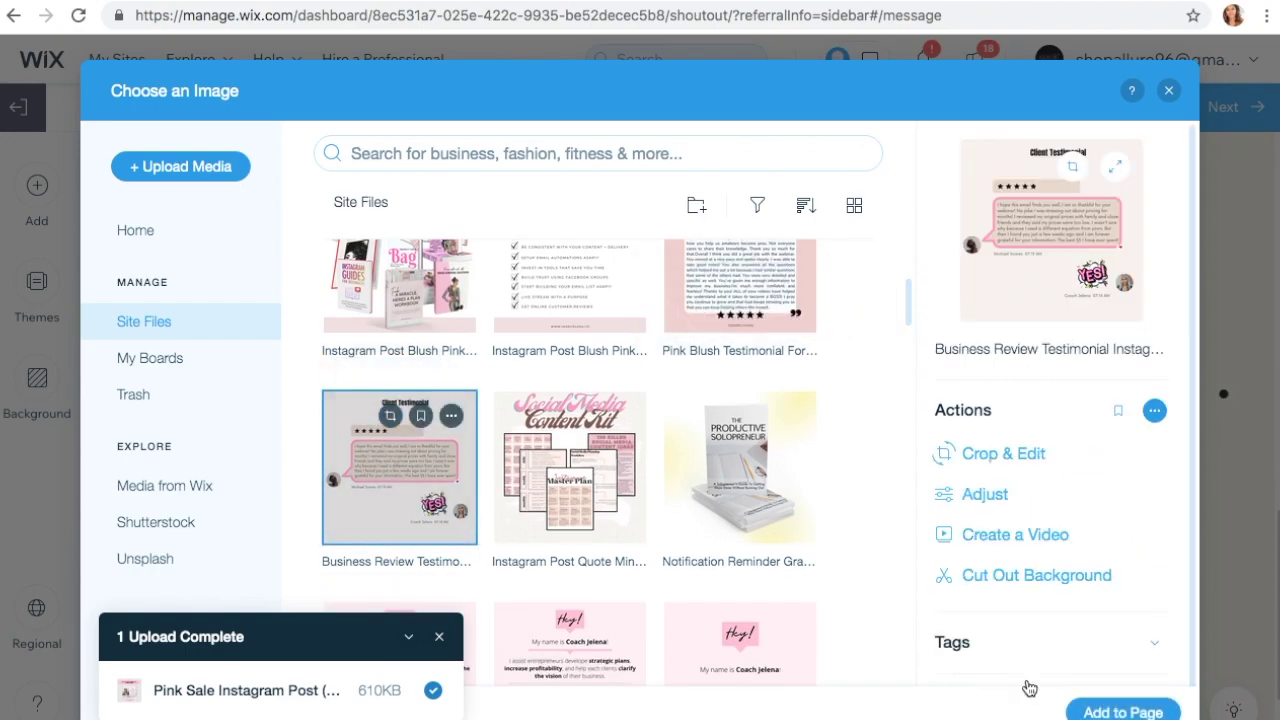
left_click(1123, 711)
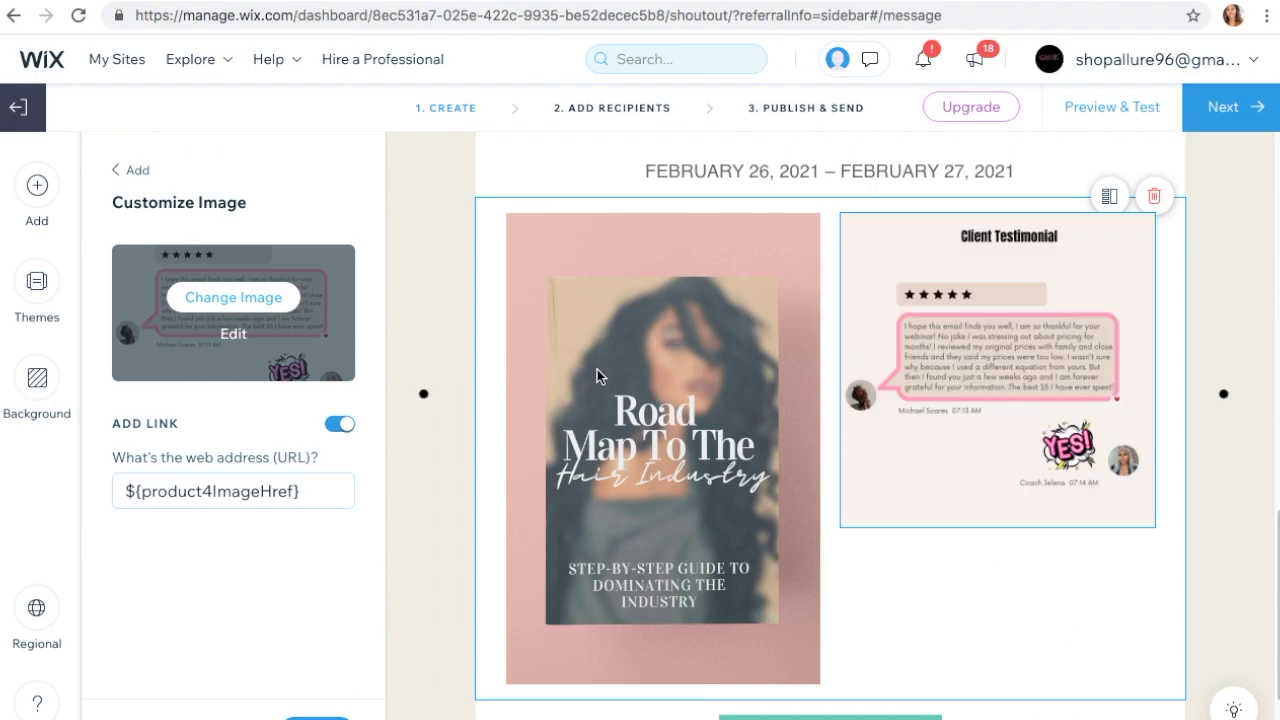
left_click(180, 297)
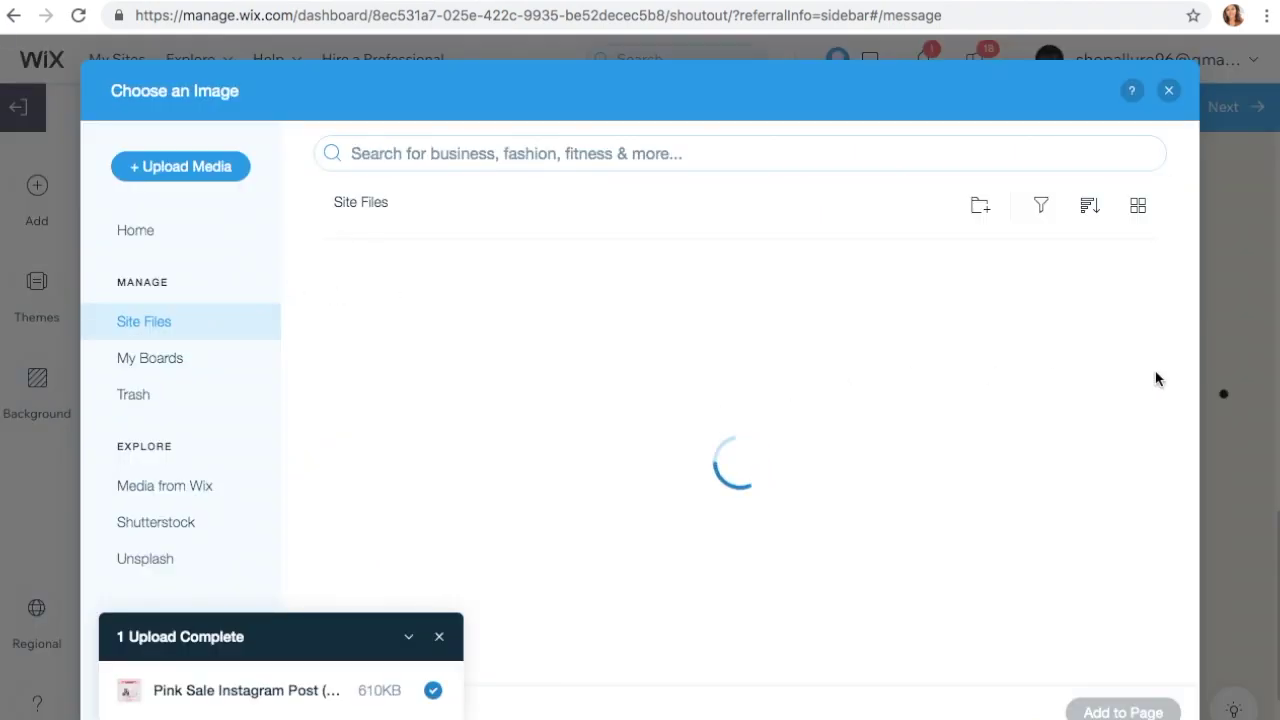
mouse_move(908, 266)
left_mouse_down()
mouse_move(908, 291)
mouse_move(908, 278)
left_mouse_up()
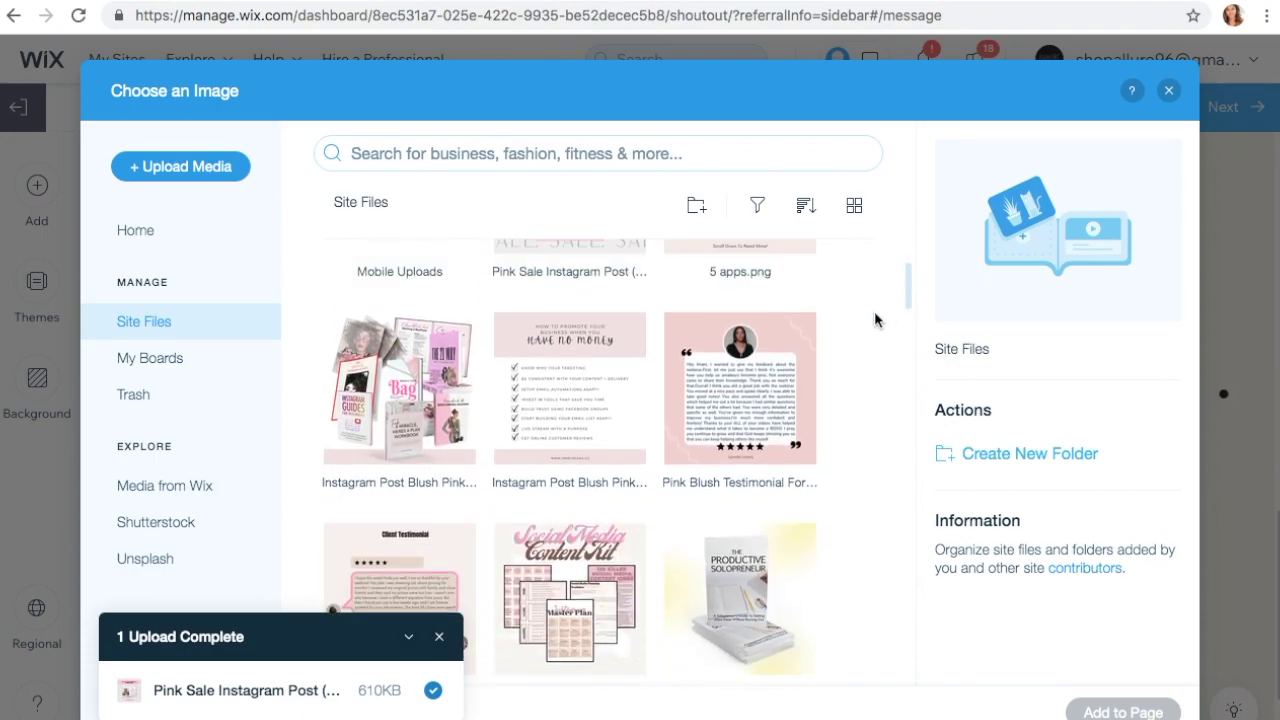
left_click(1168, 92)
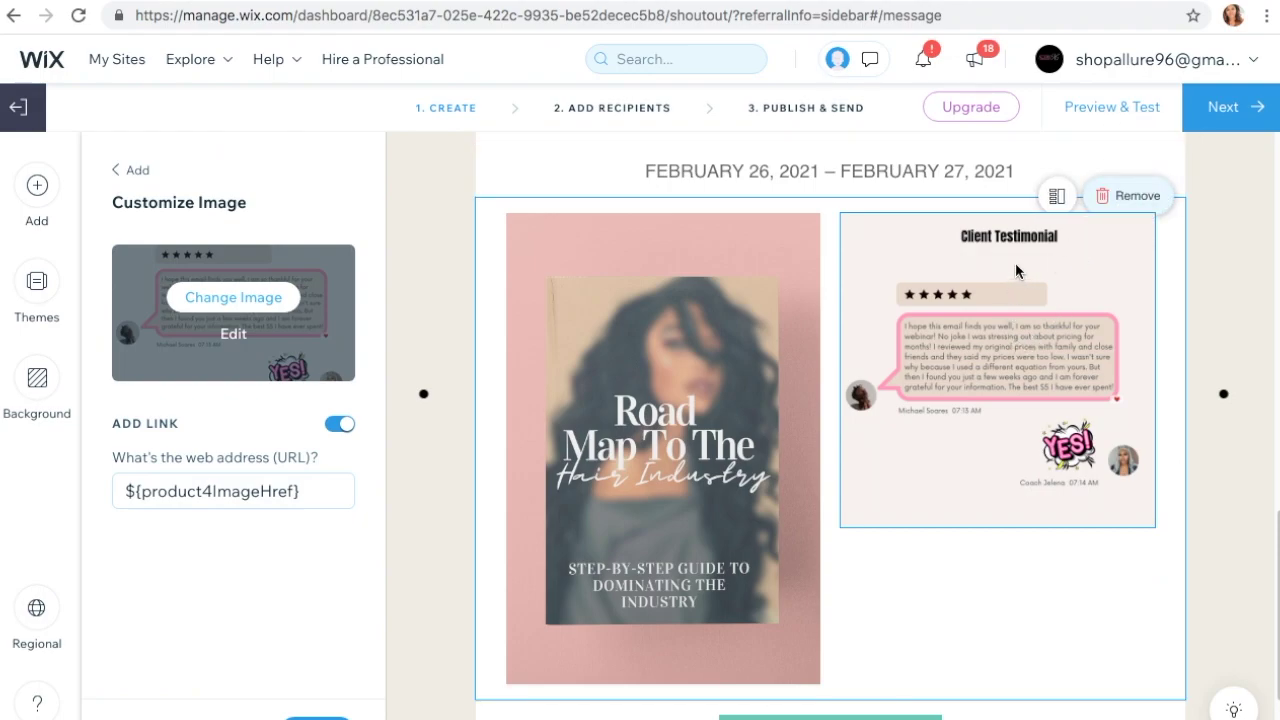
- Delete the two-column image row and insert the Pink Blush Testimonial image from Site Files between the sale graphic and the sale dates
left_click(1122, 200)
left_click(1122, 200)
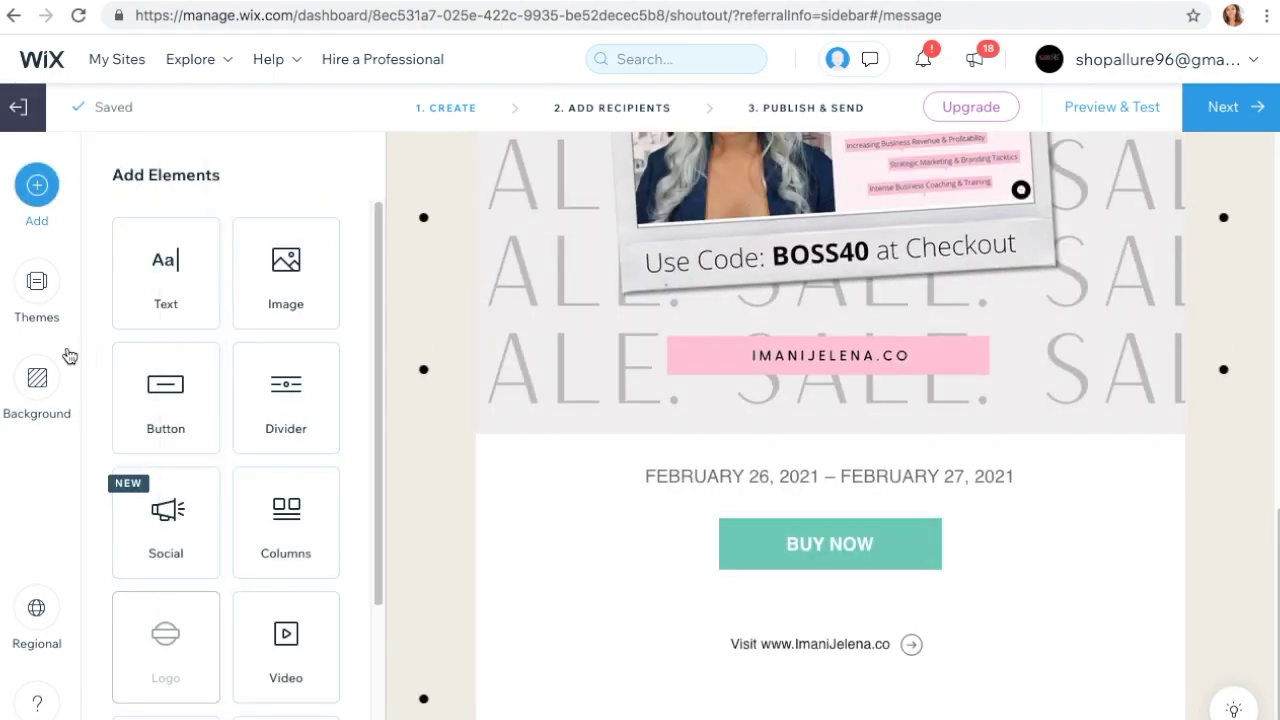
left_click(290, 285)
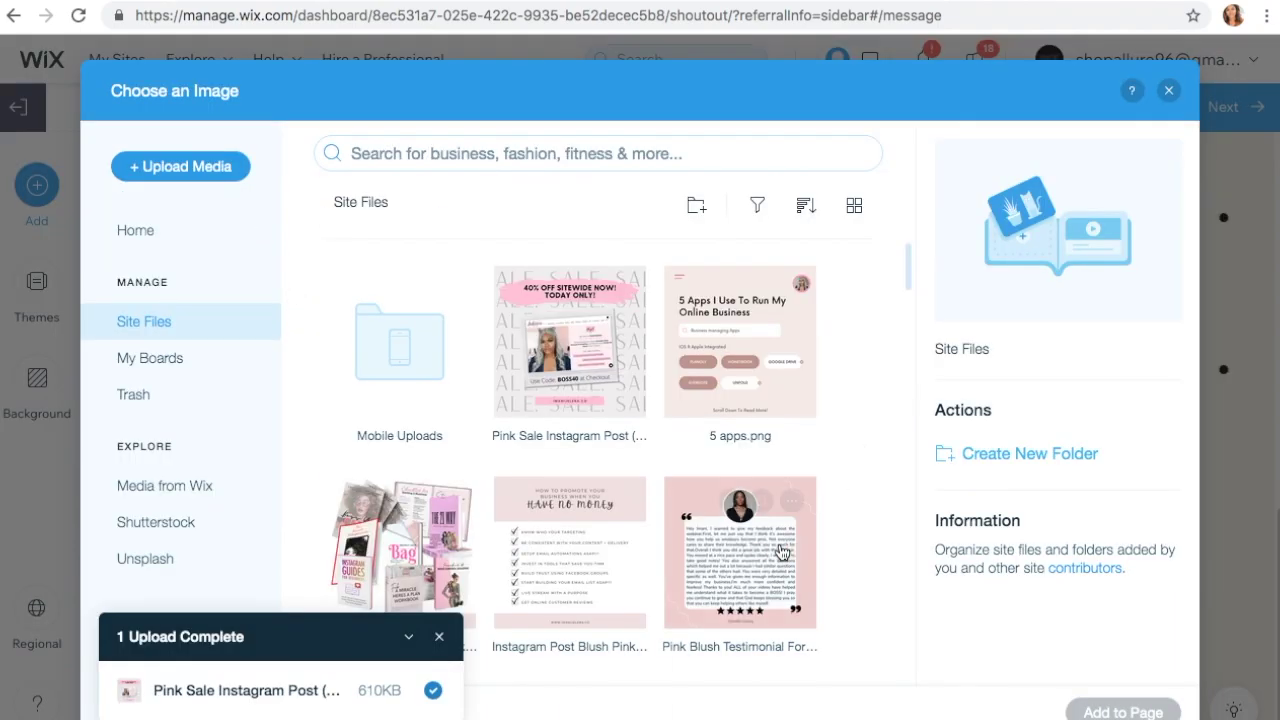
left_click(786, 549)
left_click(1122, 711)
- Make the BOSS40 promo code text bold
left_click_drag(1270, 462, 1270, 187)
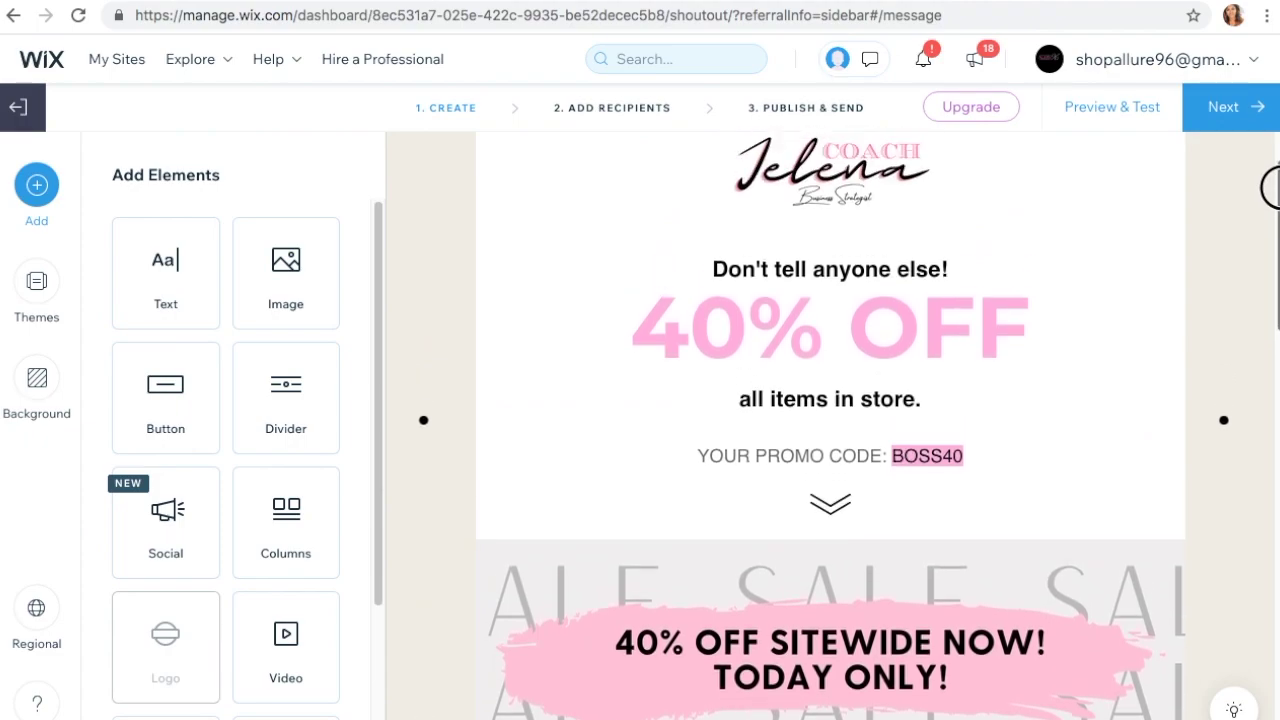
left_click(955, 455)
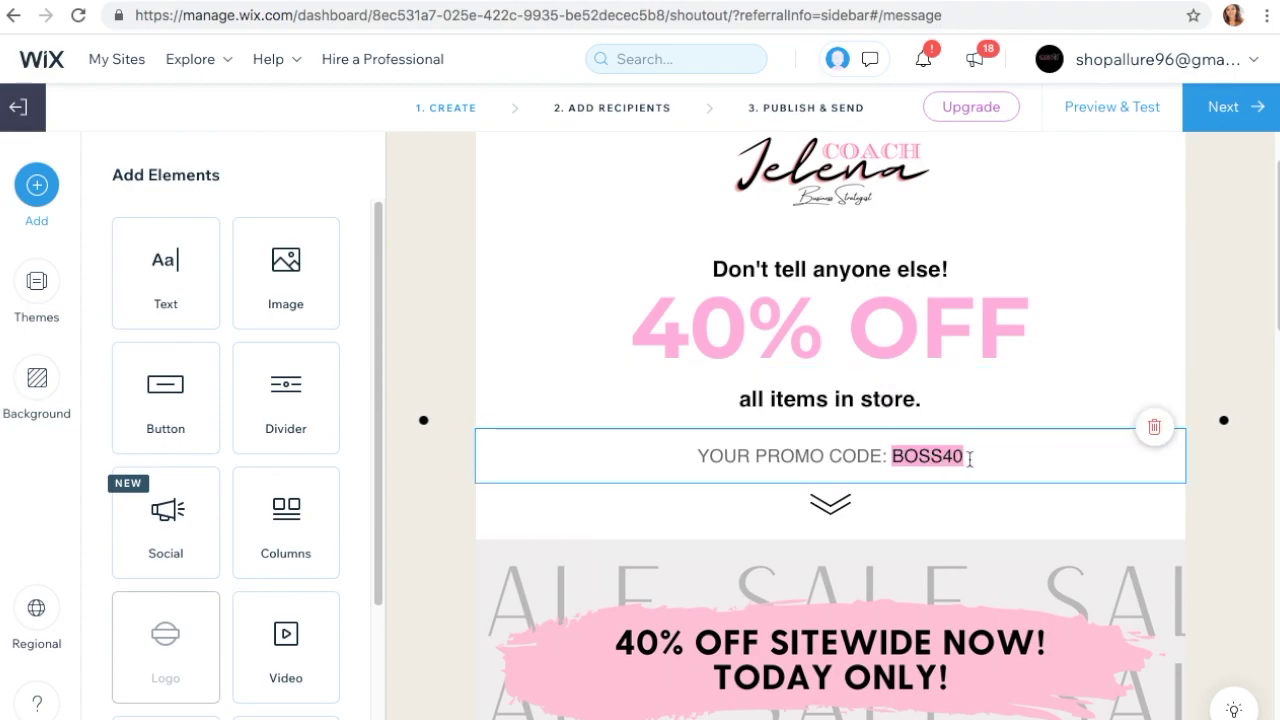
left_click_drag(969, 455, 891, 455)
left_click(127, 445)
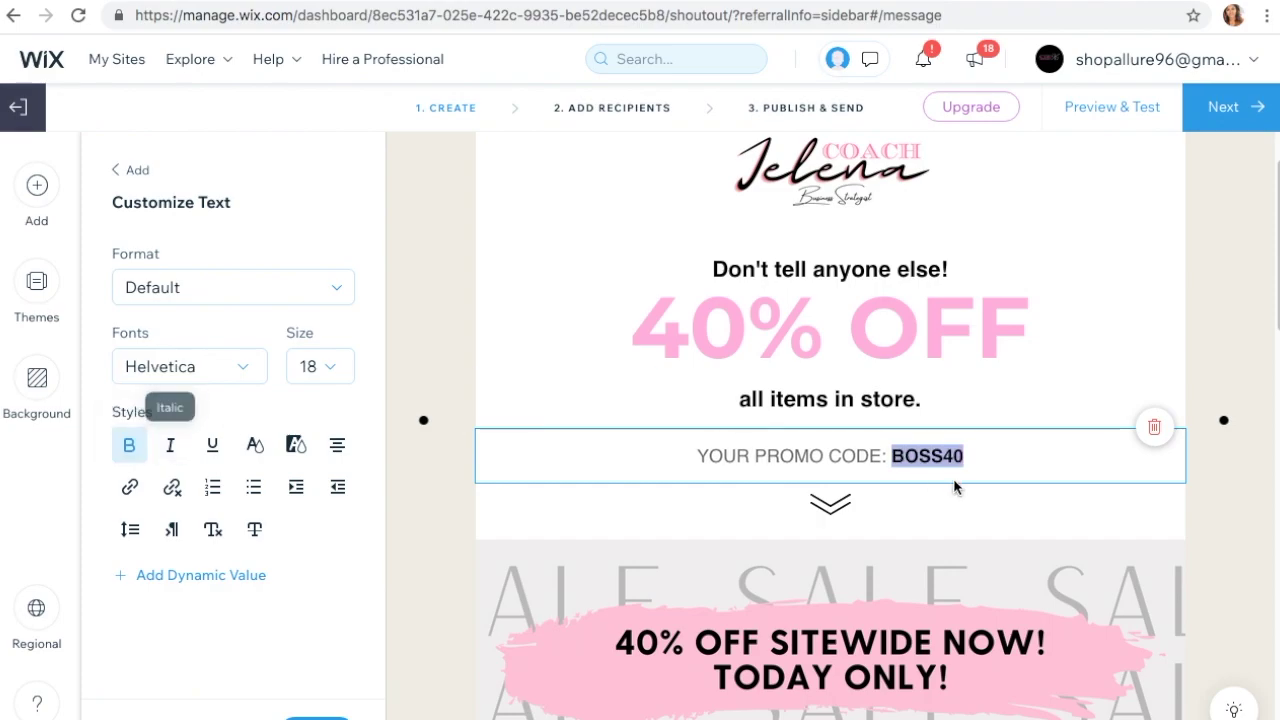
left_click(1255, 486)
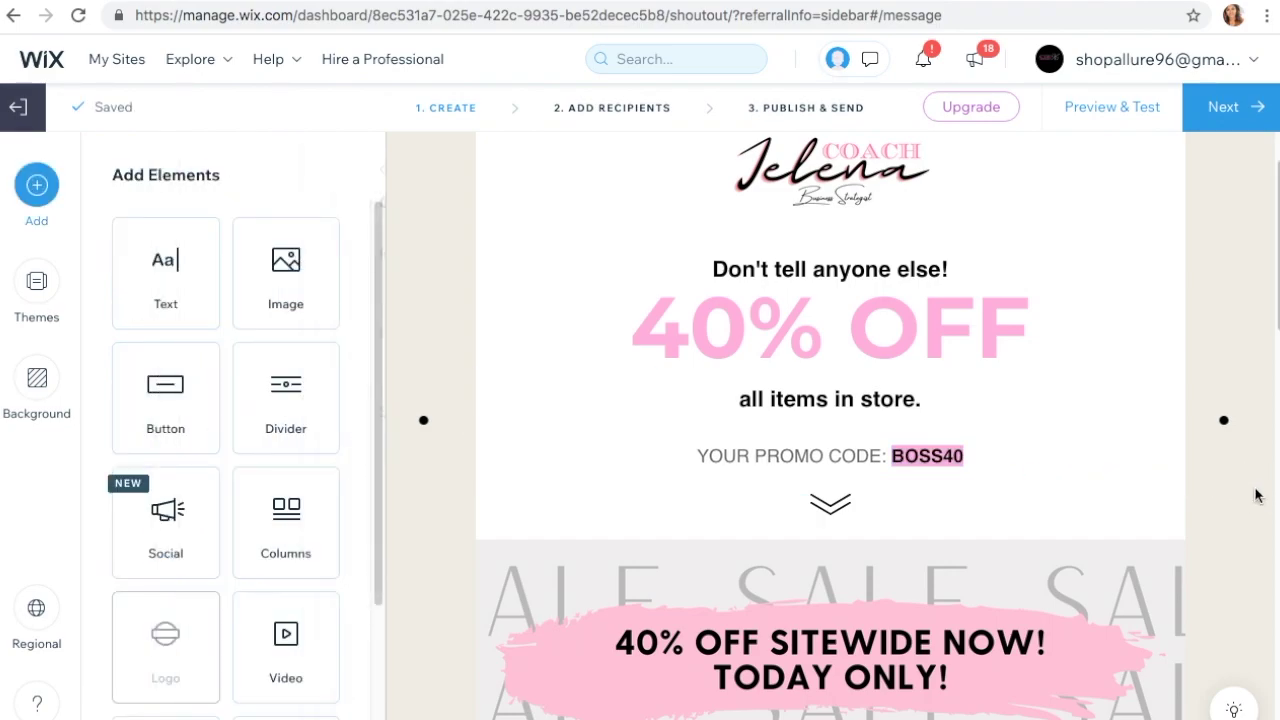
left_click_drag(1276, 280, 1275, 712)
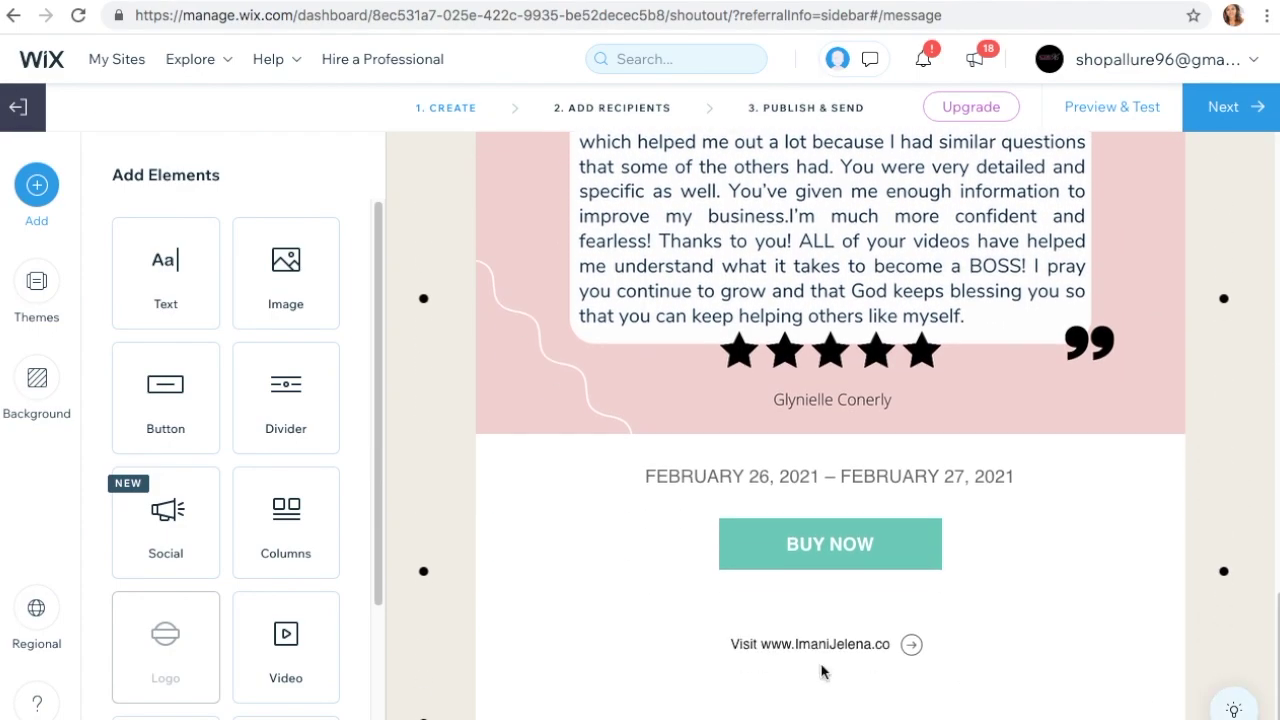
left_click(785, 555)
left_click(785, 555)
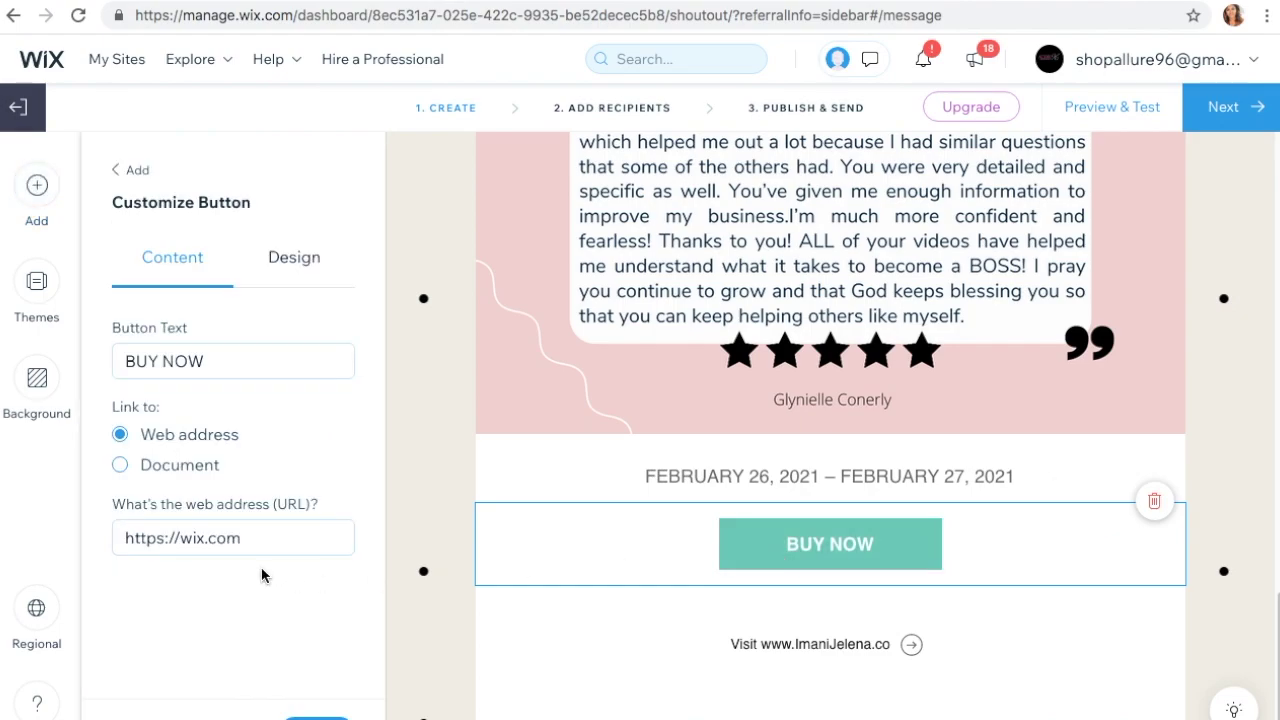
triple_click(230, 545)
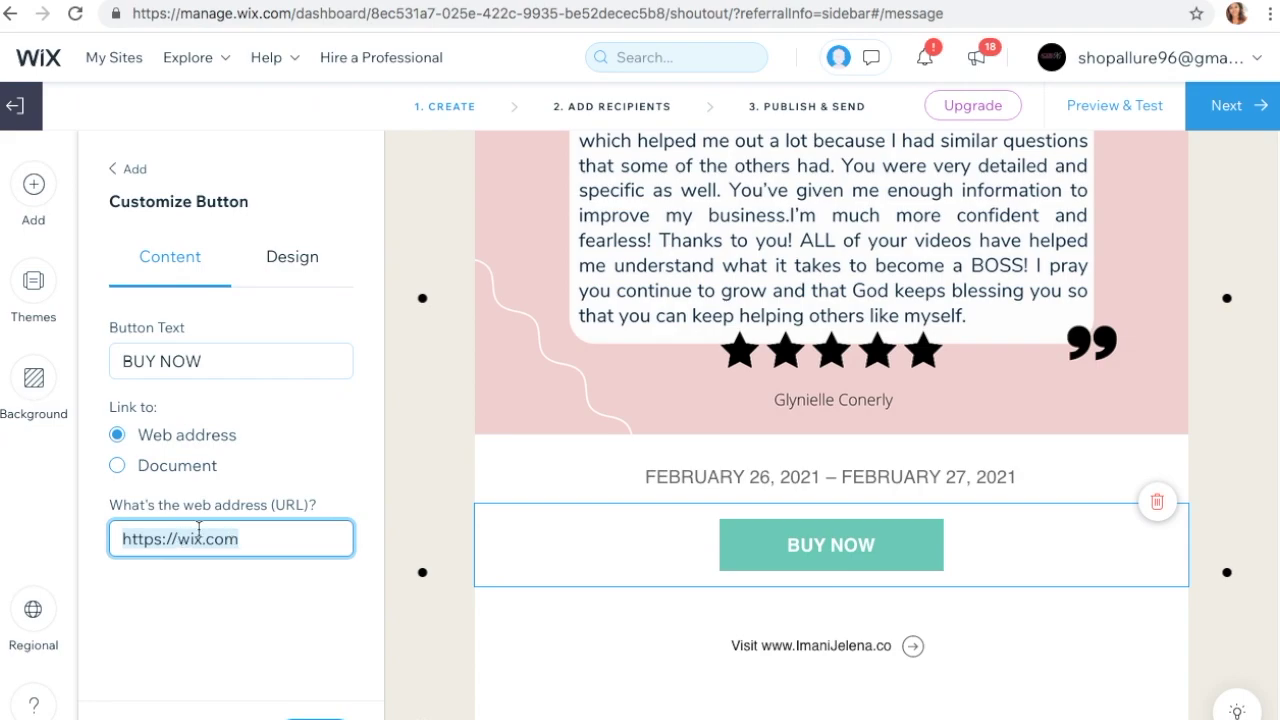
key("BackSpace")
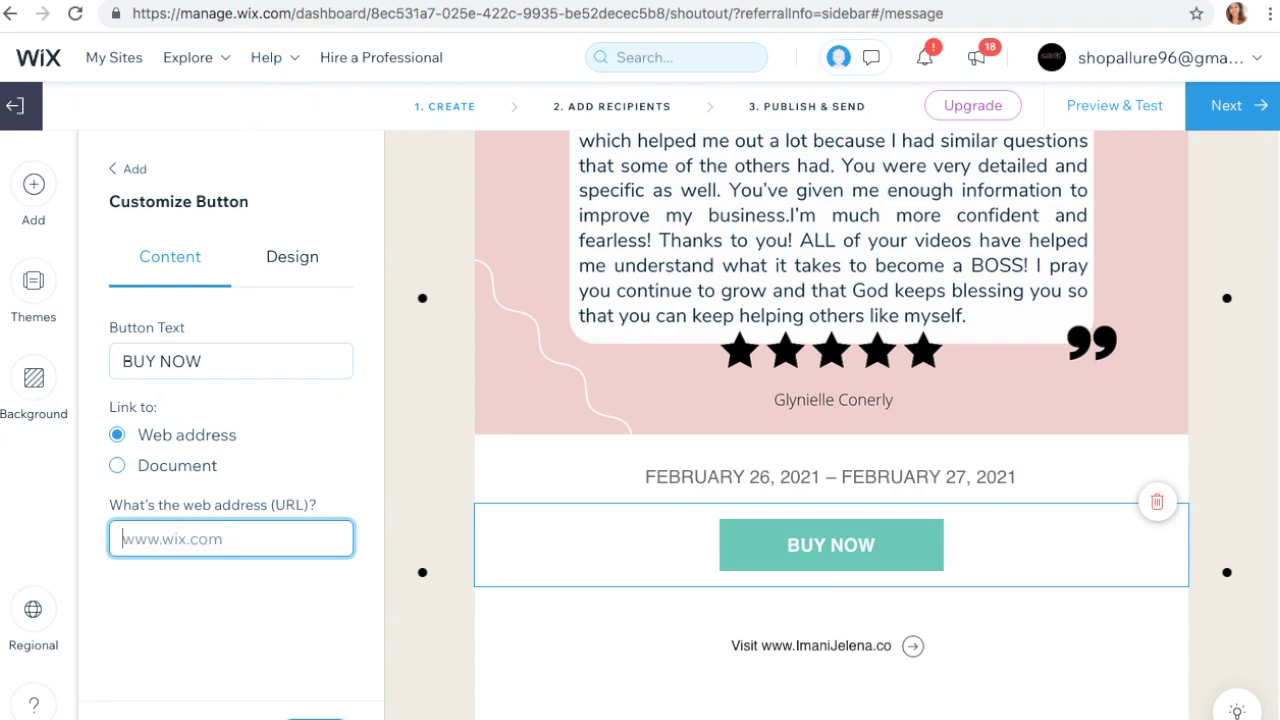
key("ctrl+Tab")
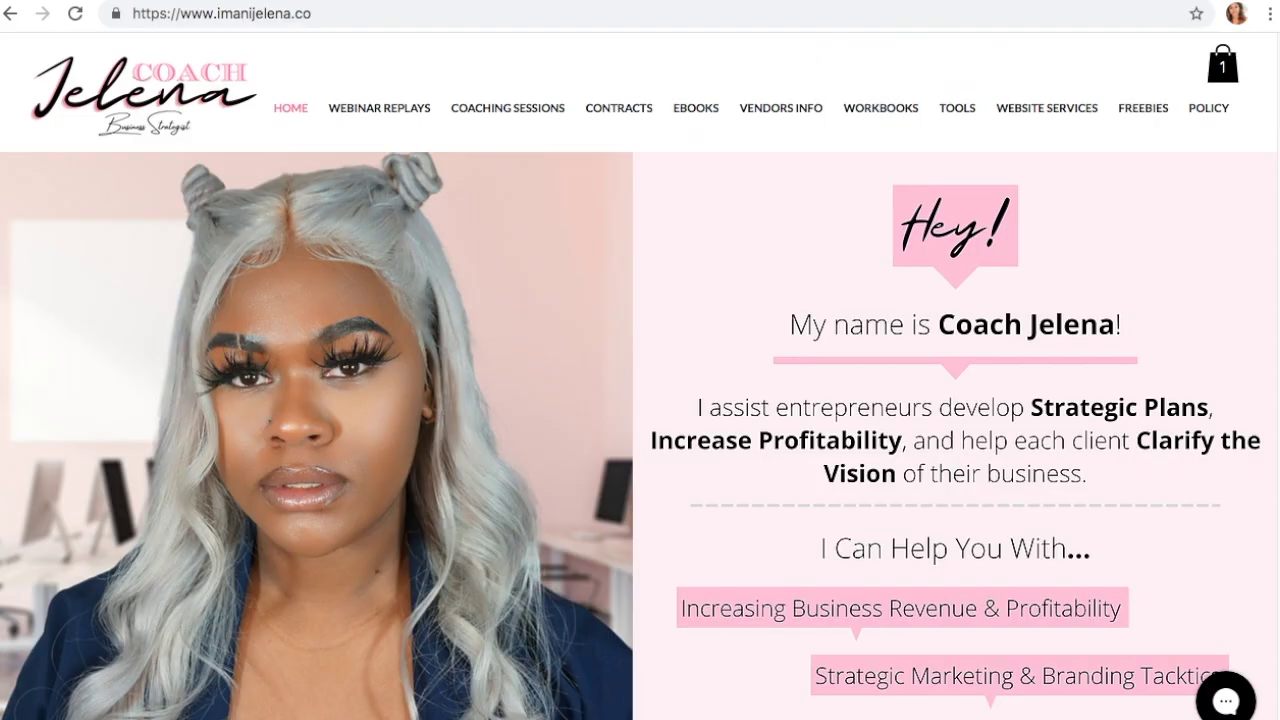
left_click(257, 14)
right_click(256, 14)
left_click(286, 132)
key("ctrl+Tab")
key("ctrl+Tab")
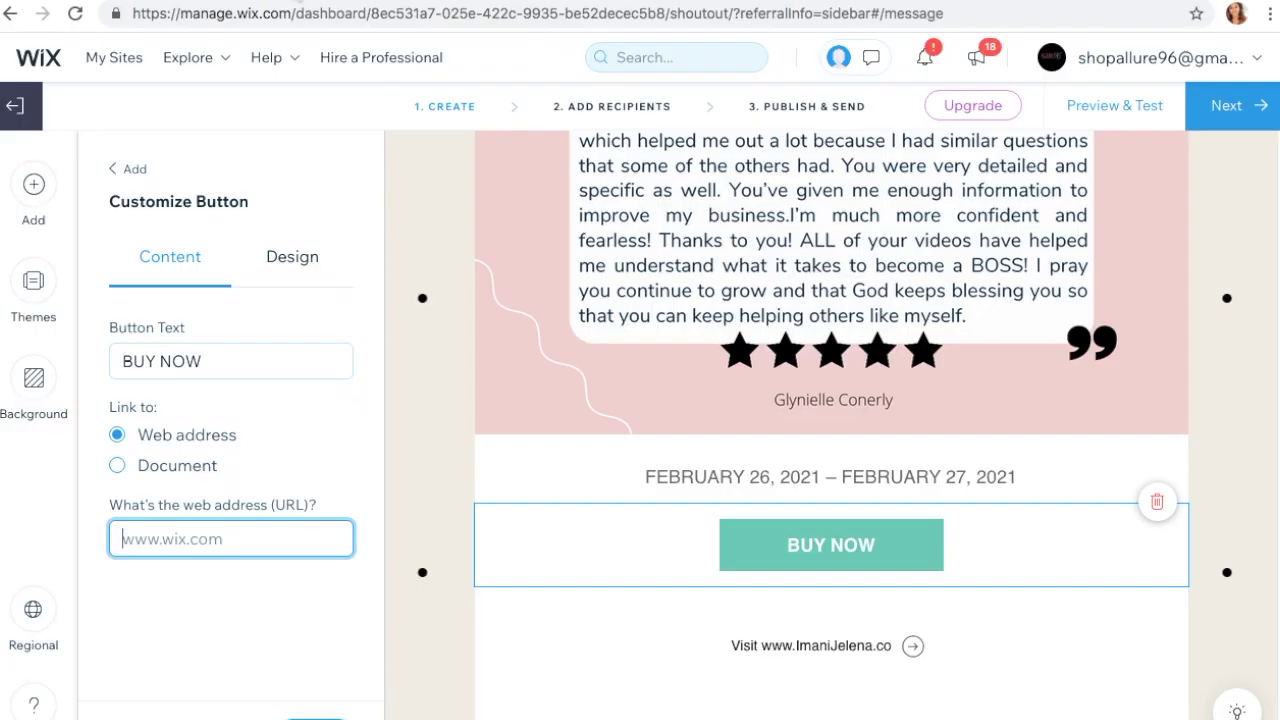
right_click(200, 545)
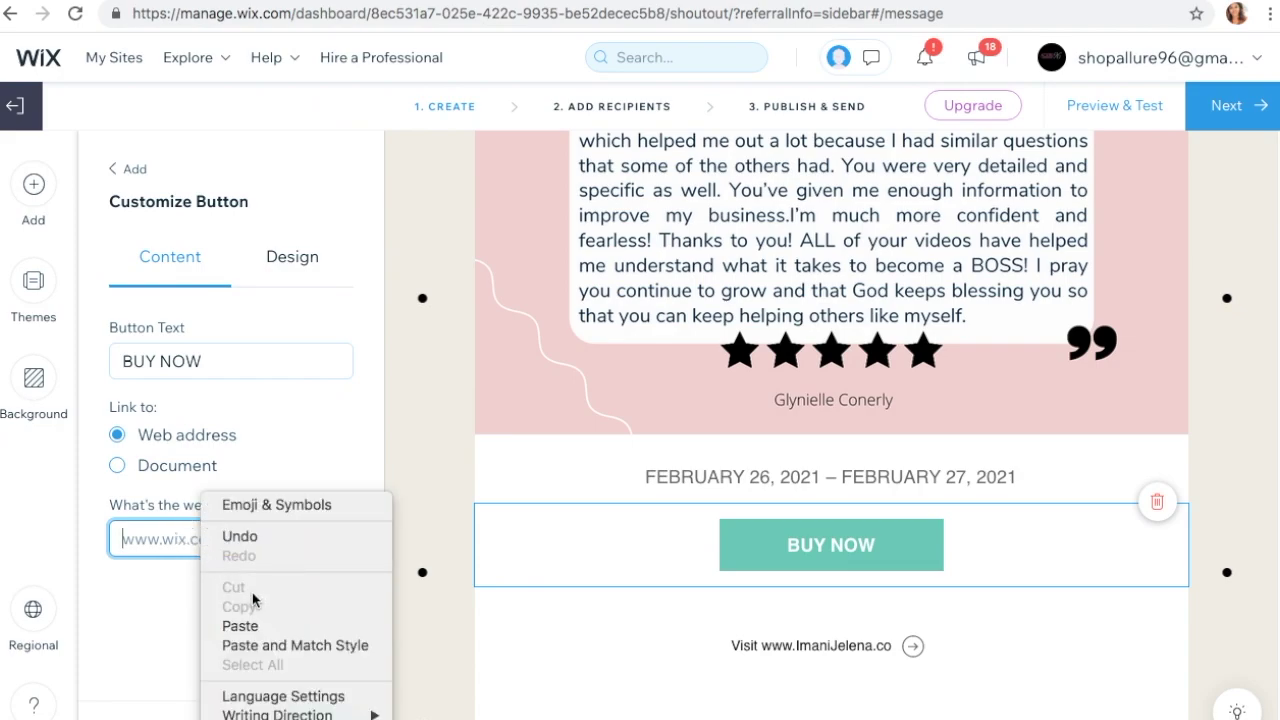
left_click(257, 626)
- Change the BUY NOW button's text to VIEW SITE
left_click(240, 355)
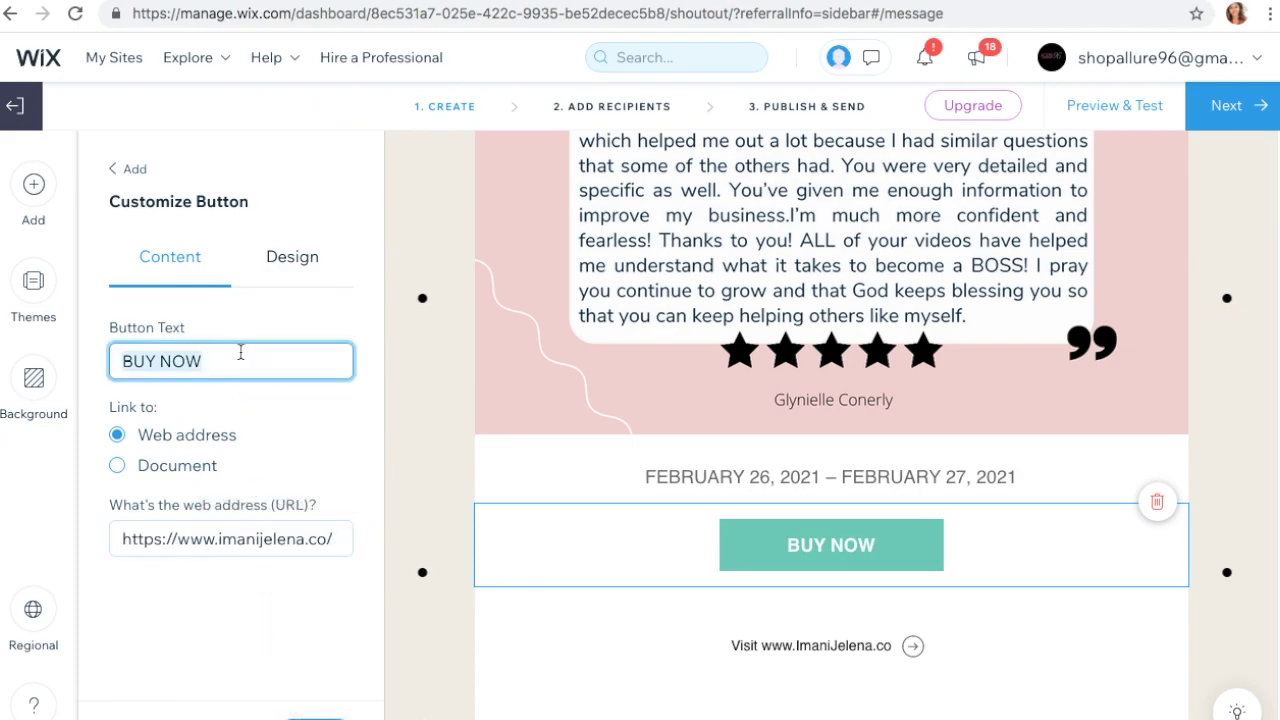
key("BackSpace")
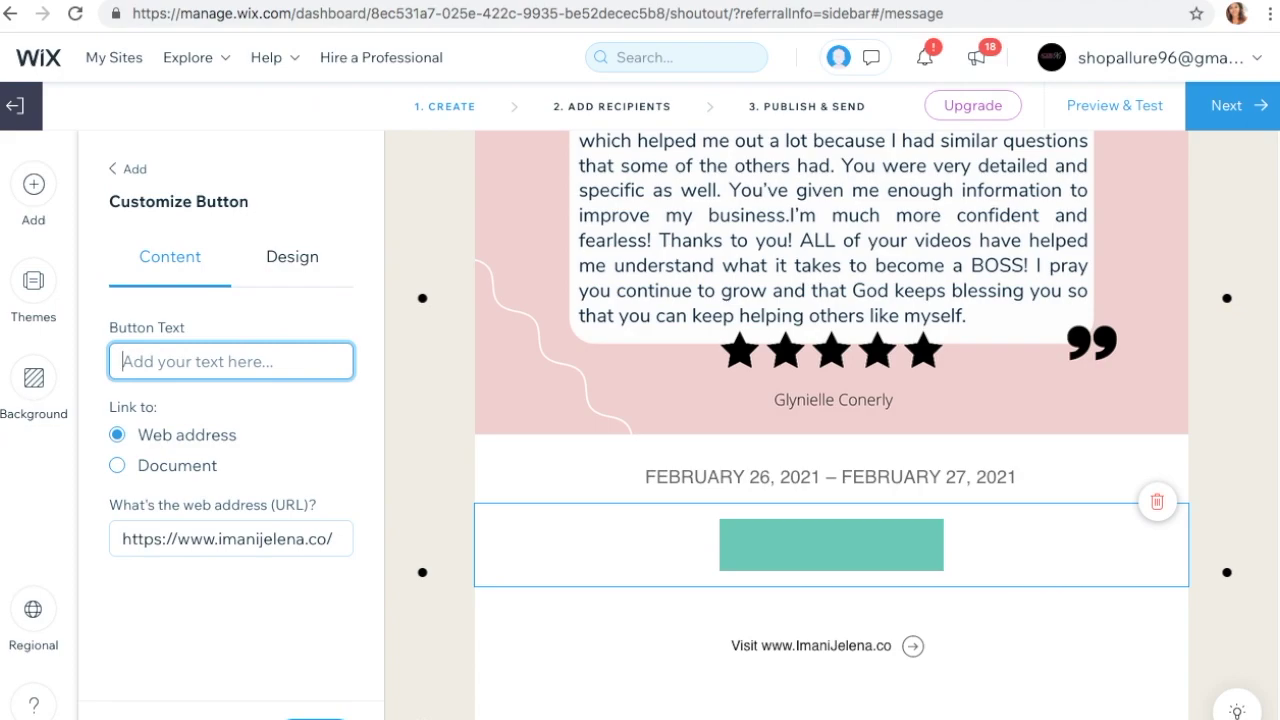
type("VIEW")
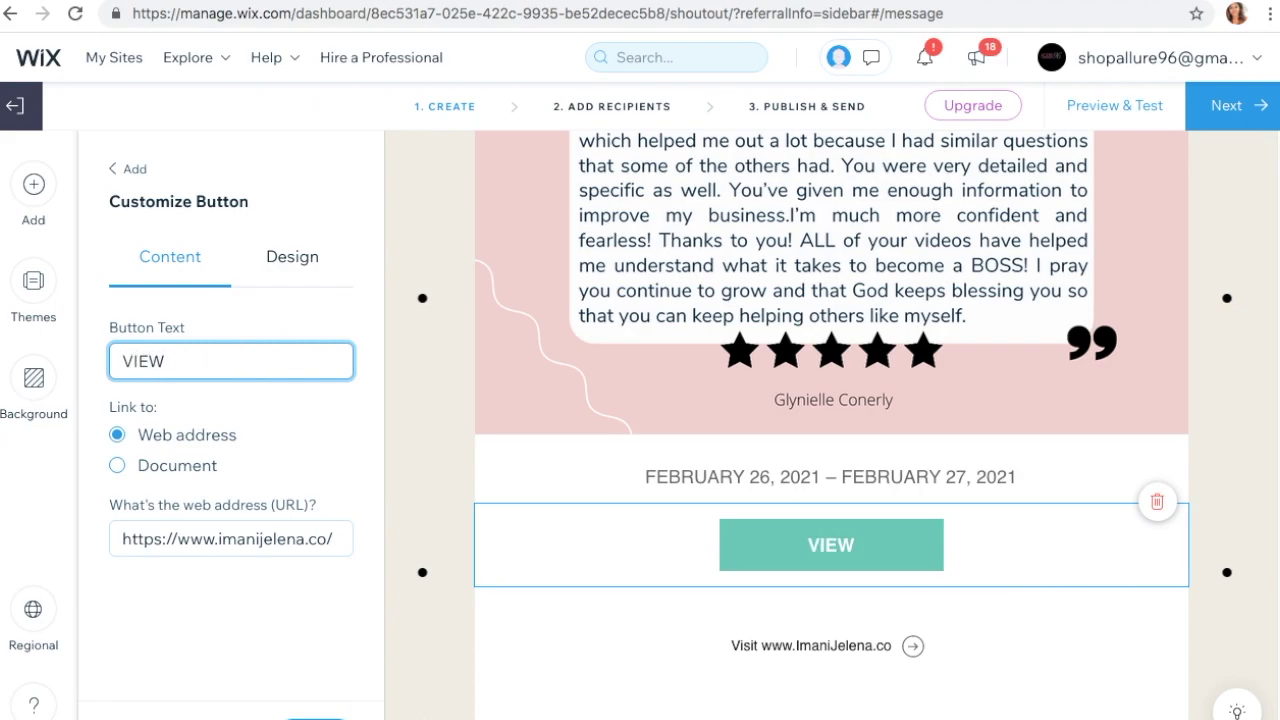
key("BackSpace")
key("BackSpace")
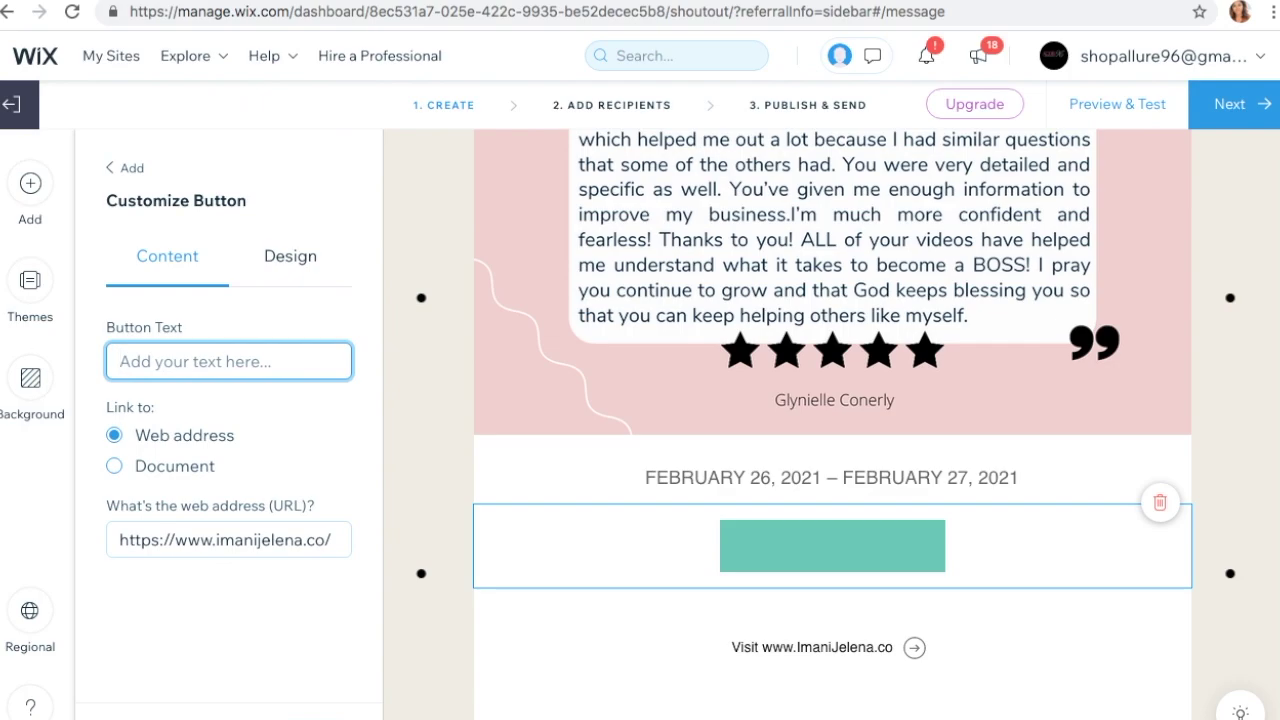
left_click(742, 472)
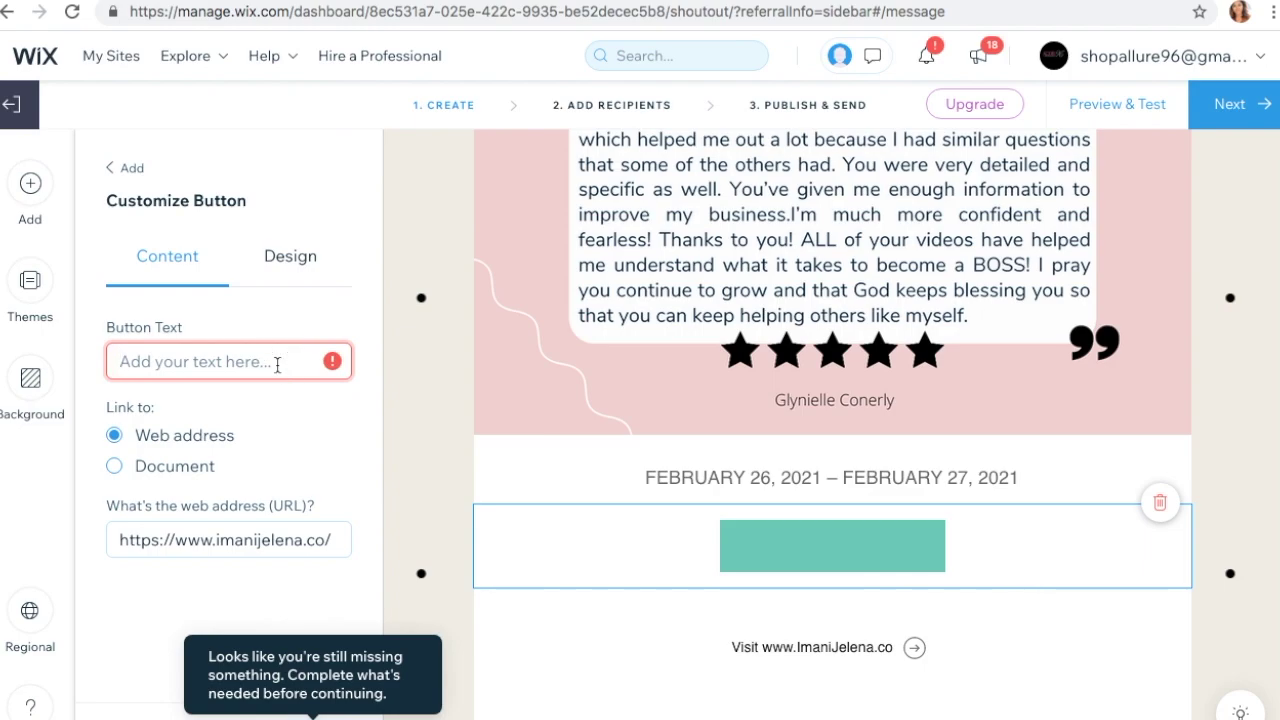
type("Y")
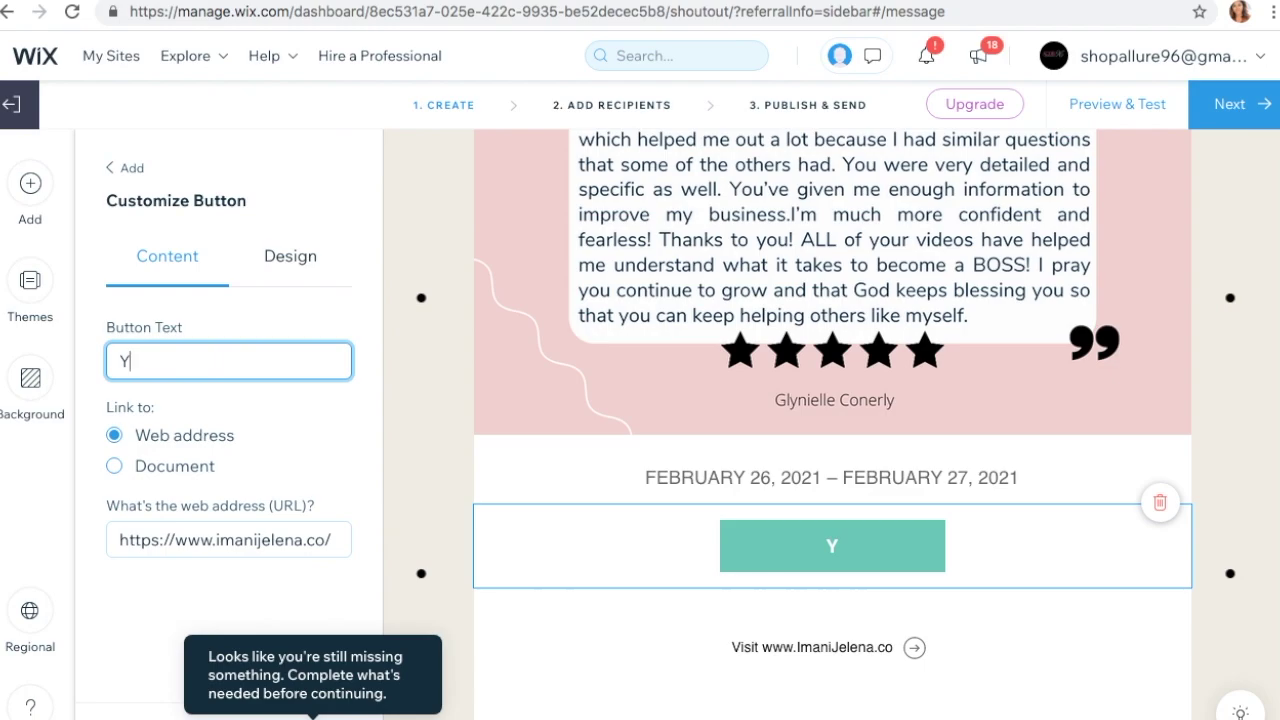
key("BackSpace")
type("T")
key("BackSpace")
type("VIEW ")
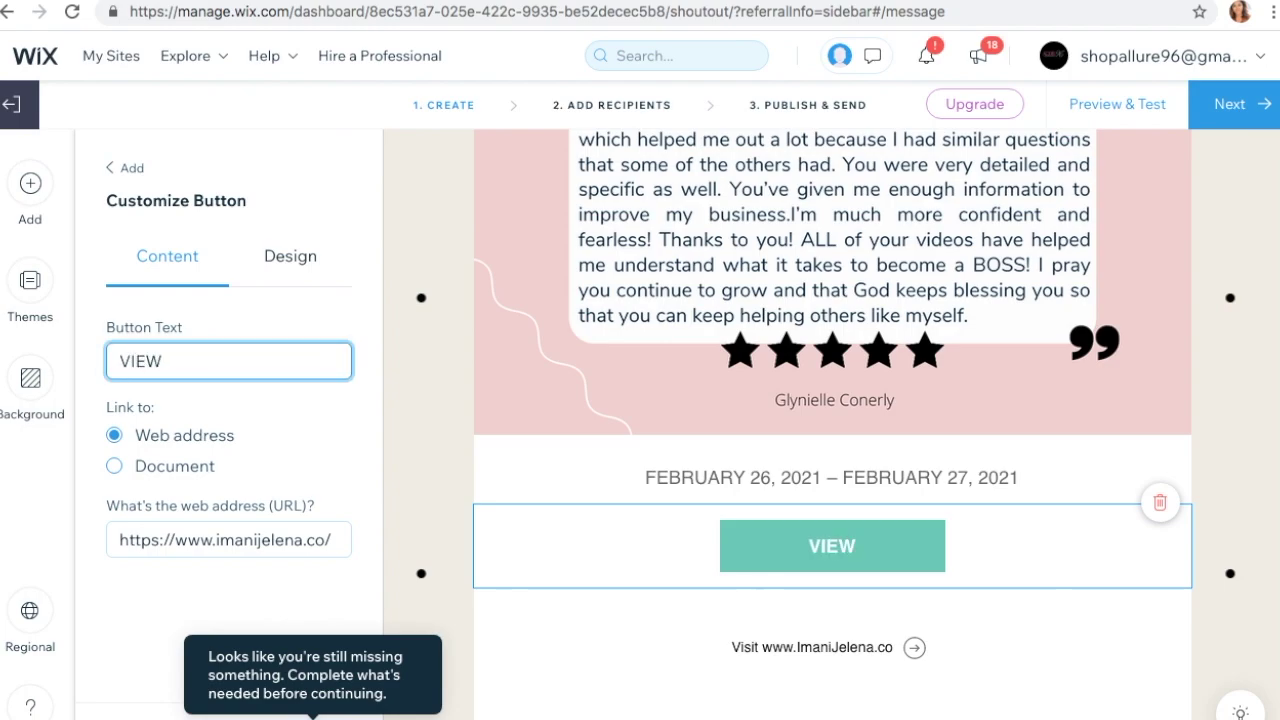
type("SITE")
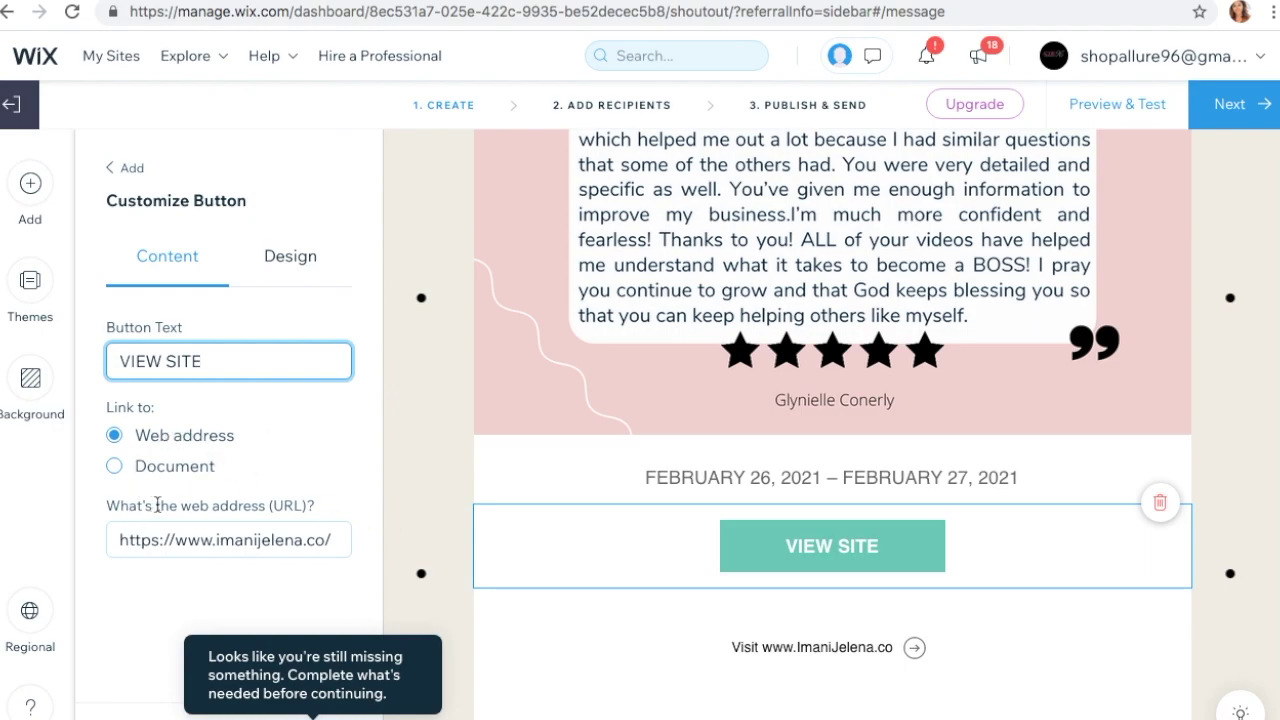
- Change the VIEW SITE button's fill color to the pink shade #F399C8
left_click(303, 279)
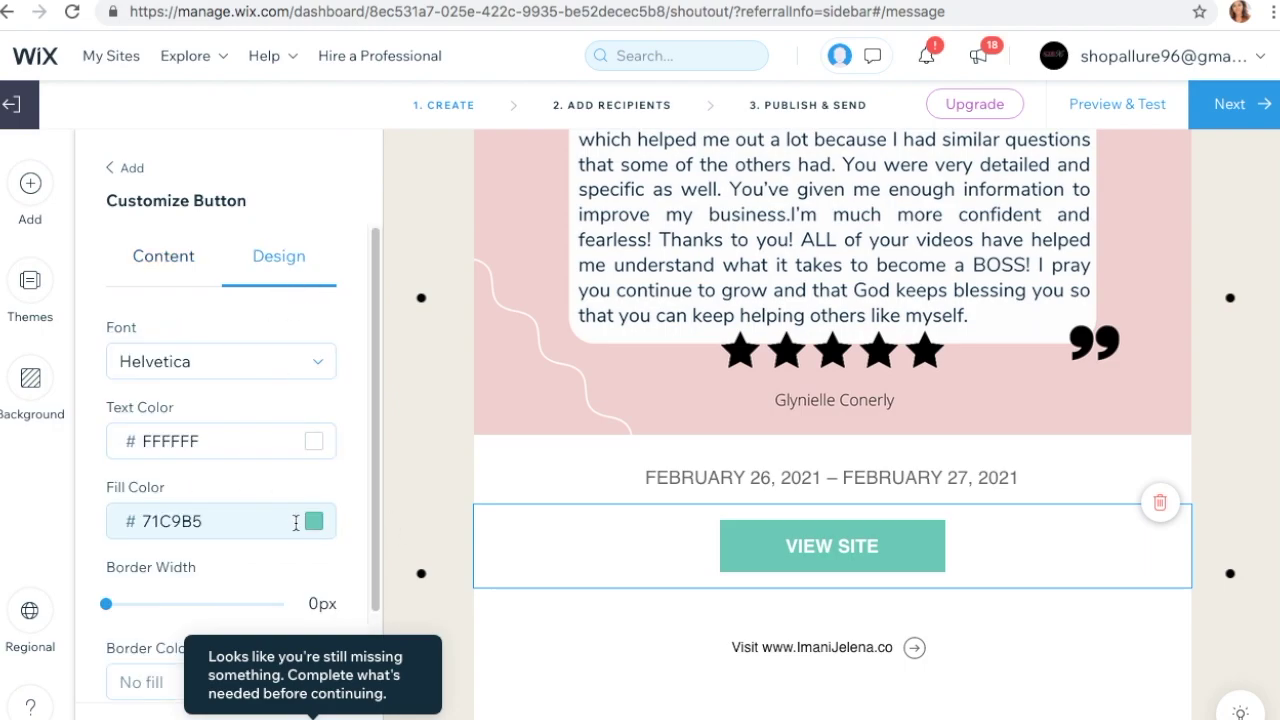
left_click(313, 522)
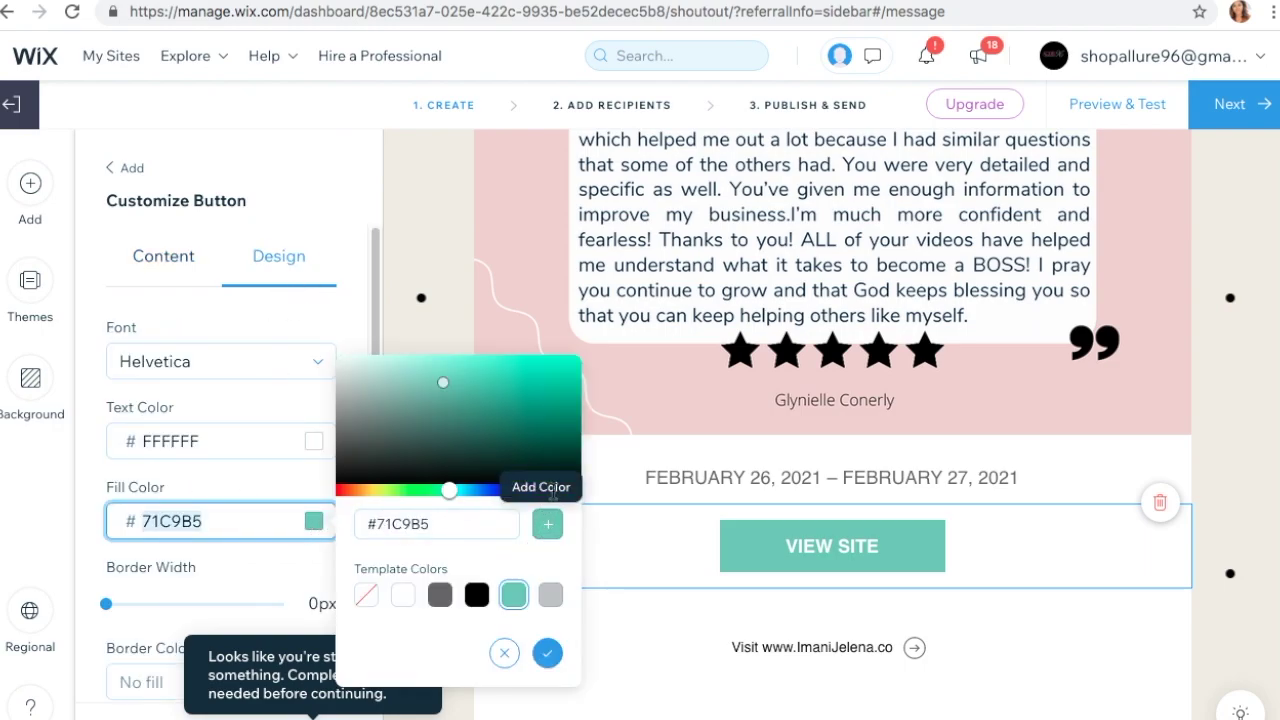
left_click(555, 491)
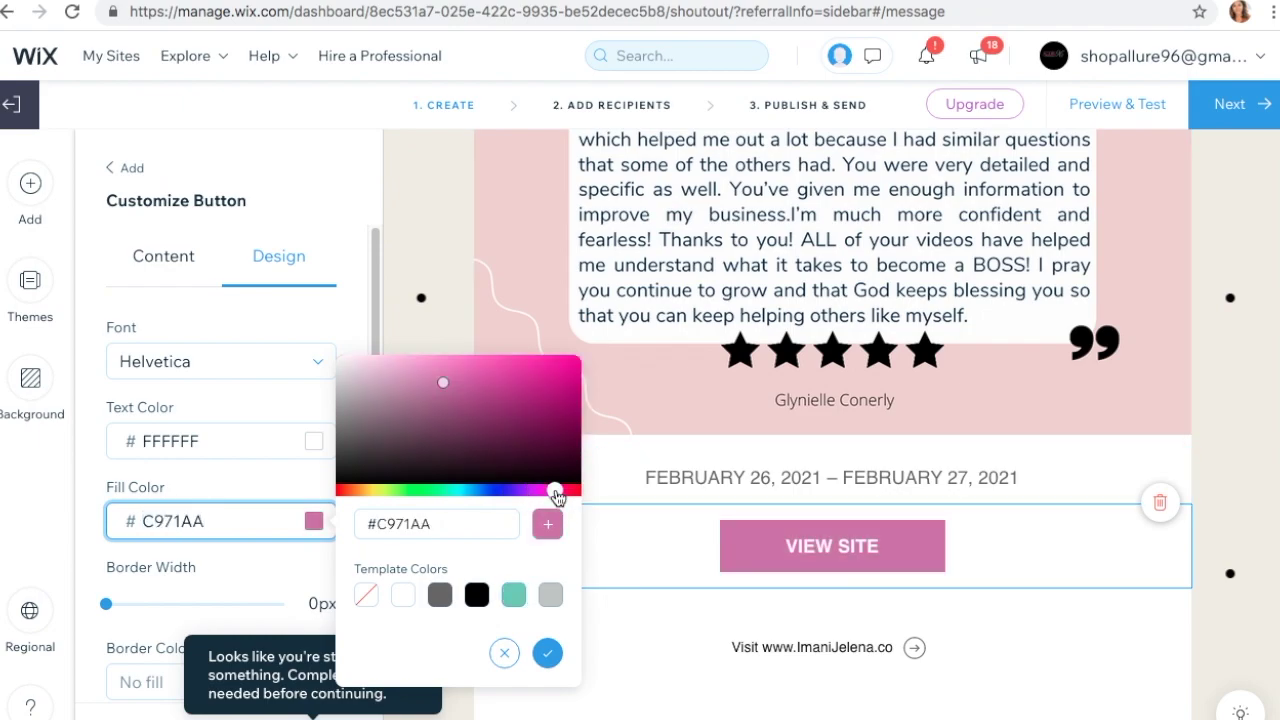
left_click_drag(557, 497, 560, 491)
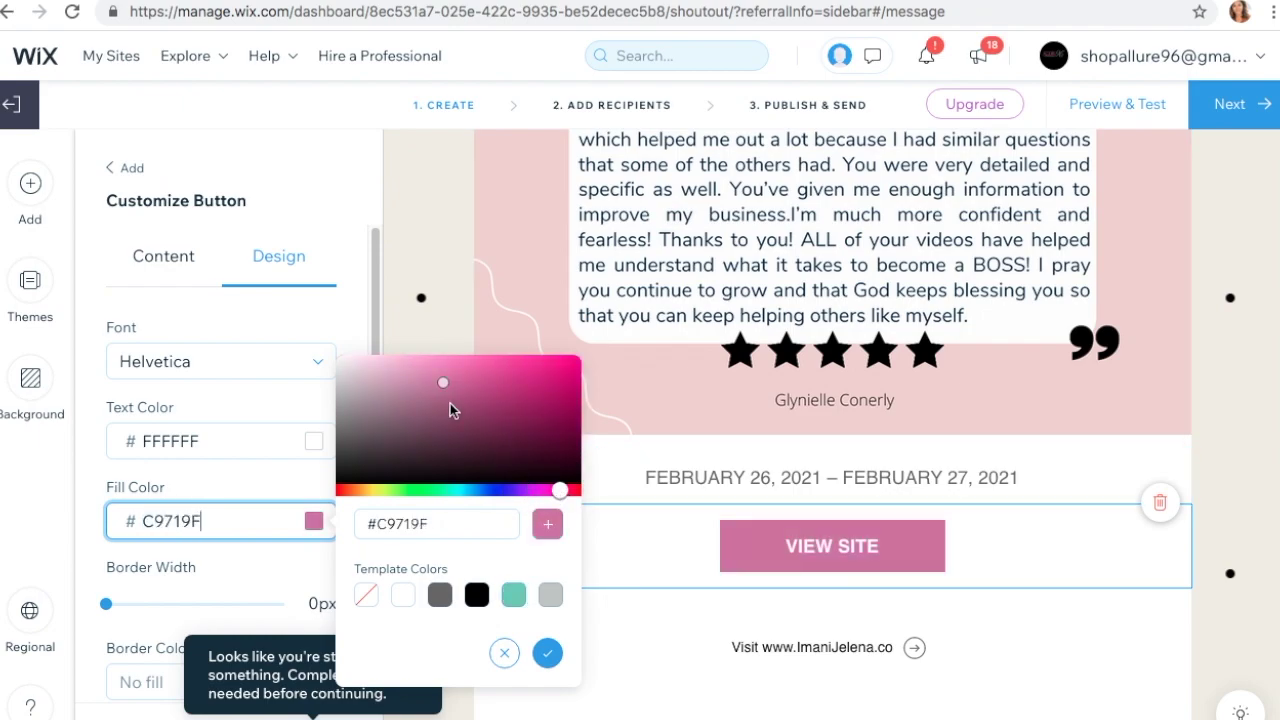
left_click(428, 368)
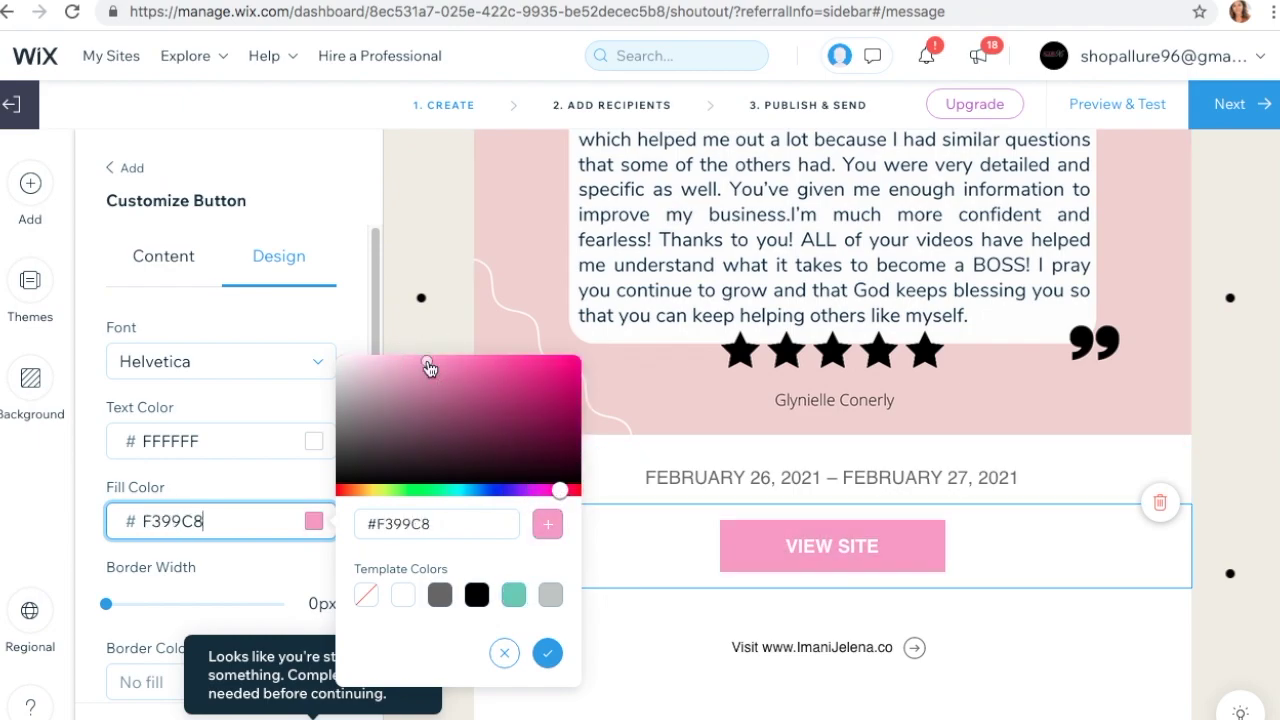
left_click(548, 653)
- Replace the sale dates above the VIEW SITE button with the text "SALE ONLY AVAILABLE TODAY!"
left_click(734, 480)
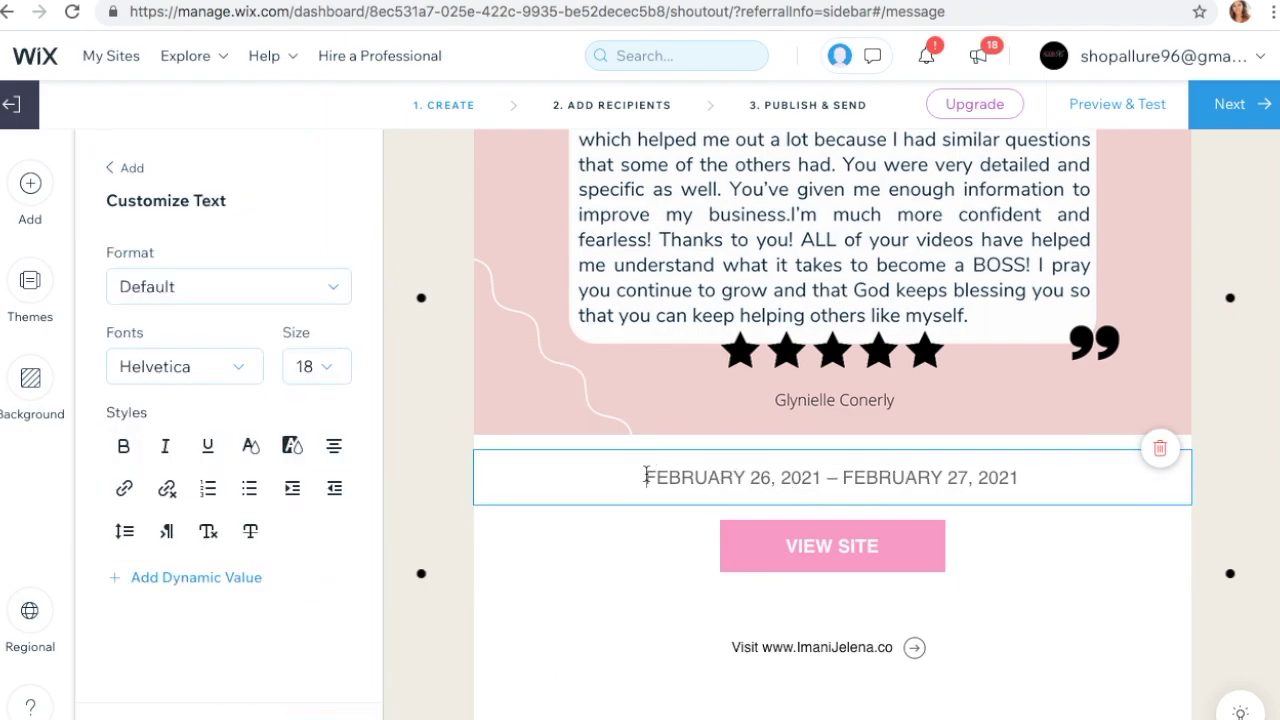
left_click_drag(645, 477, 1080, 477)
key("BackSpace")
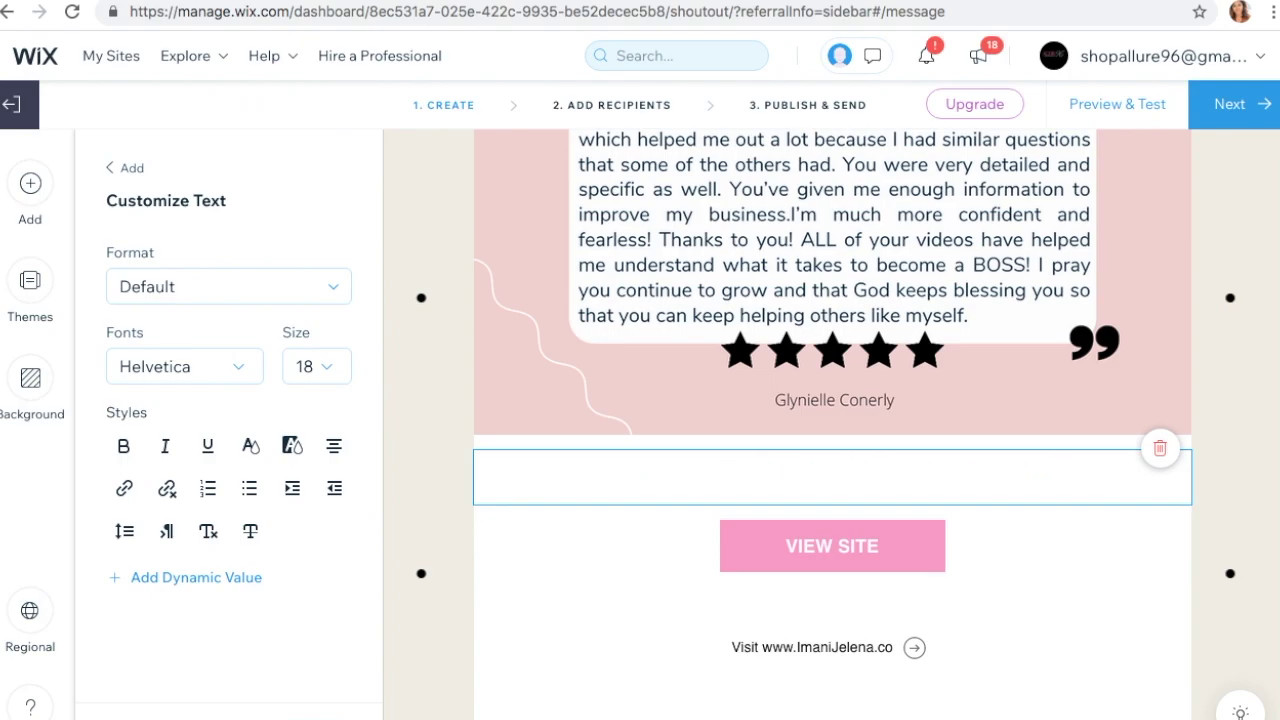
type("SALE ONLY")
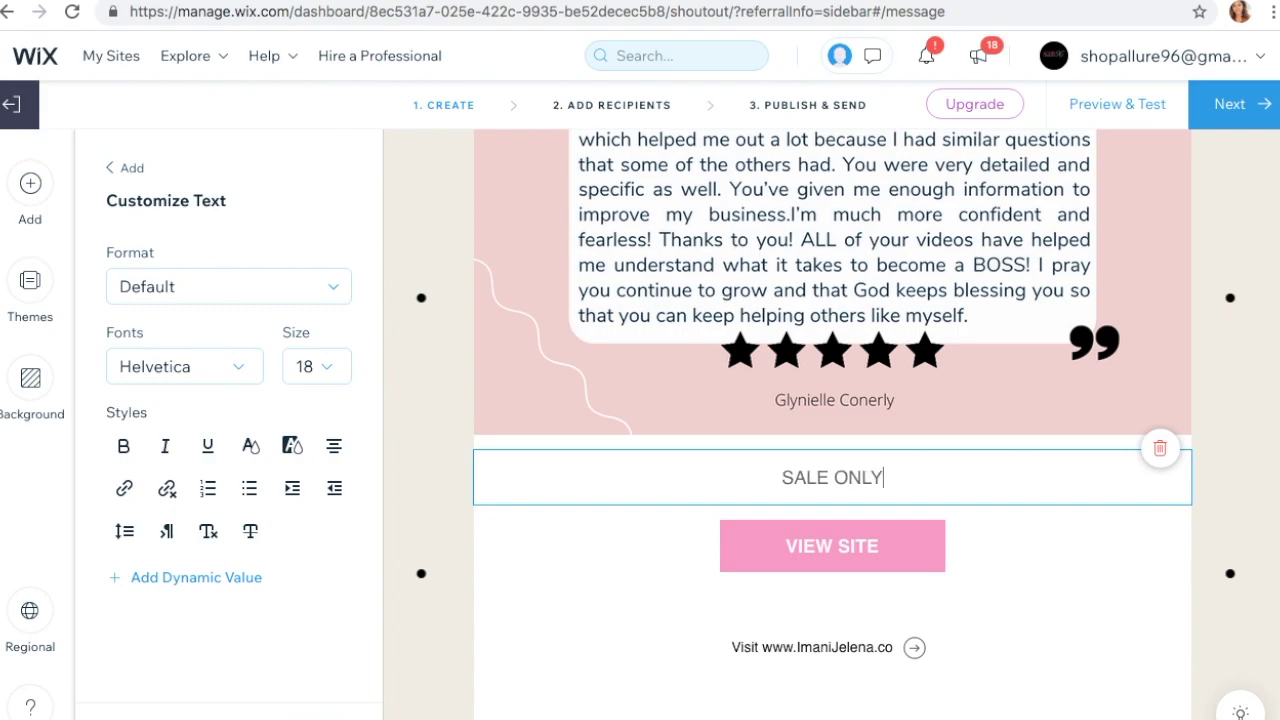
type(" AVAILA")
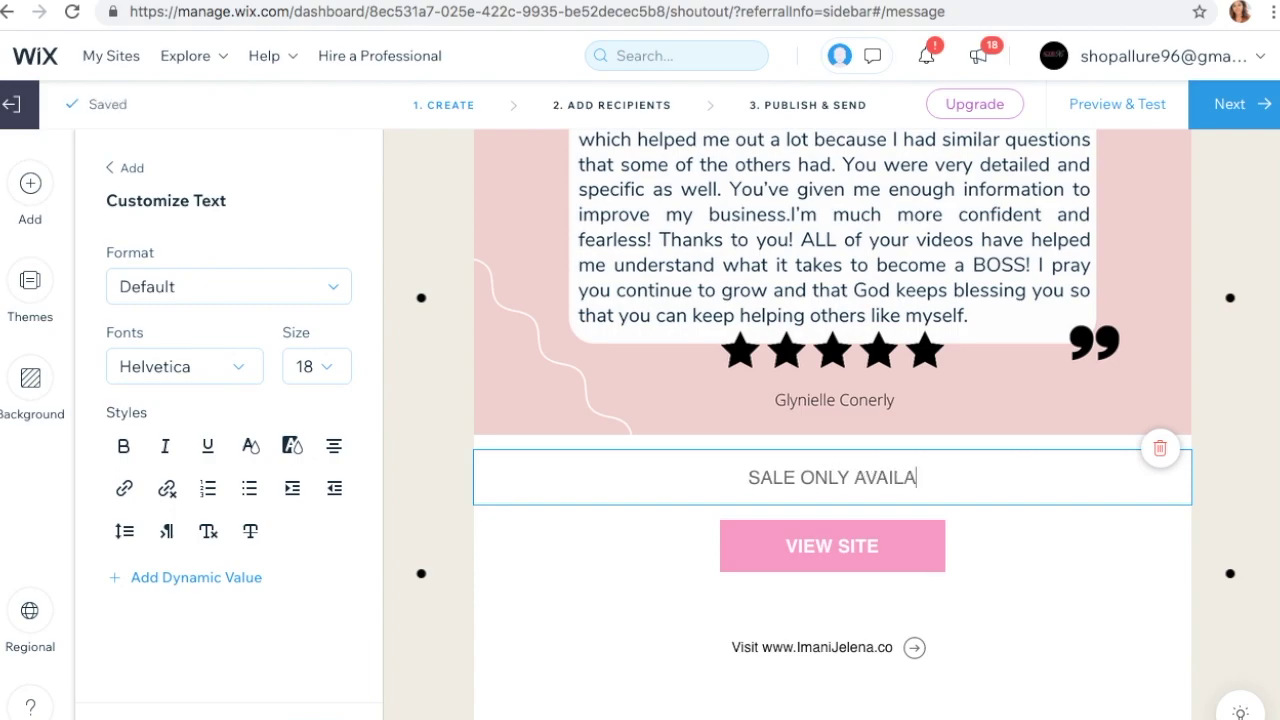
type("BLE TODAY")
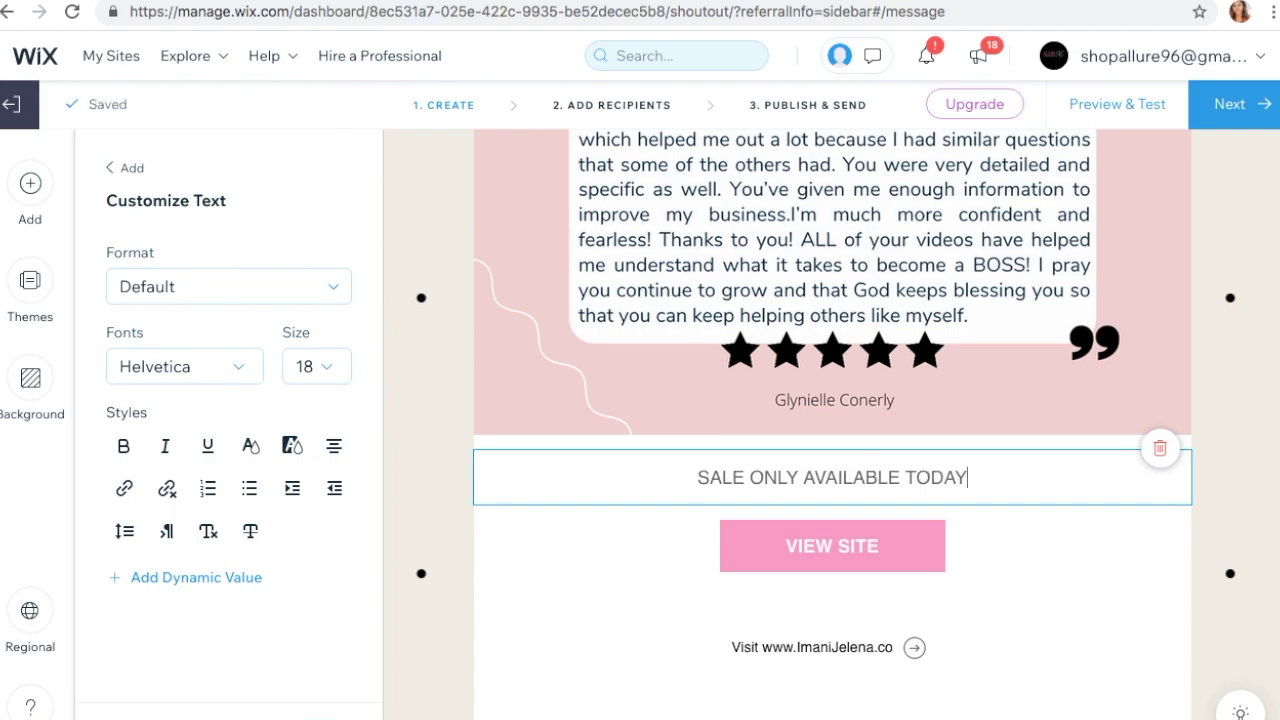
type("!")
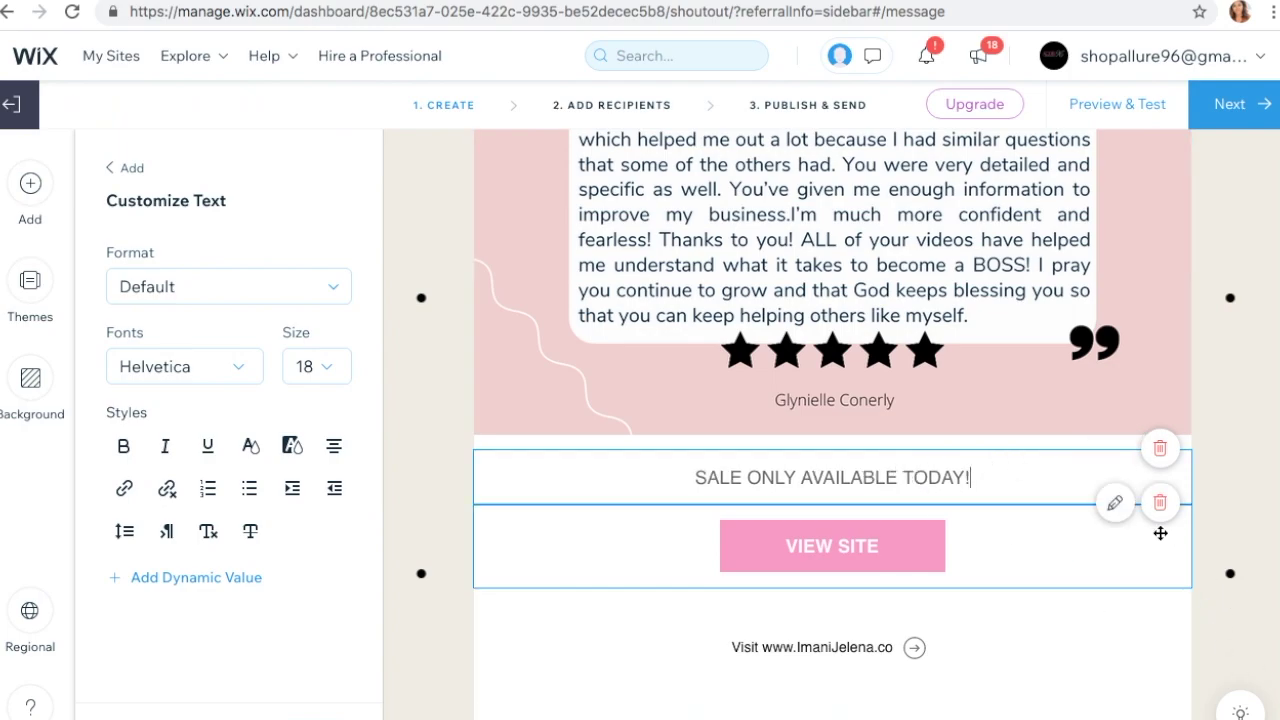
- Preview the email in desktop view and review it from the logo down to the testimonial
scroll(832, 424, "up", 15)
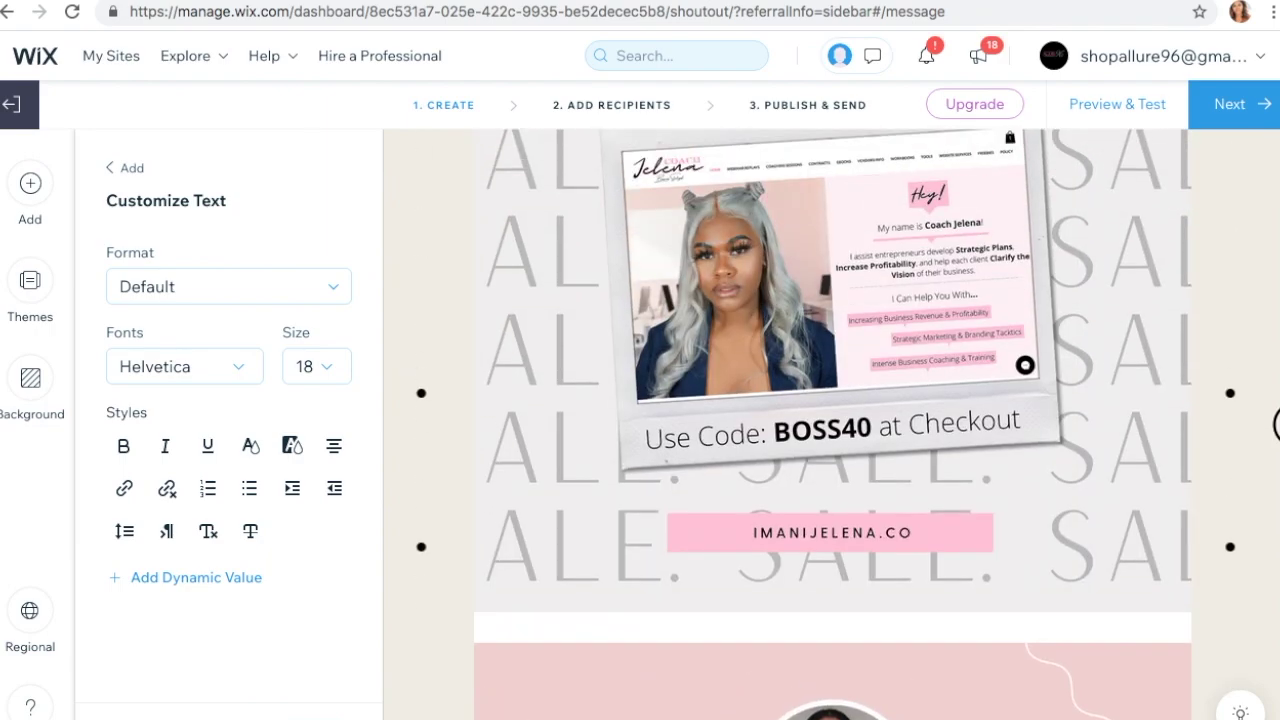
scroll(832, 424, "up", 2)
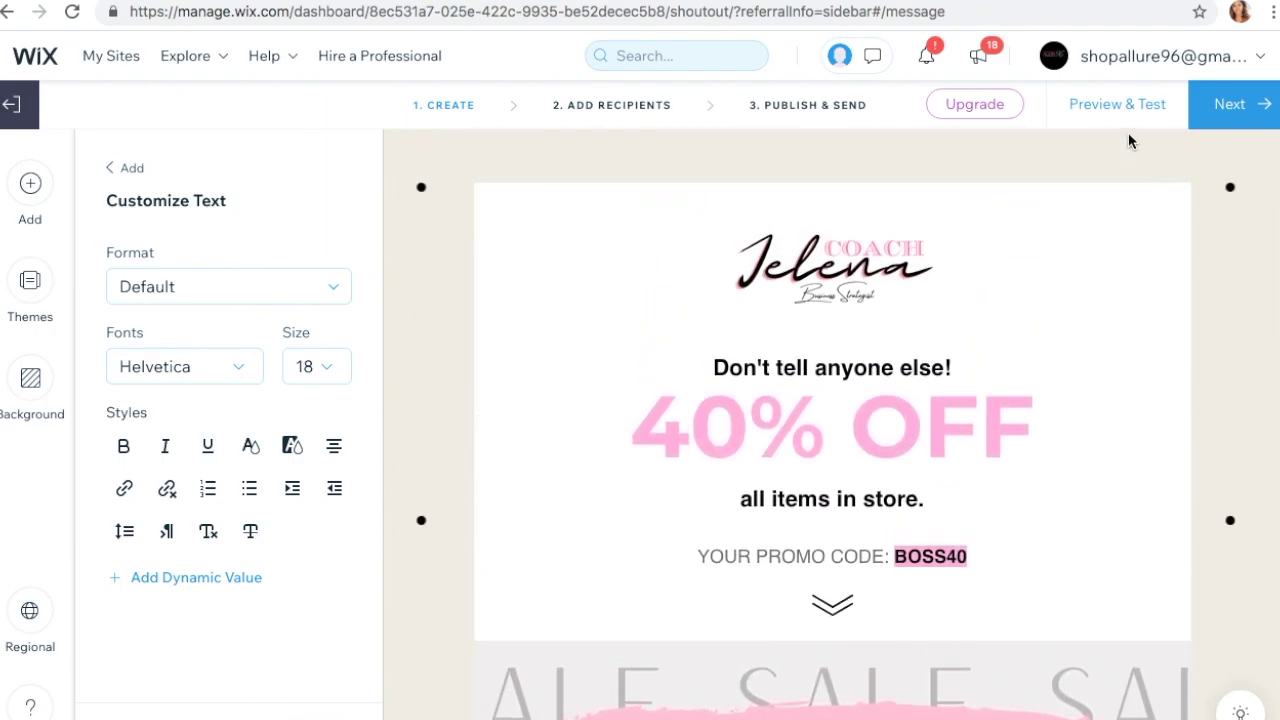
left_click(1125, 103)
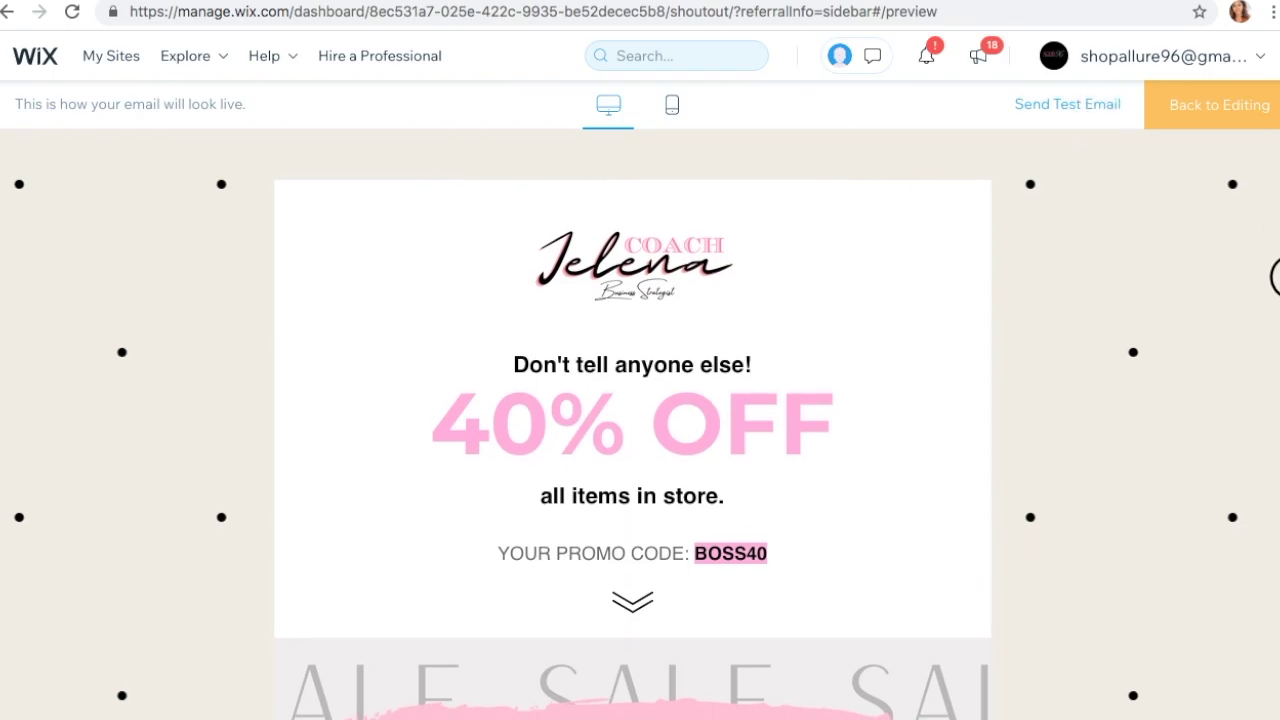
scroll(632, 424, "down", 3)
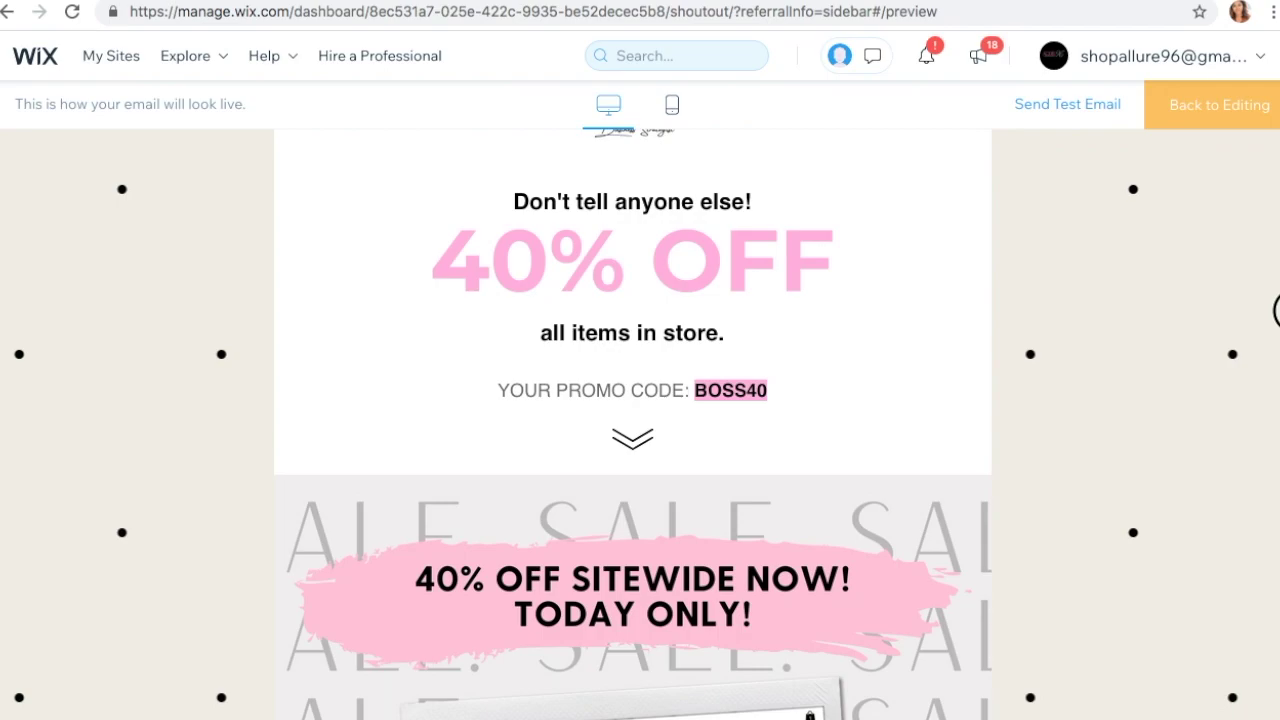
scroll(632, 424, "down", 3)
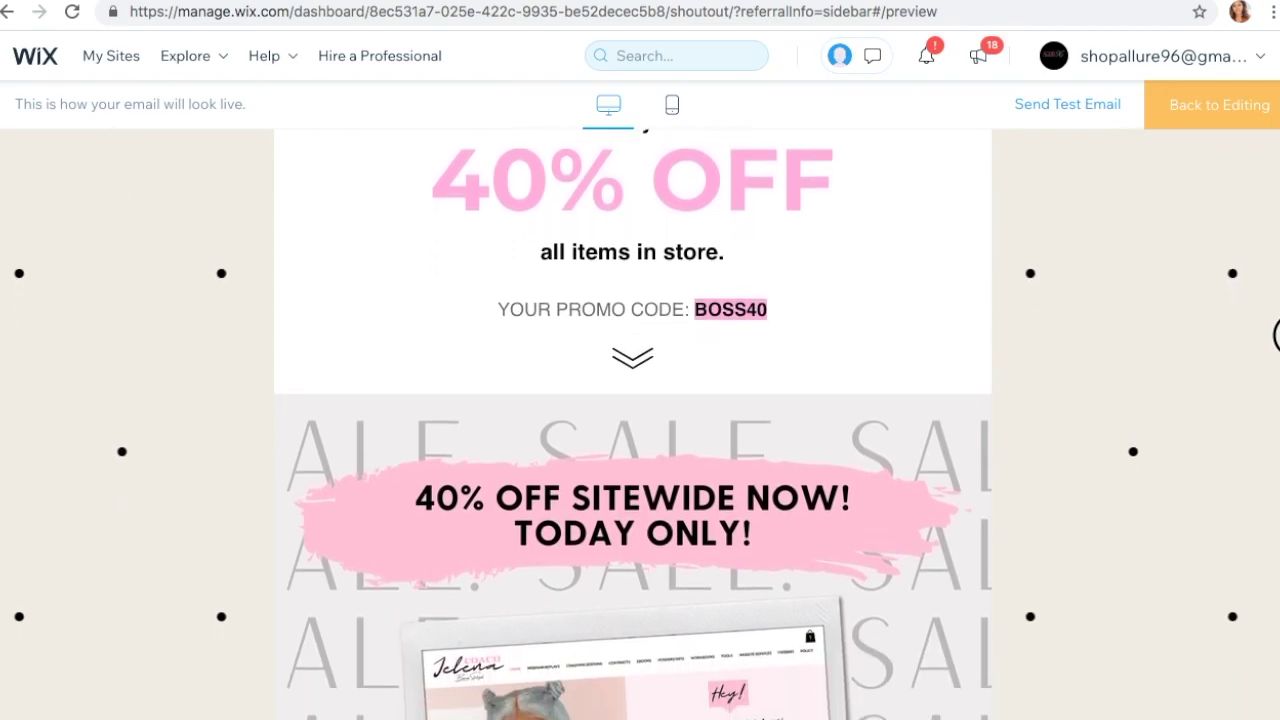
scroll(632, 424, "down", 3)
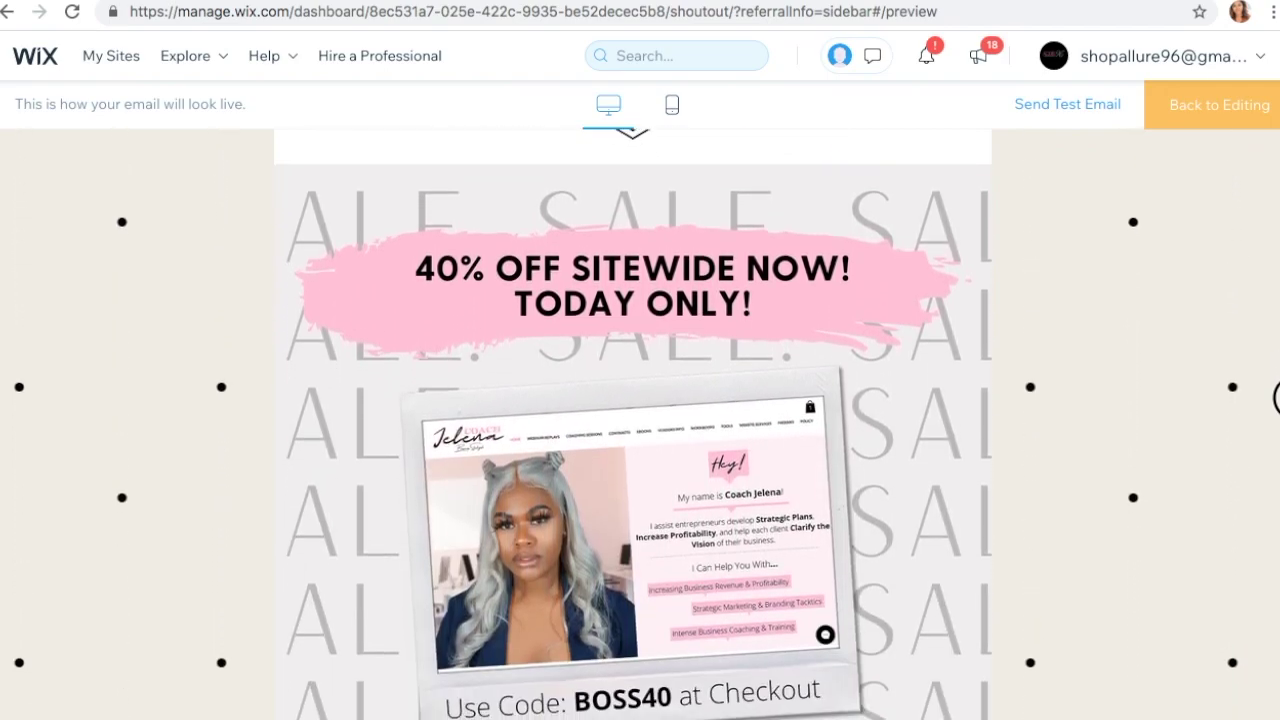
scroll(632, 424, "down", 3)
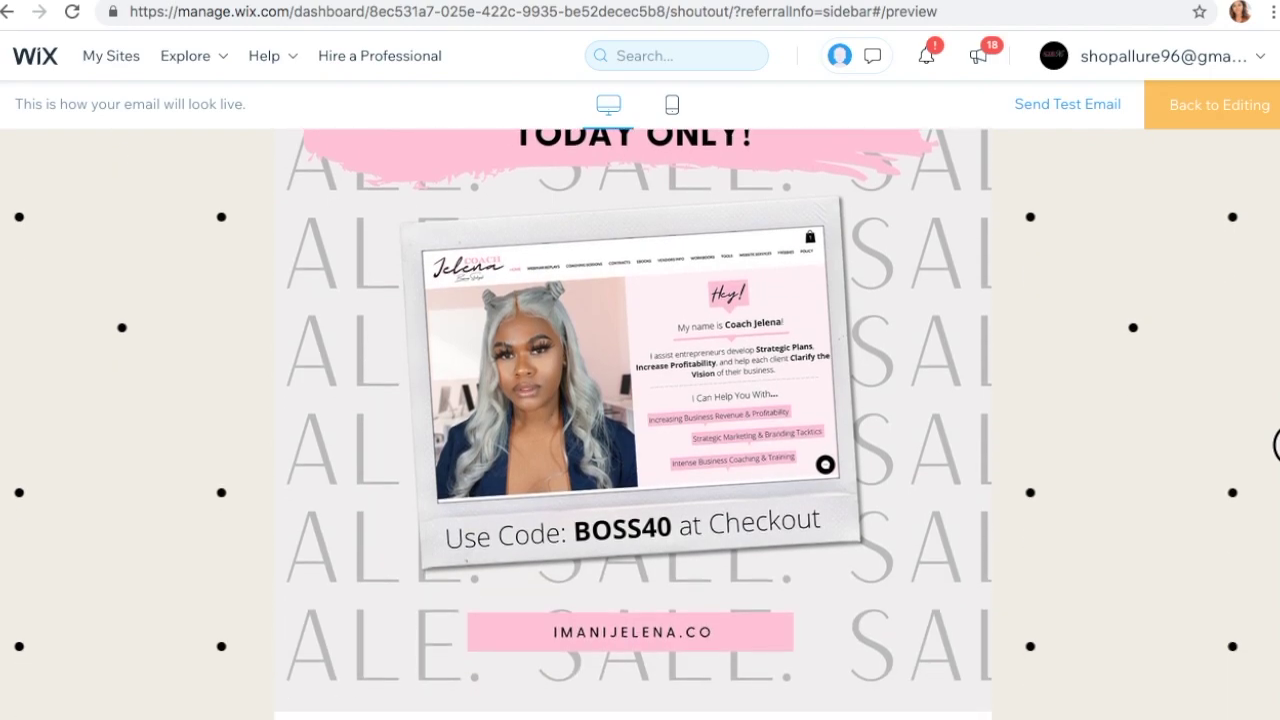
scroll(1276, 452, "down", 3)
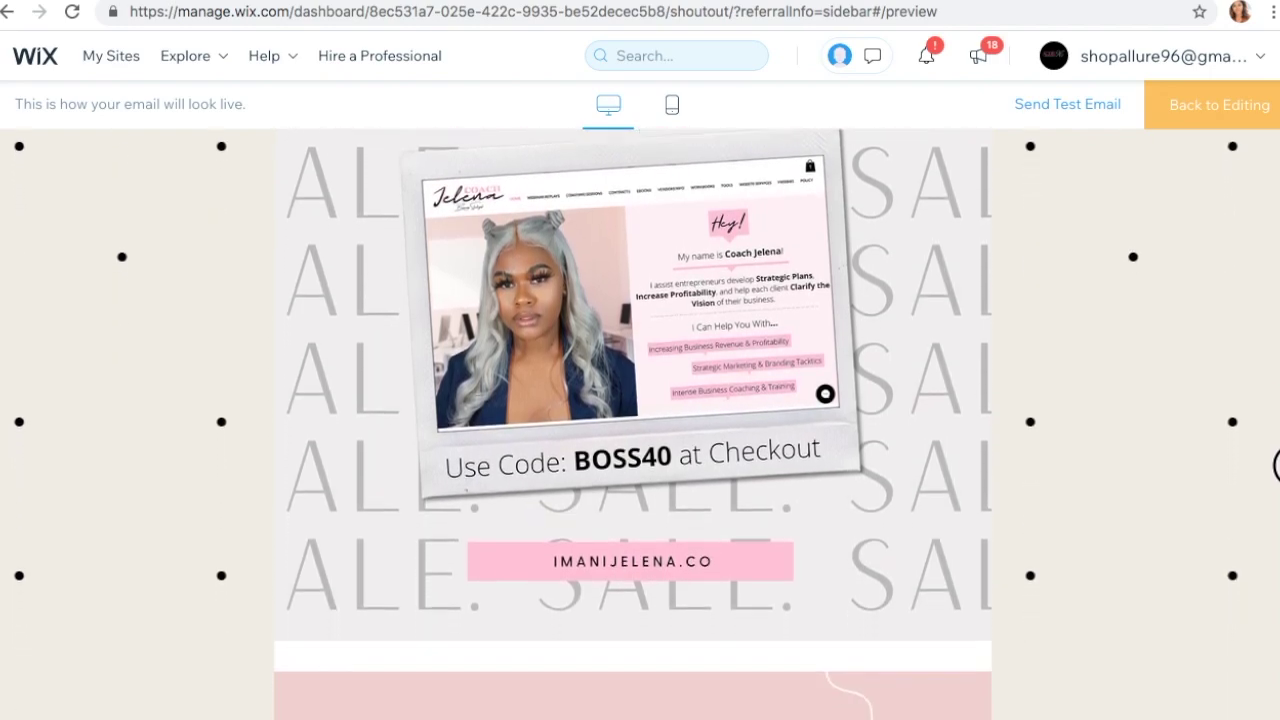
scroll(1276, 545, "down", 10)
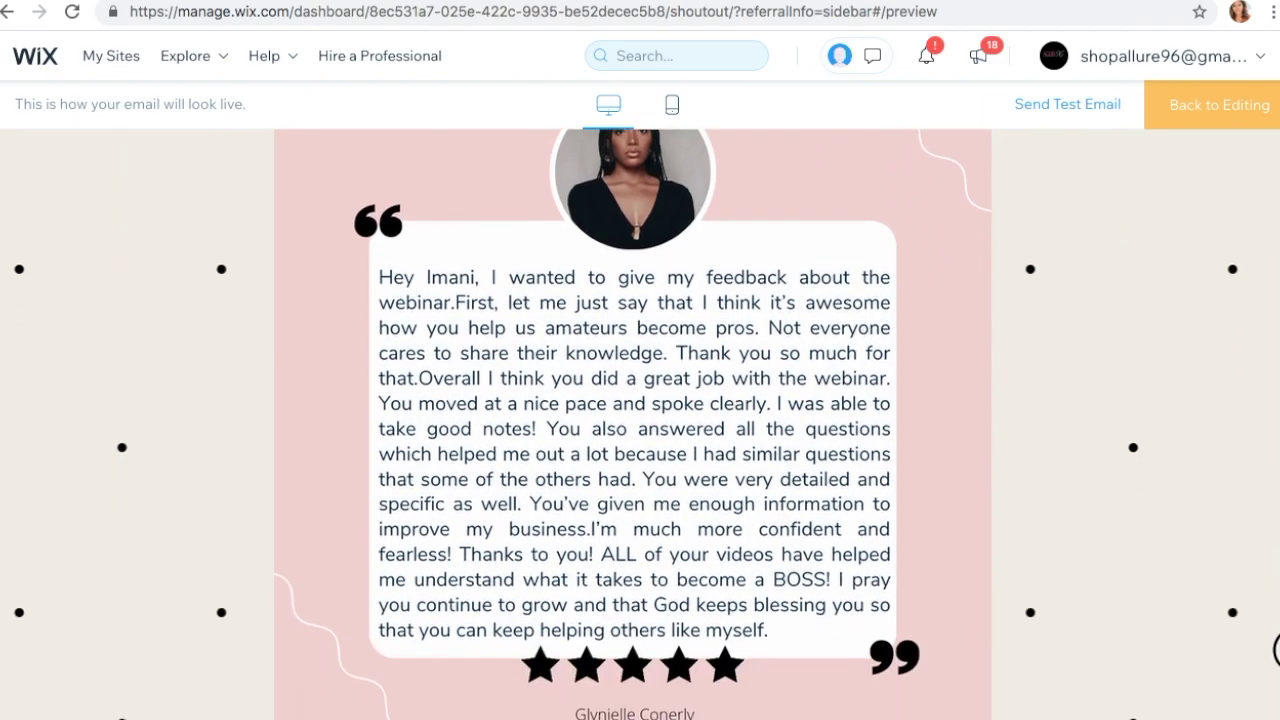
- Check the email's mobile preview from top to bottom, and return to editing
left_click(672, 108)
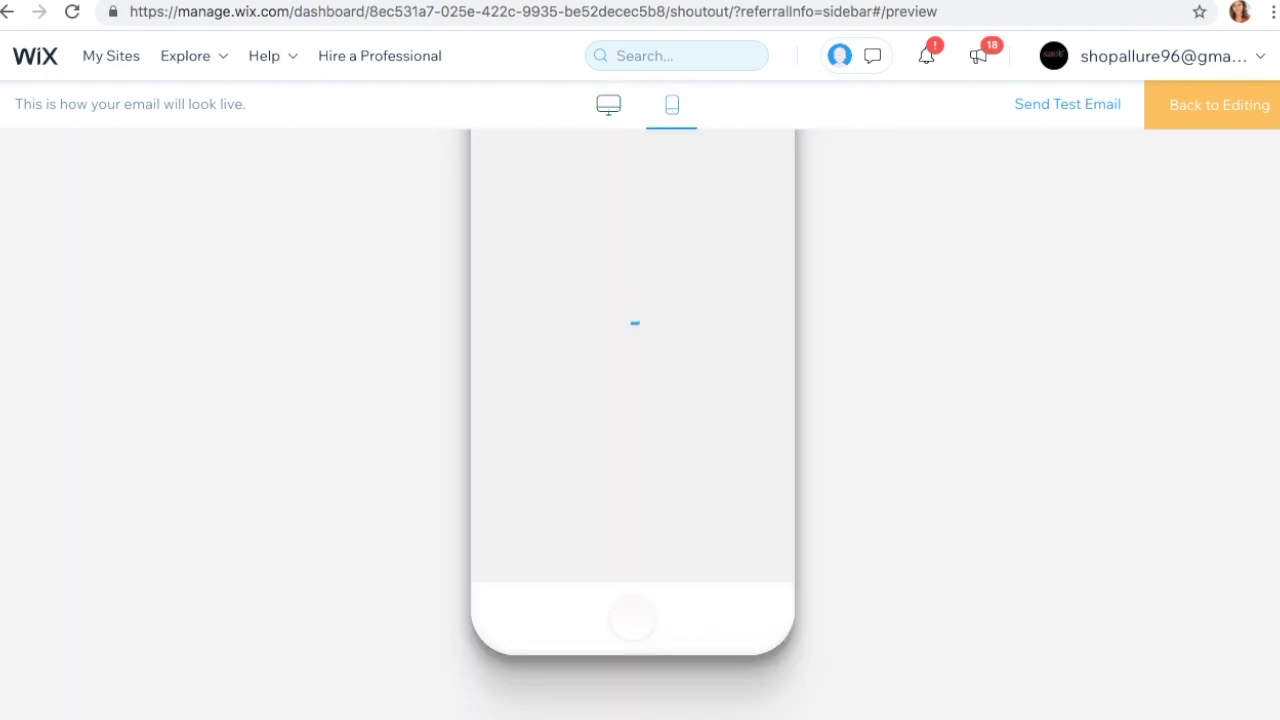
left_click_drag(1271, 286, 1271, 360)
left_click_drag(785, 214, 800, 333)
left_click_drag(805, 384, 825, 193)
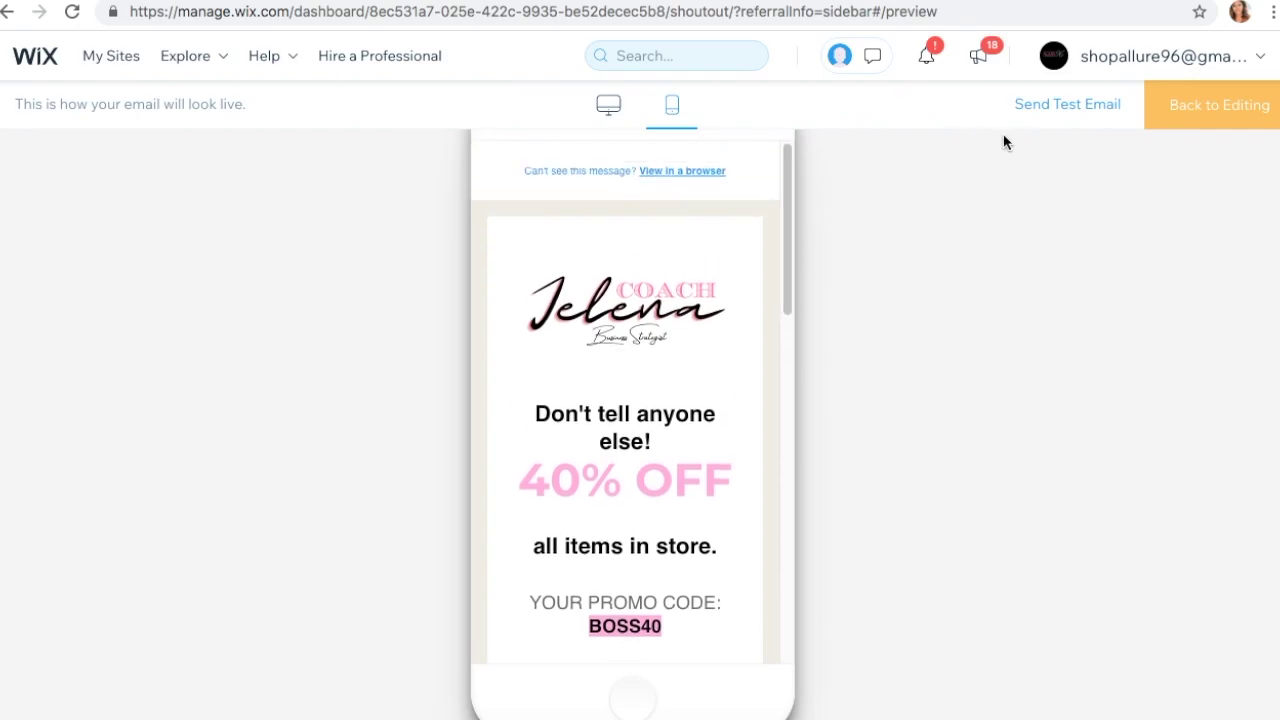
left_click(1192, 112)
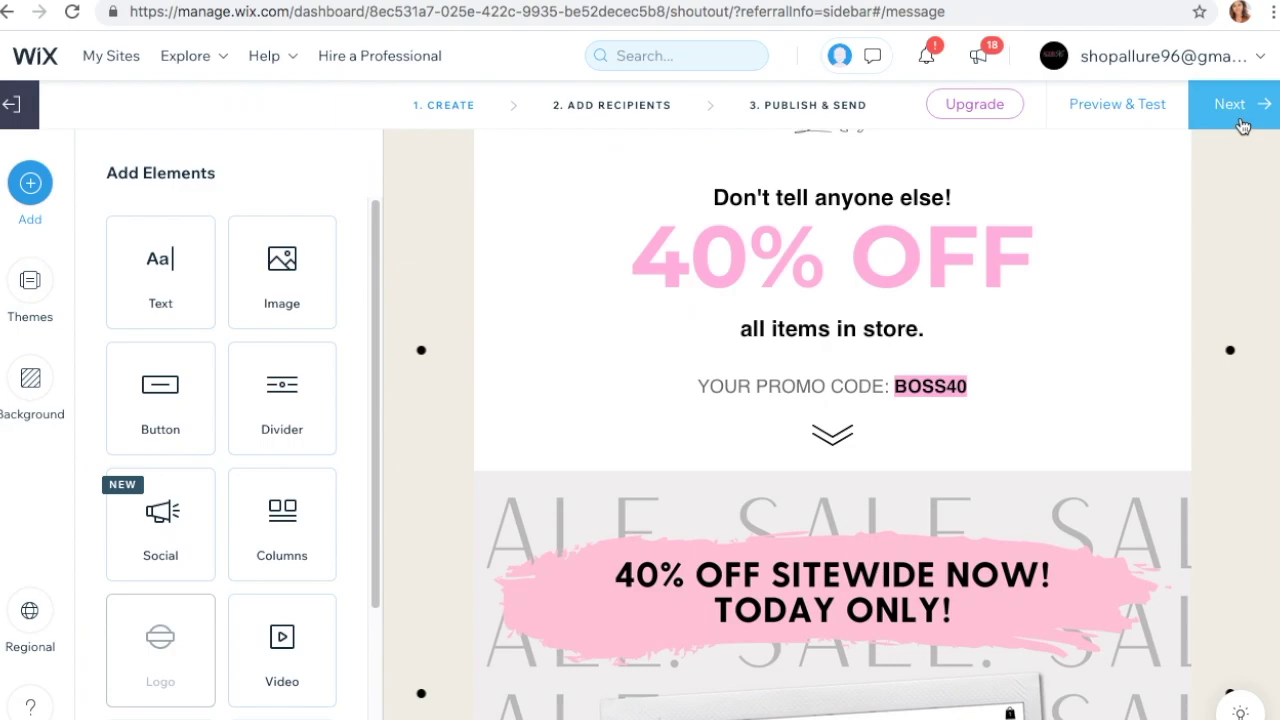
- Add the Customers and Email List 1:21 from IJ labels as recipients with only active contacts shown, and proceed to the publishing stage
left_click(1242, 125)
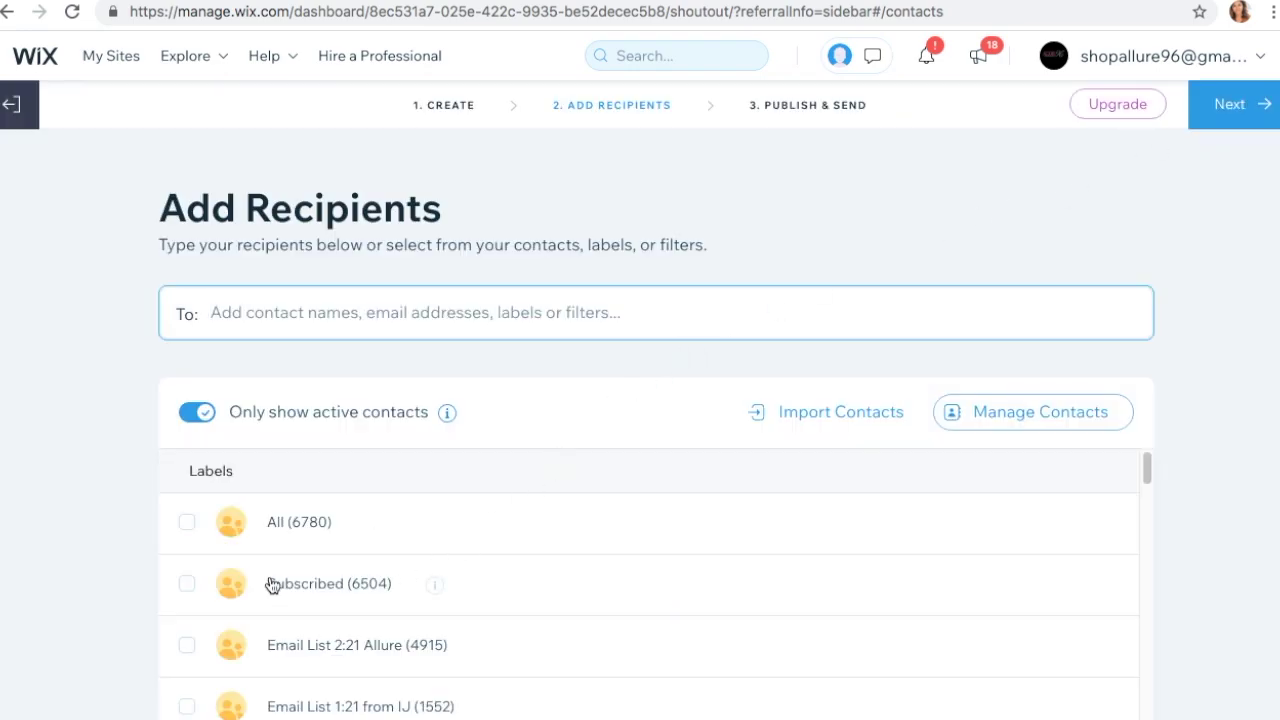
left_click(196, 414)
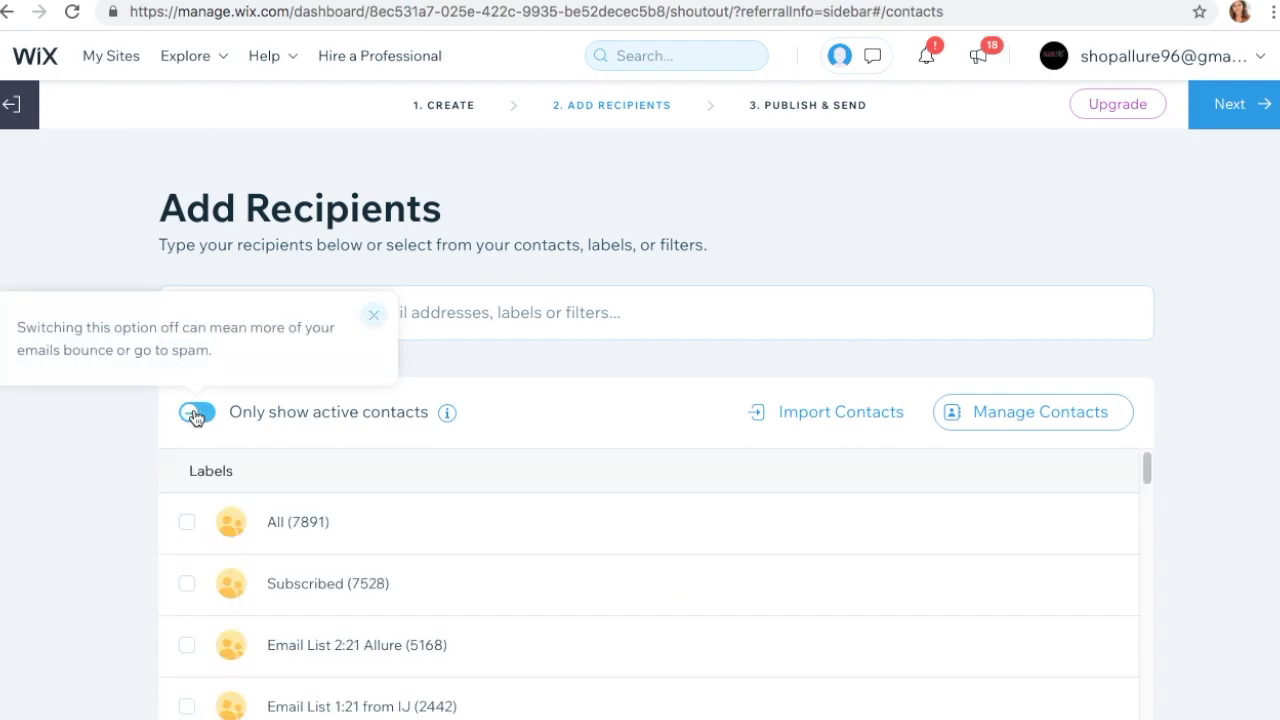
left_click(196, 414)
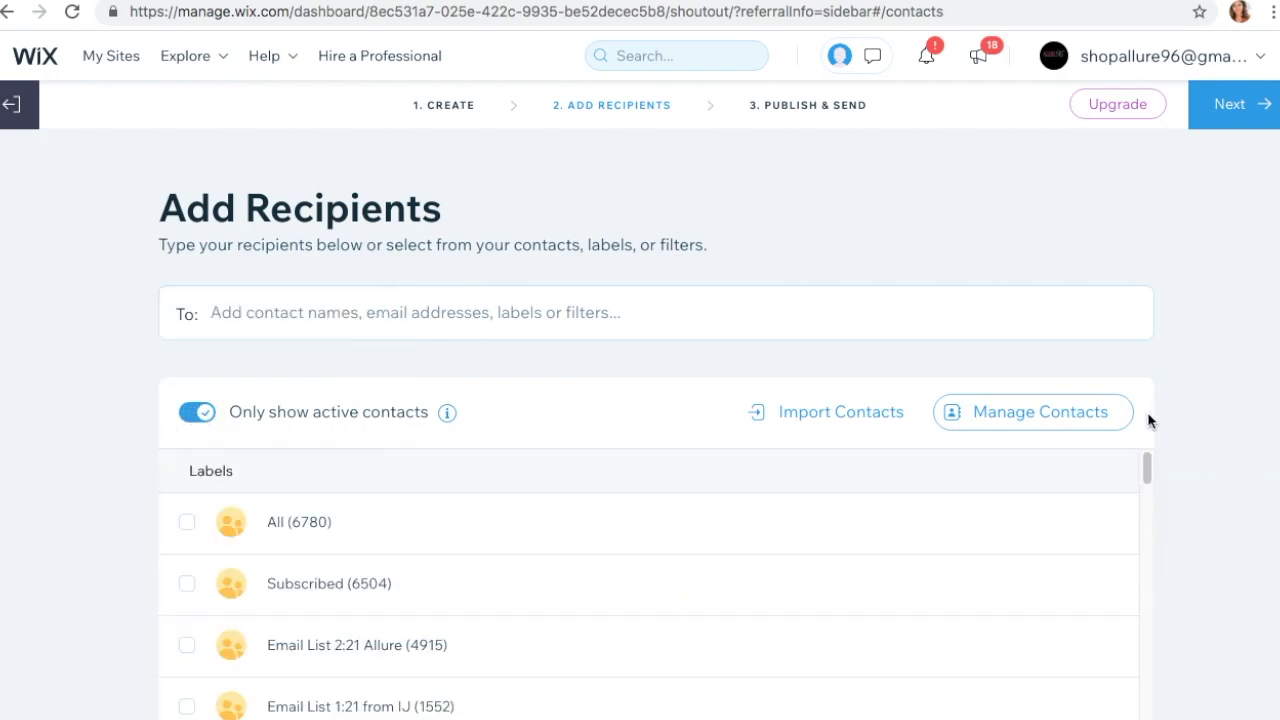
left_click_drag(1148, 470, 1155, 505)
left_click(190, 533)
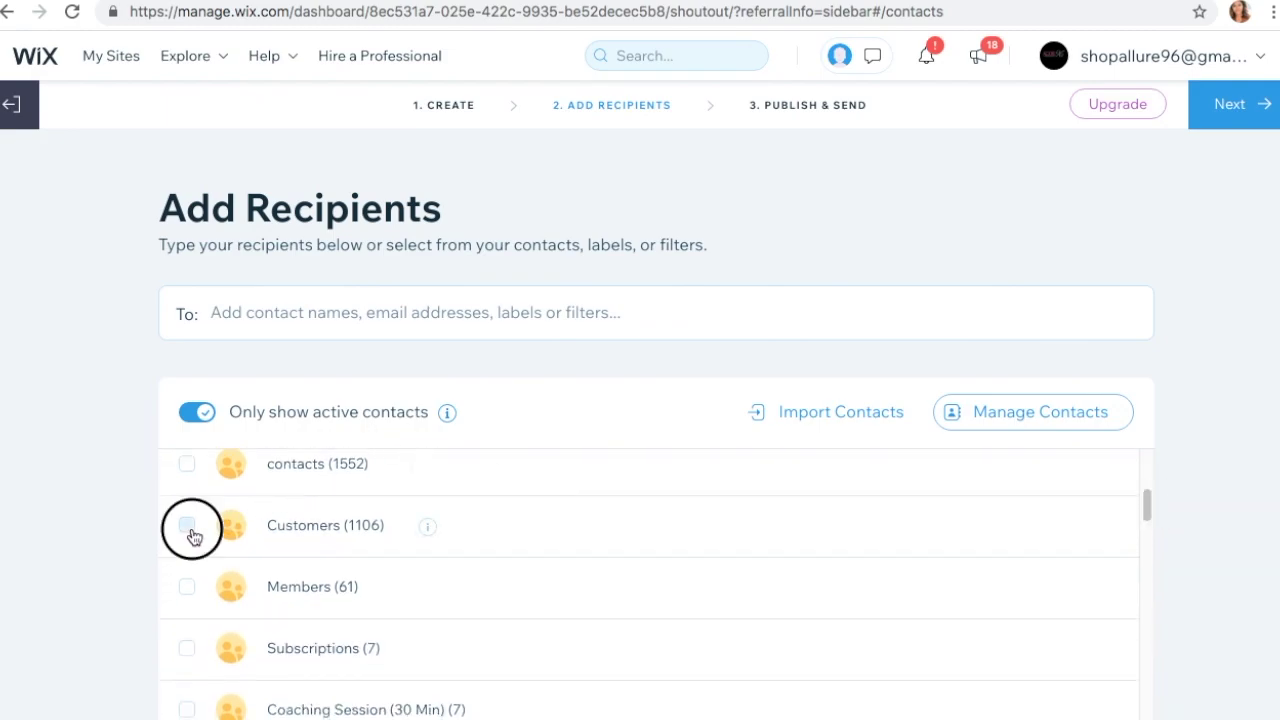
left_click_drag(1150, 506, 1150, 490)
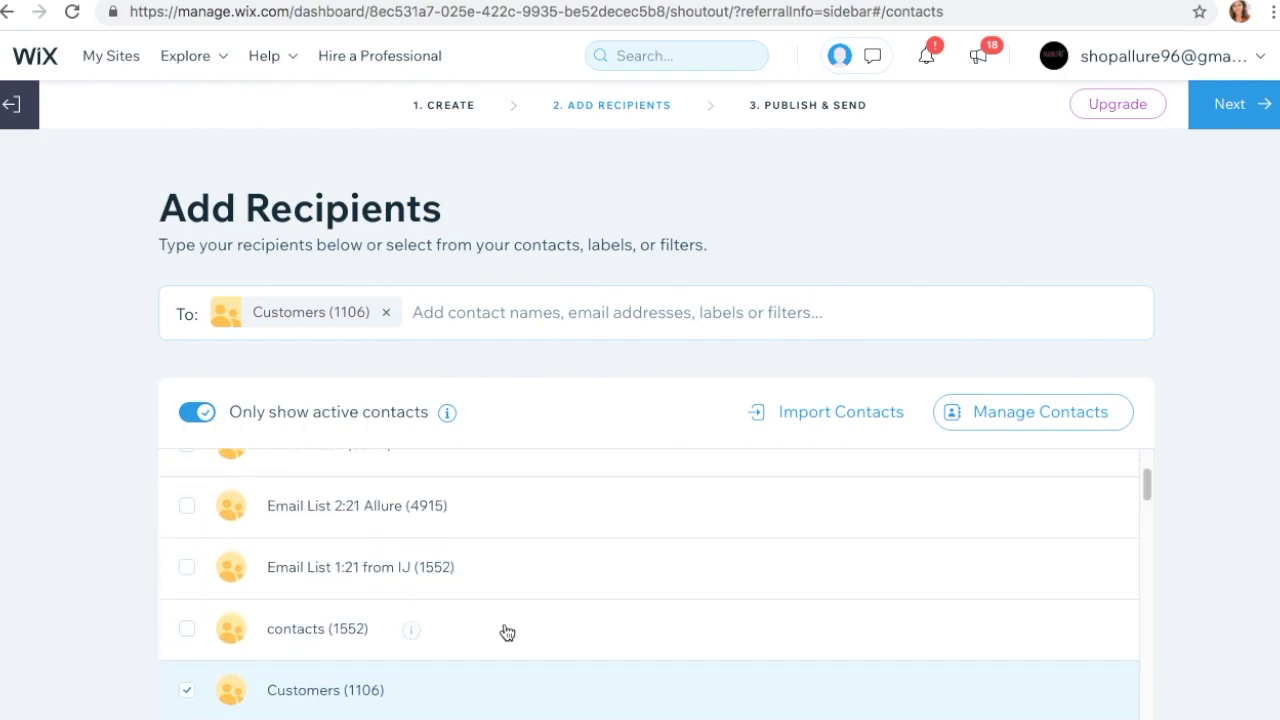
left_click(187, 568)
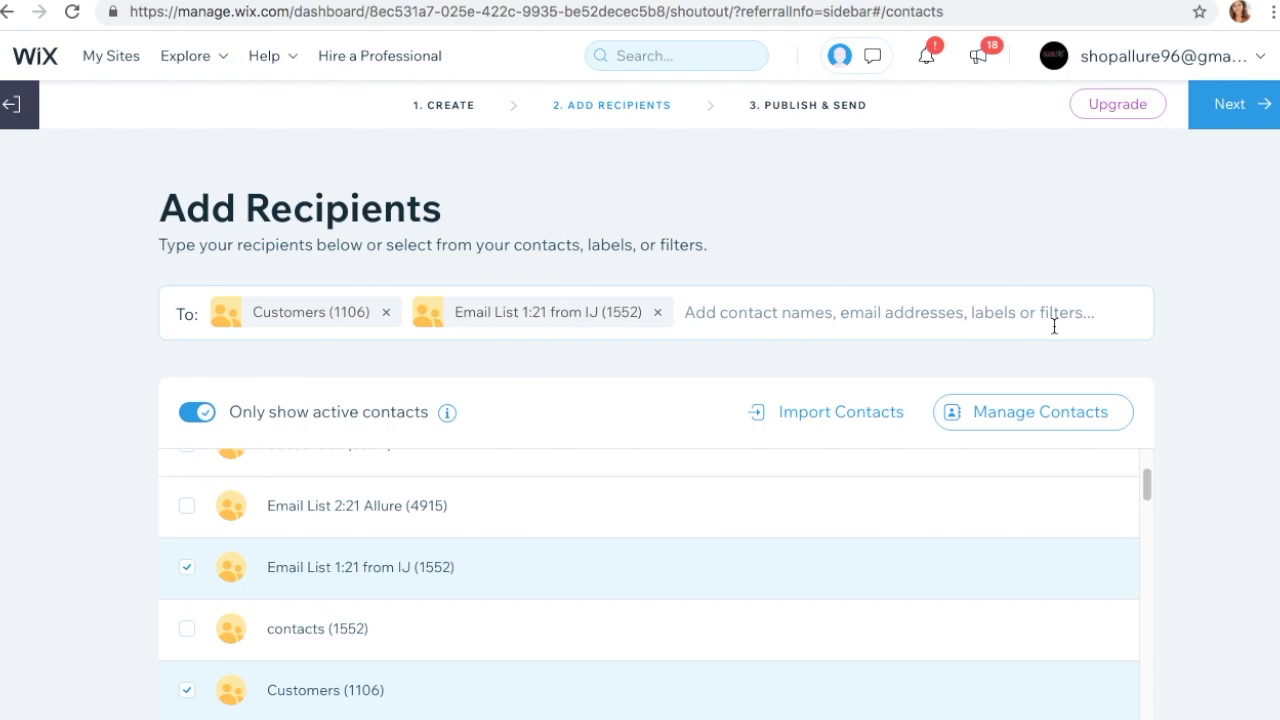
left_click(1247, 104)
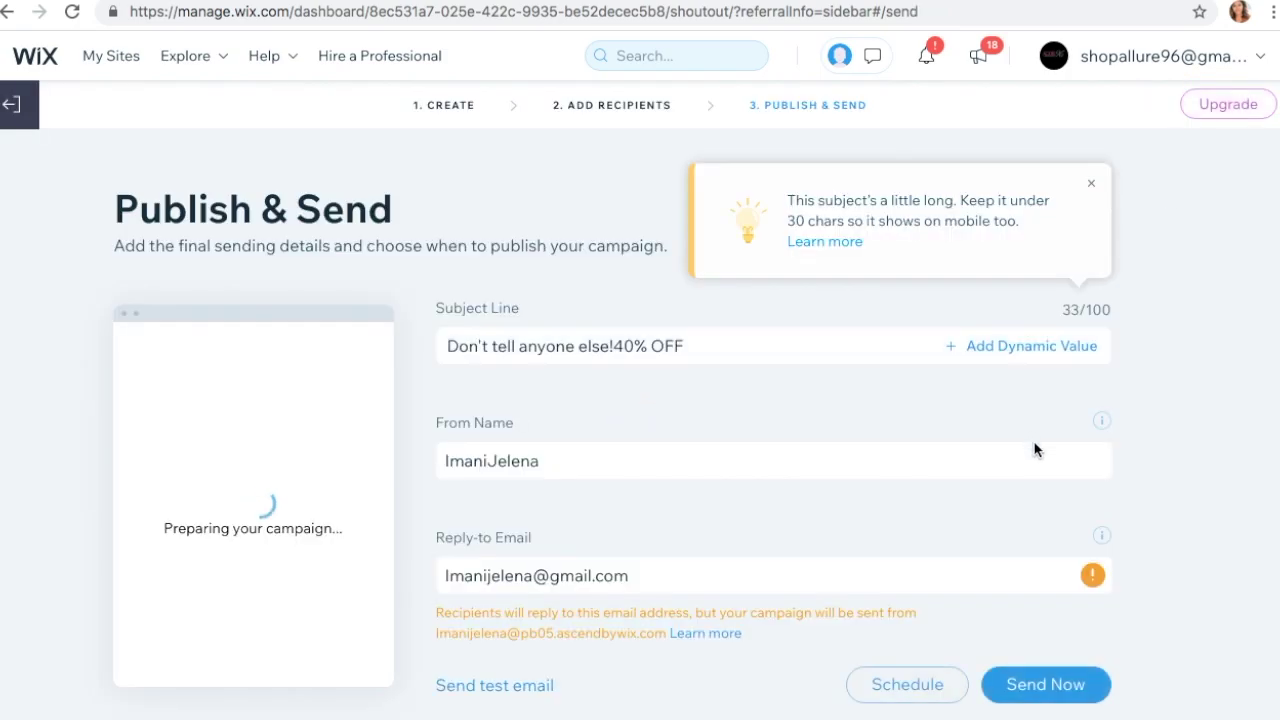
- Clear the existing subject line and insert the contact's first name as a dynamic value
triple_click(675, 347)
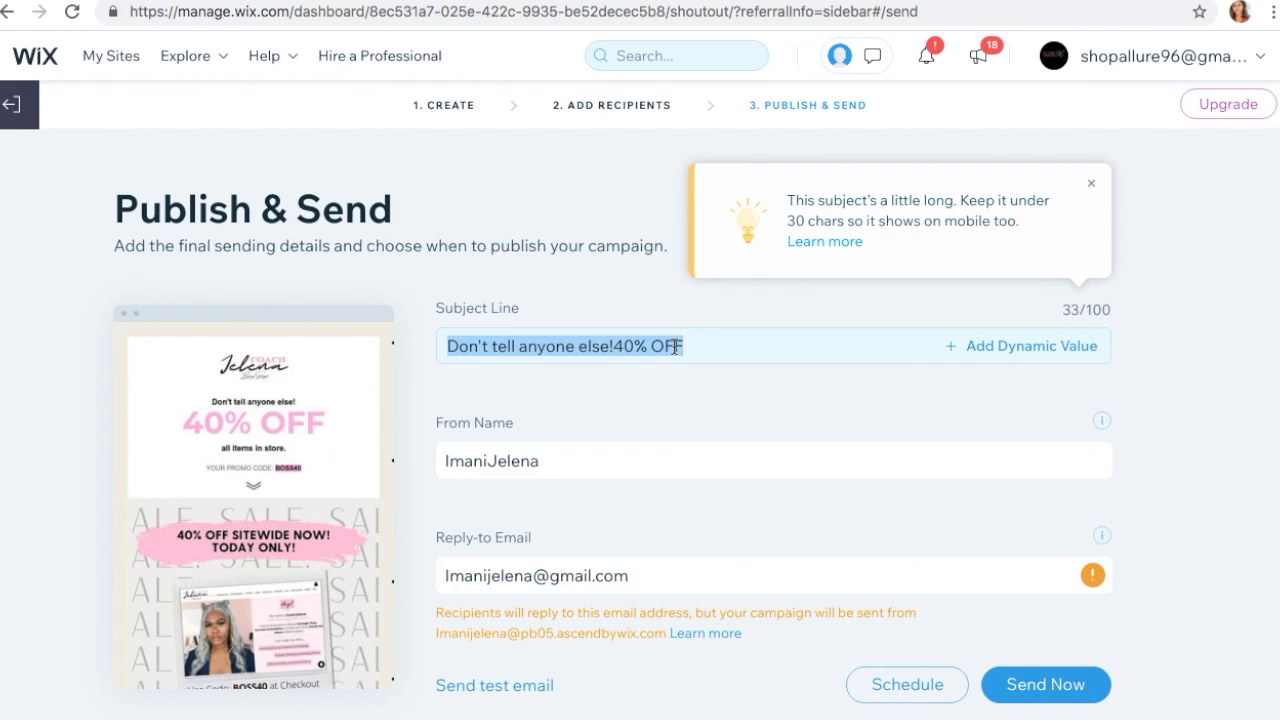
key("BackSpace")
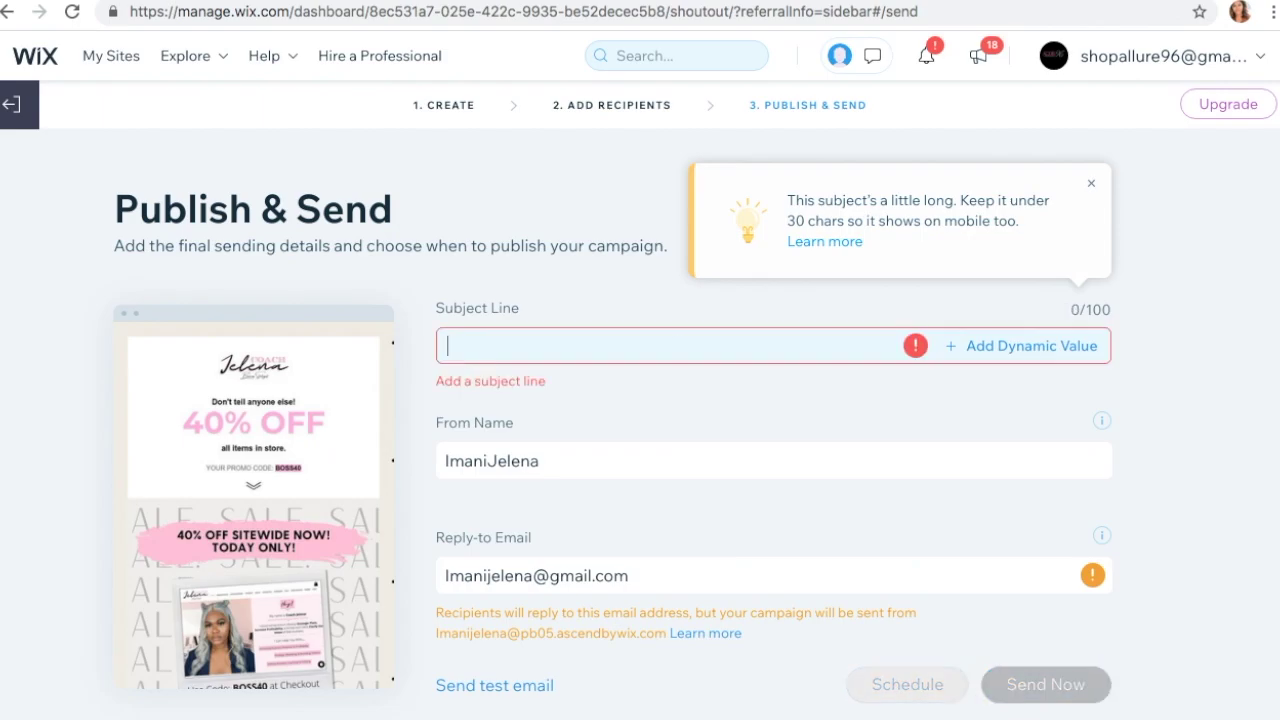
left_click(985, 346)
left_click(946, 396)
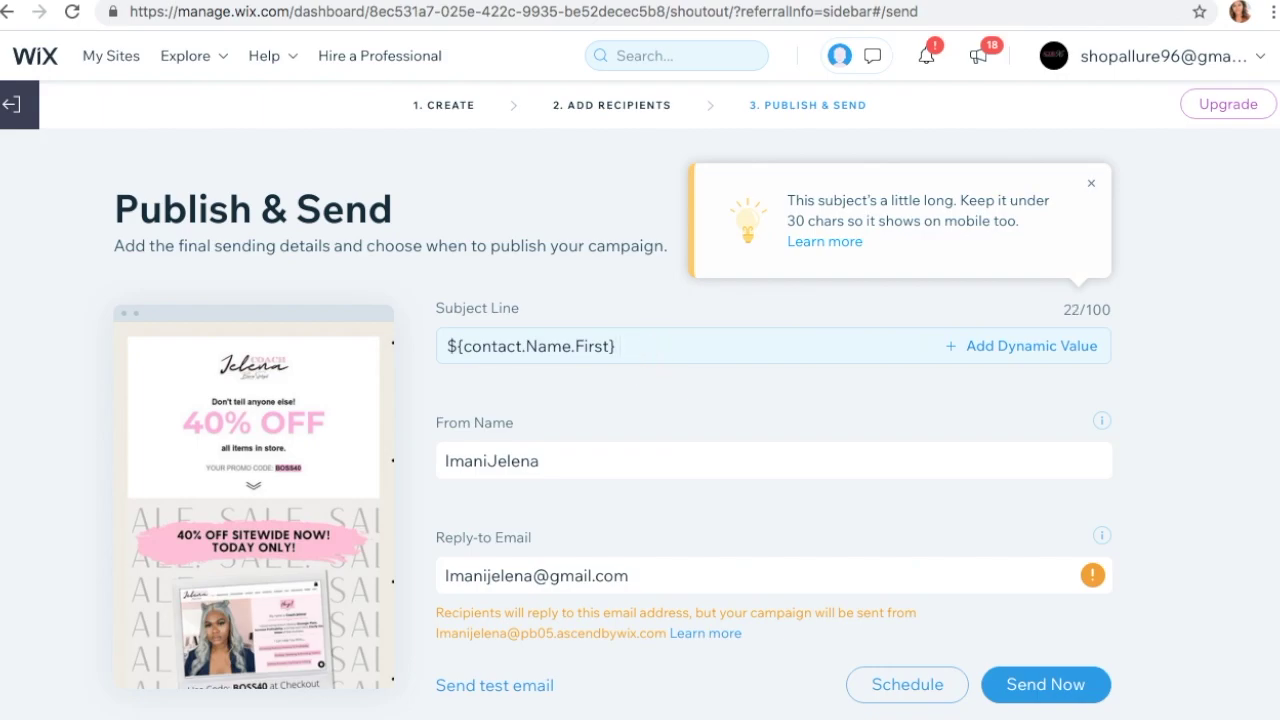
- Add the text "Yikes! Don't Tell Anyone Else!!!" after the dynamic first name in the subject line
type("Y")
type("IKE")
type("kes! ")
type("D")
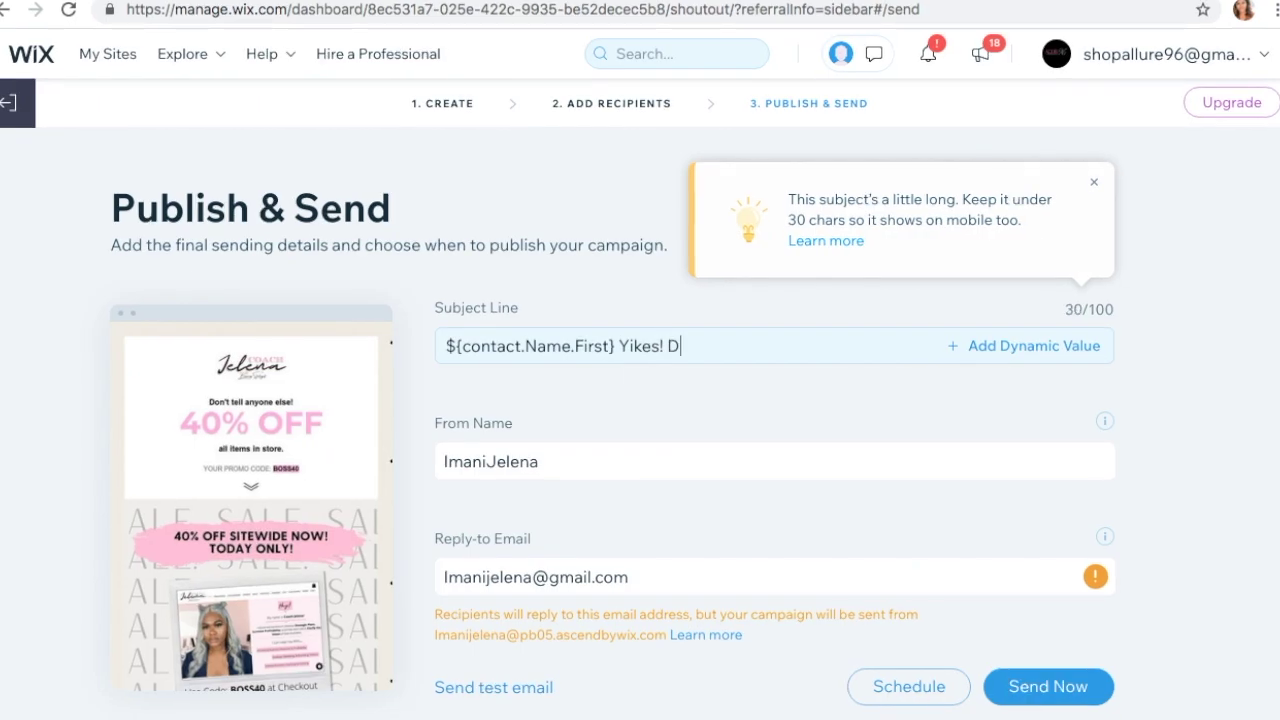
type("on't Tell Anyon")
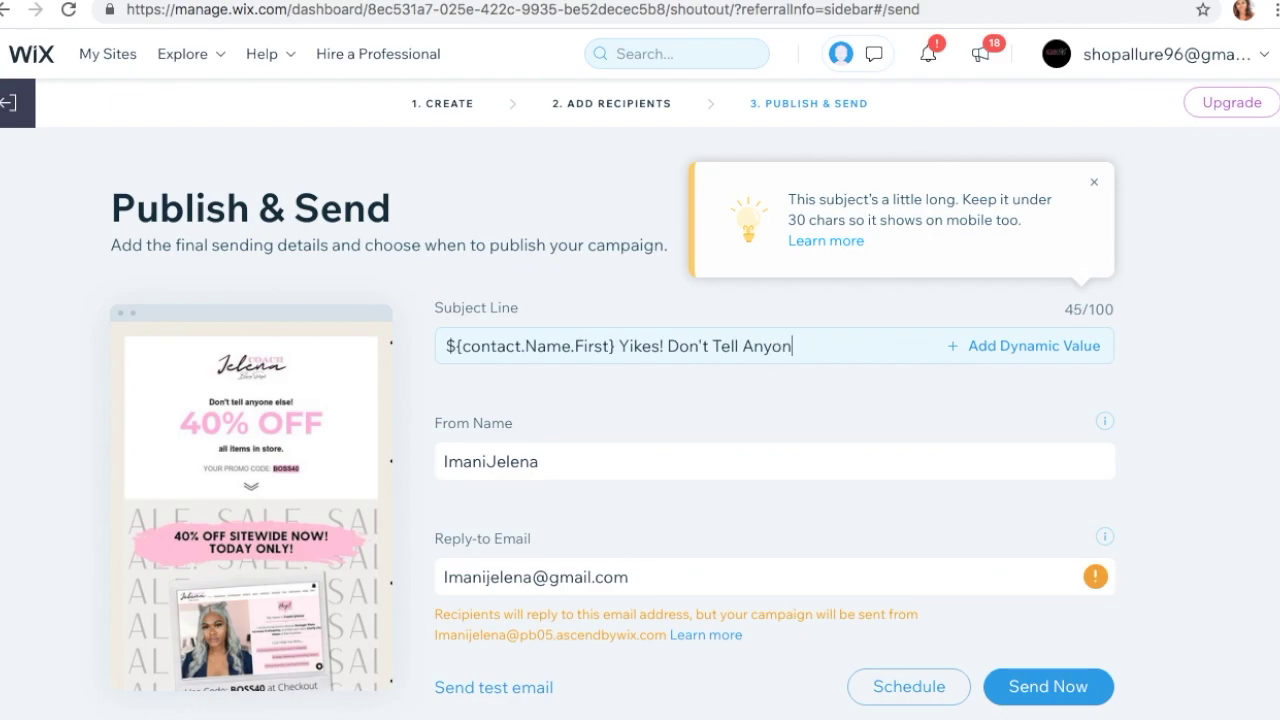
type("e Else!!!")
- Send the campaign immediately and close the send confirmation
scroll(1276, 372, "down", 1)
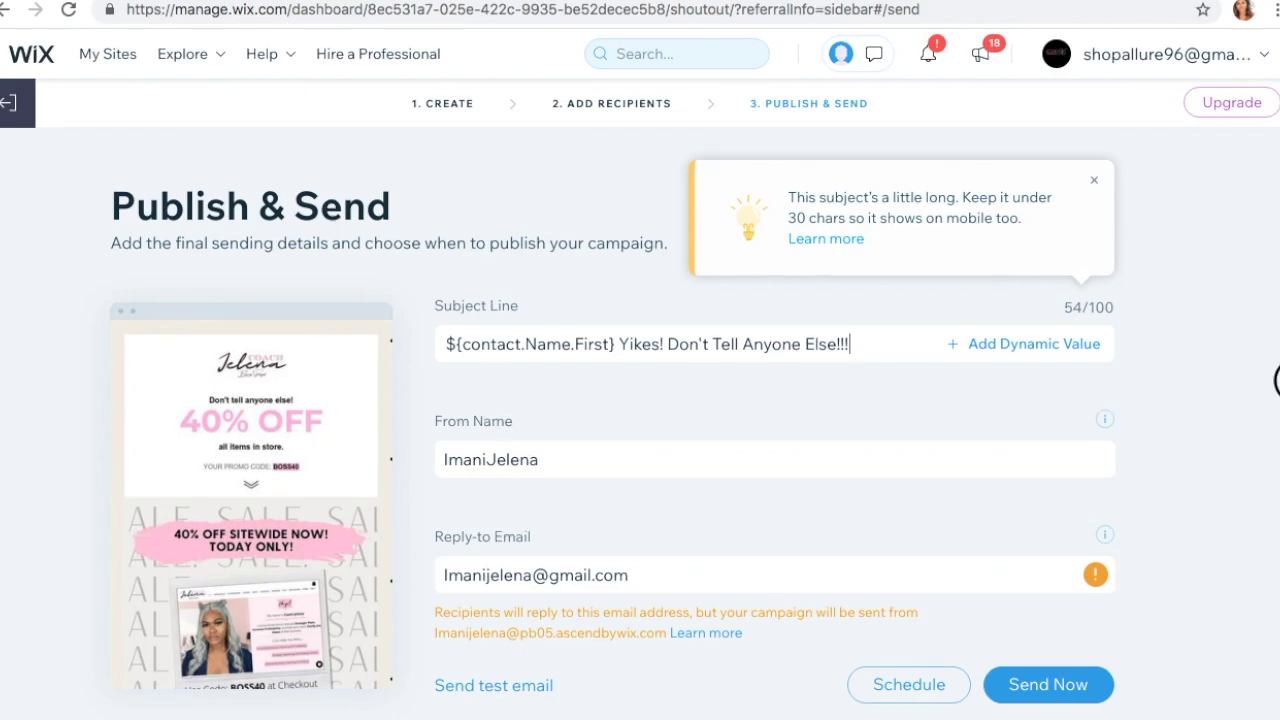
left_click(1035, 686)
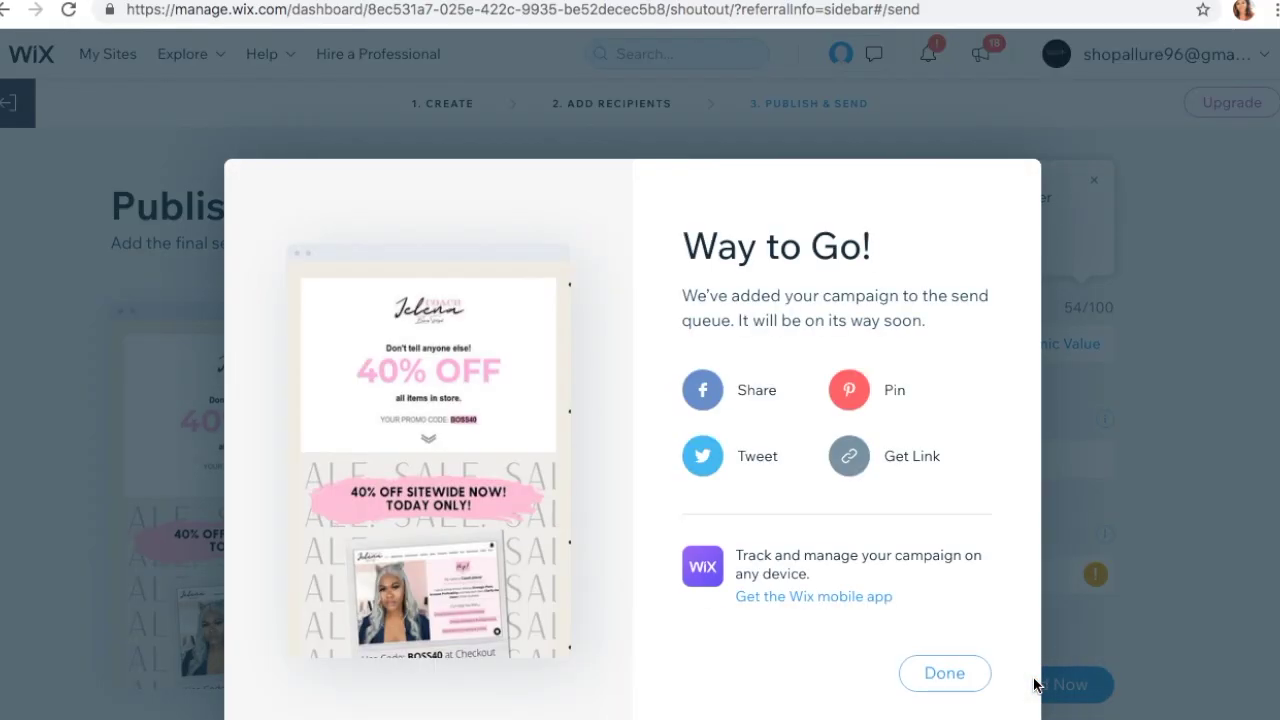
left_click(945, 684)
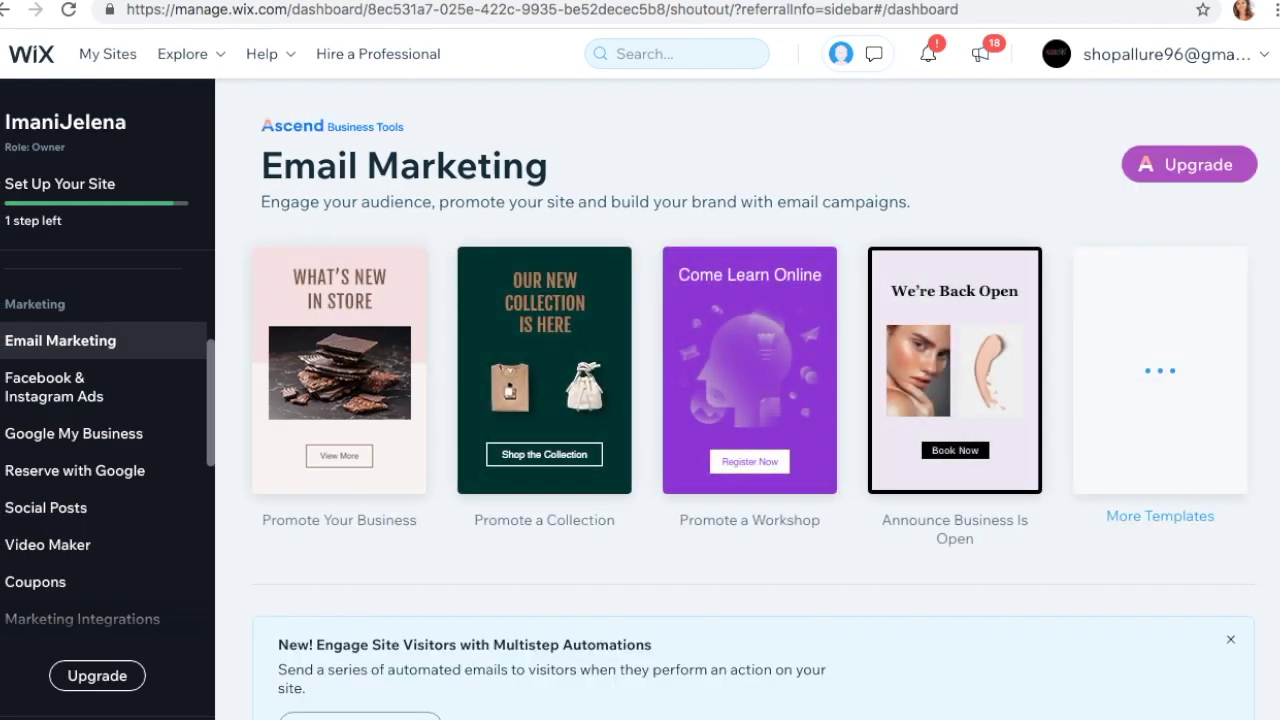
- Check the new campaign's status among the most recent email campaigns, and open the inbox overview of current site visitors
scroll(1277, 325, "down", 6)
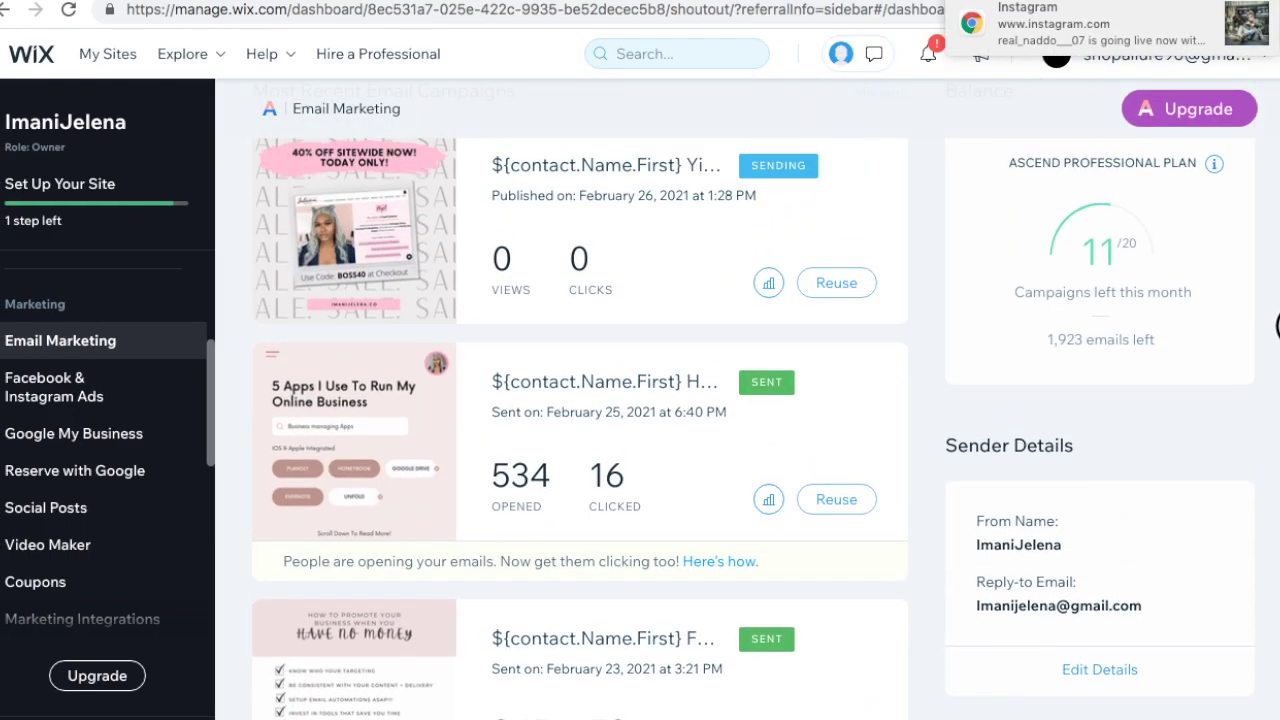
scroll(1277, 310, "up", 2)
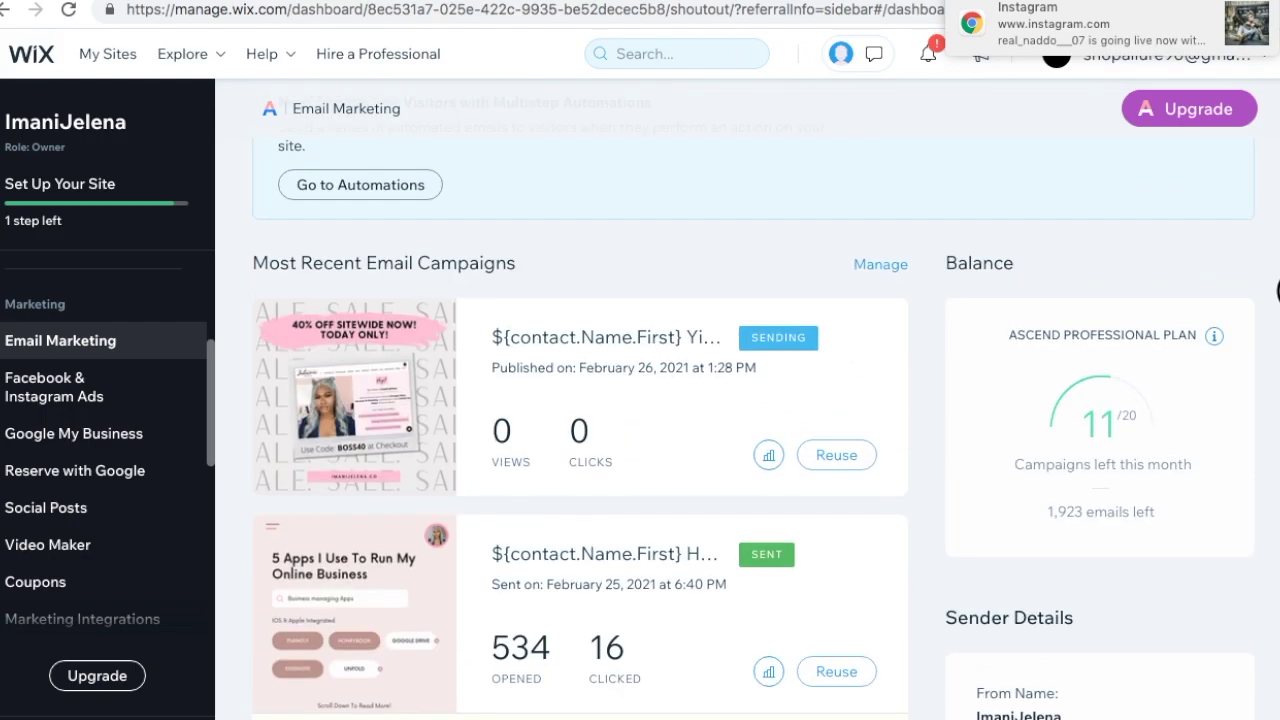
scroll(1278, 290, "down", 2)
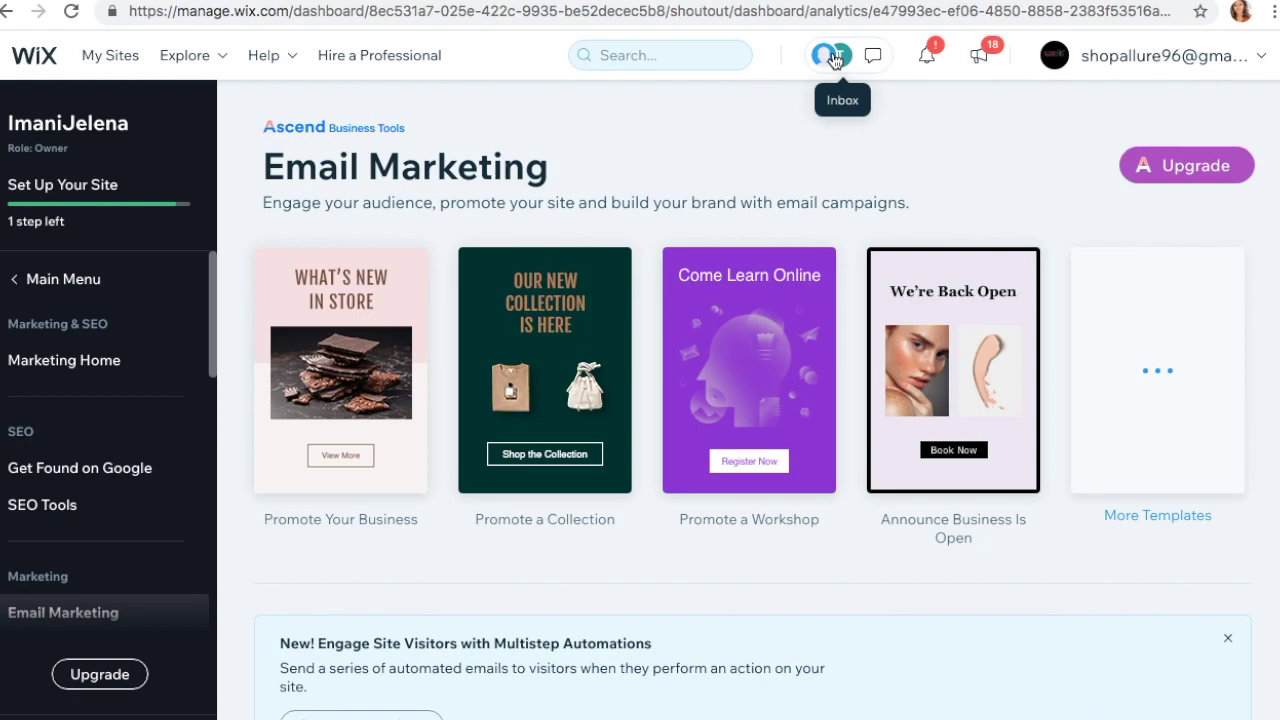
left_click(835, 58)
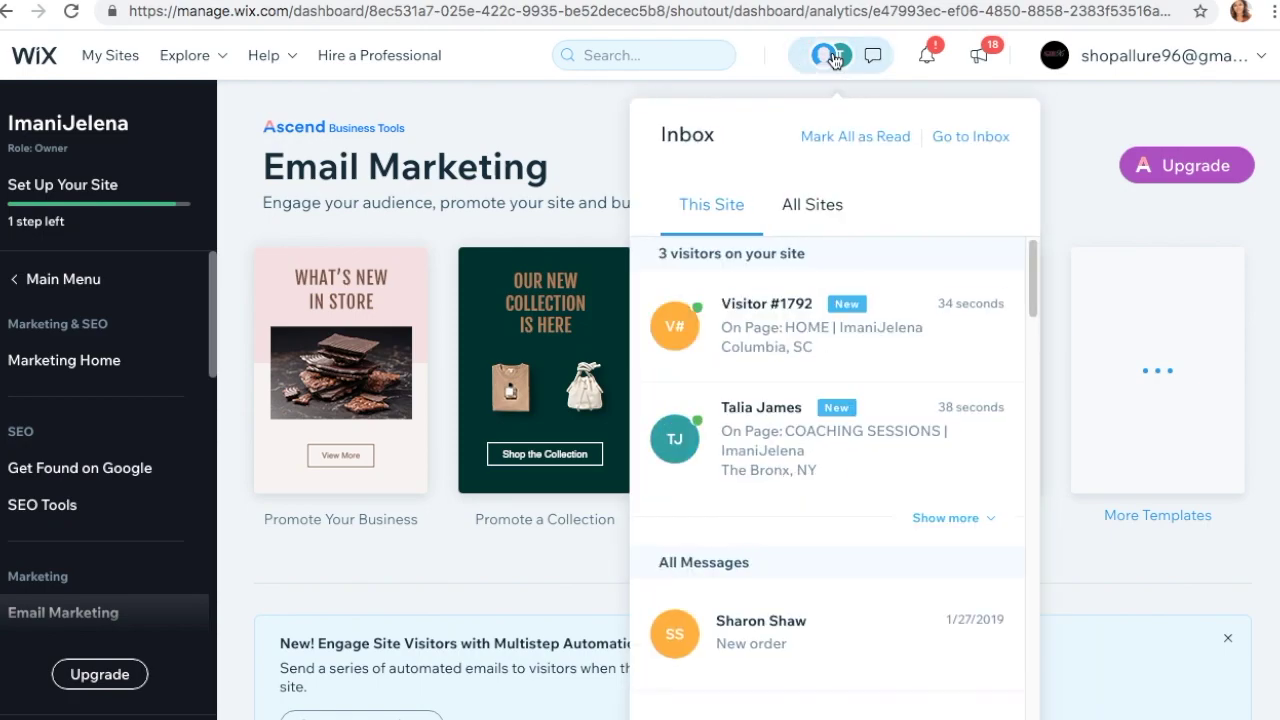